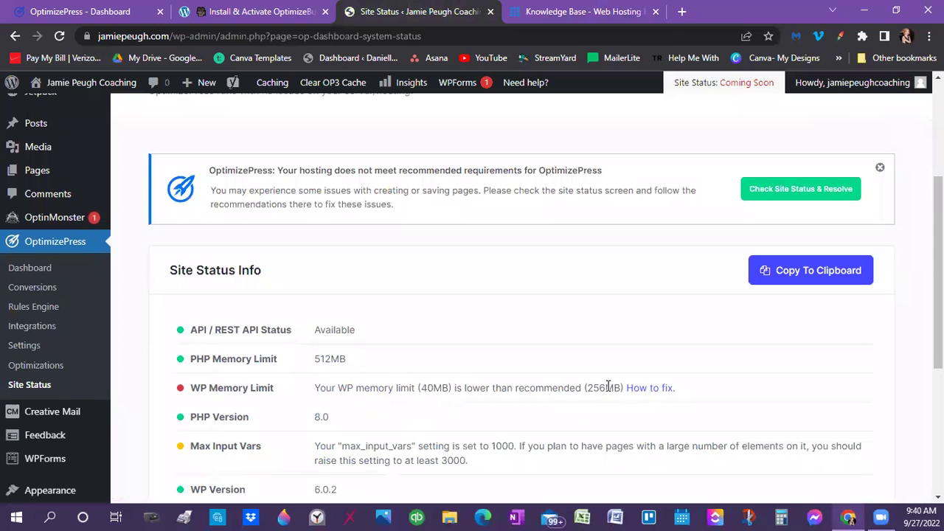
Switch to the Bluehost Knowledge Base page and scroll through its help content
click(573, 15)
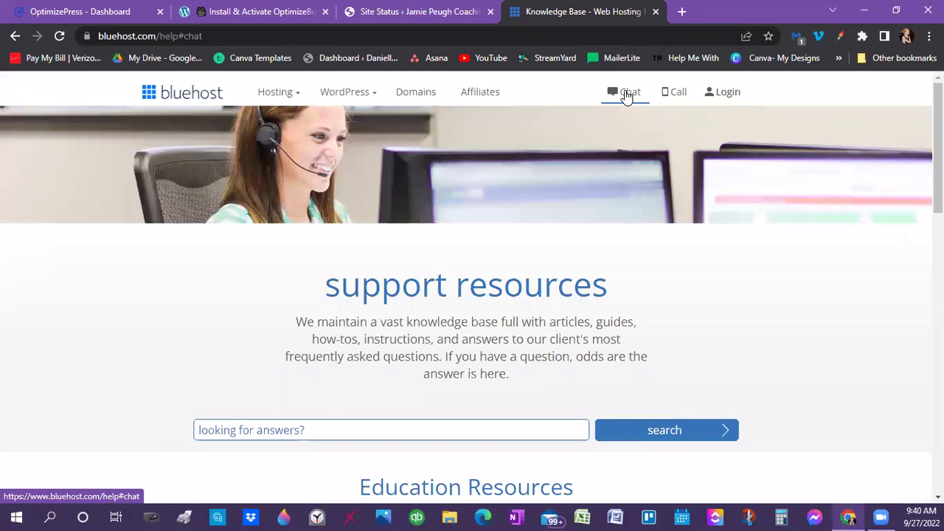
scroll(619, 247, down, 3)
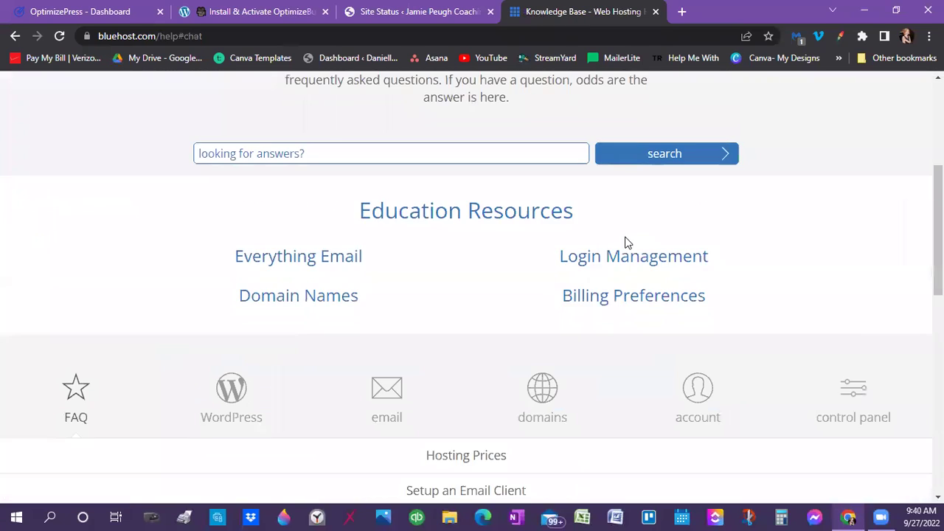
scroll(641, 238, down, 6)
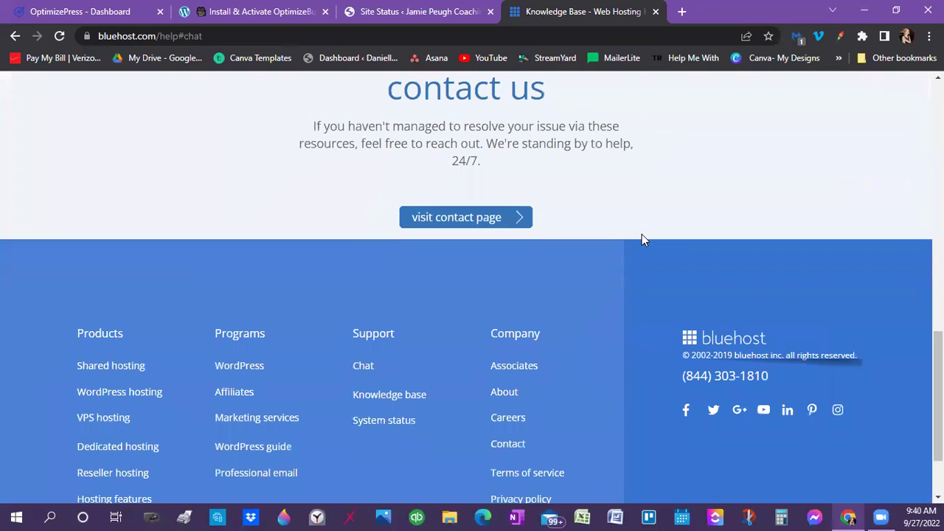
scroll(642, 240, down, 2)
scroll(642, 239, up, 6)
scroll(641, 240, up, 5)
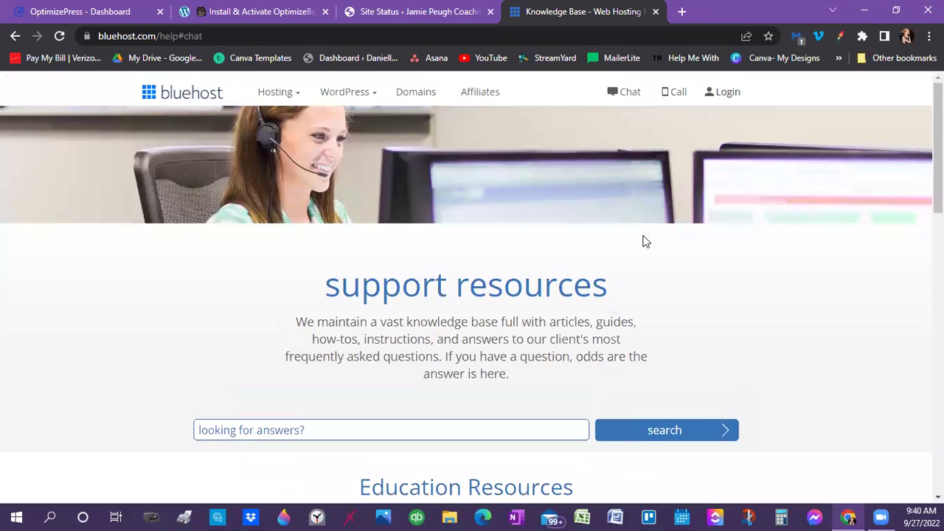
scroll(529, 223, down, 6)
scroll(486, 218, down, 5)
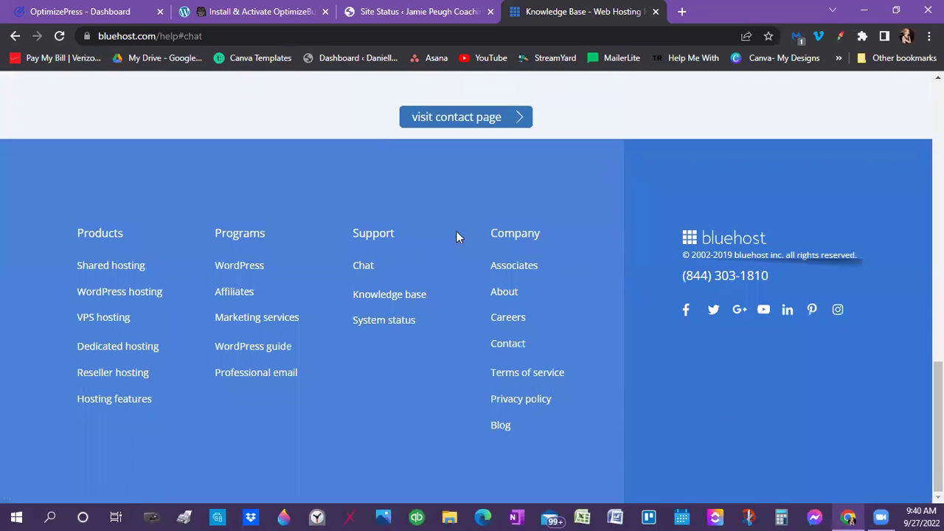
Open Chat support from the footer and go to the Bluehost contact page
click(359, 266)
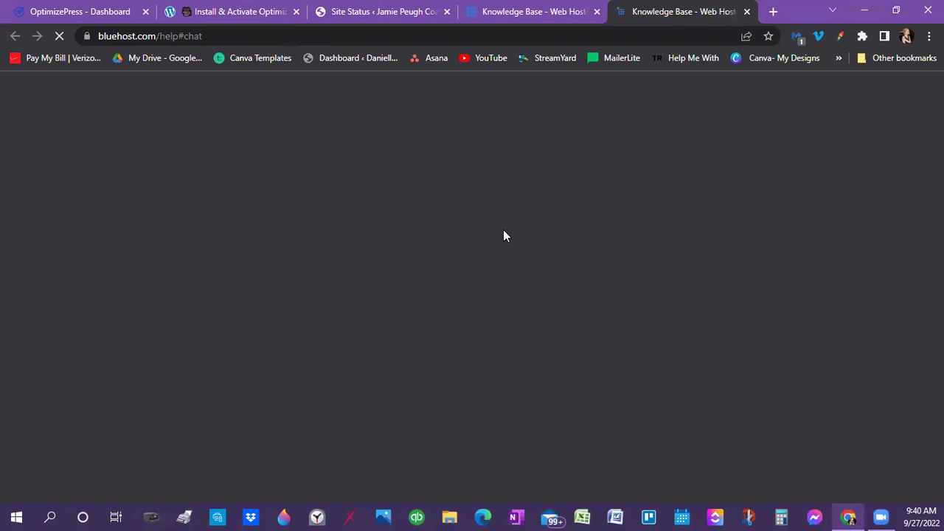
scroll(503, 236, down, 5)
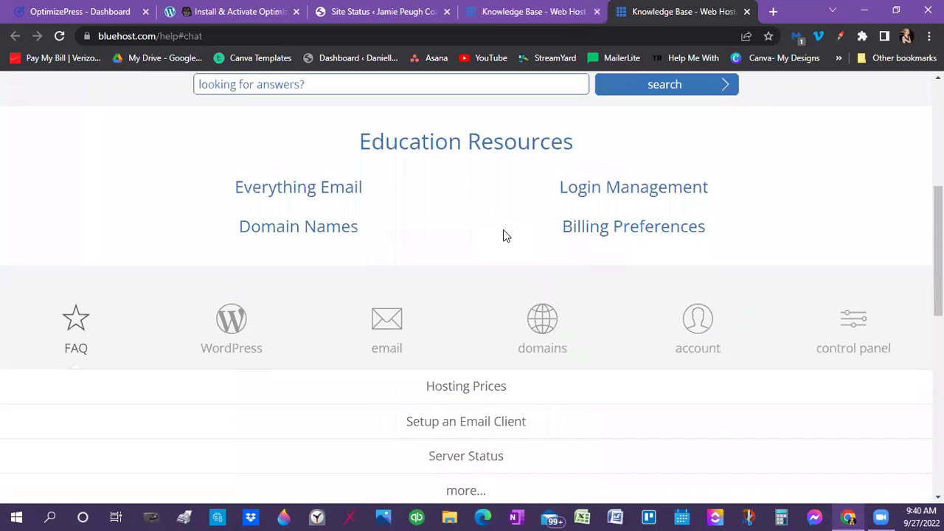
scroll(503, 234, down, 5)
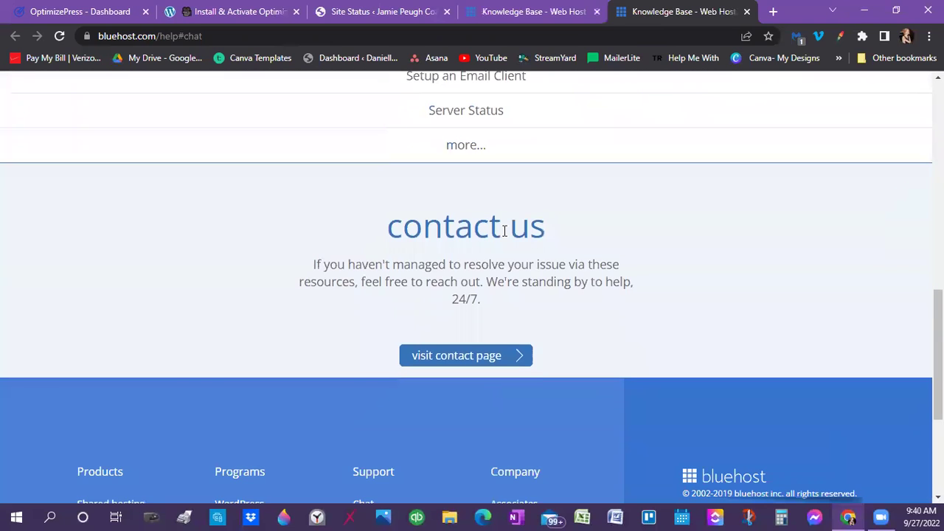
scroll(472, 207, down, 3)
click(445, 120)
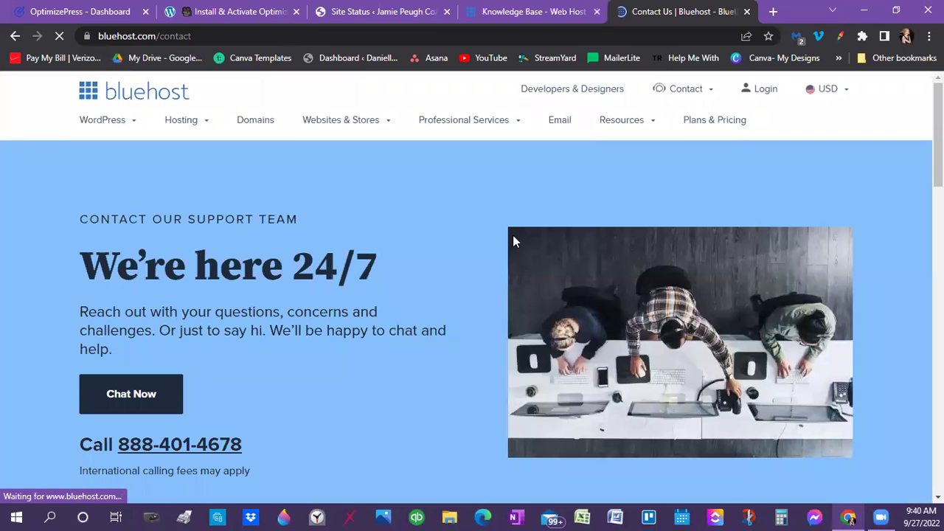
Start a Bluehost live chat and begin filling the Domain identifier in the Get Help form
scroll(513, 234, down, 5)
scroll(267, 216, up, 3)
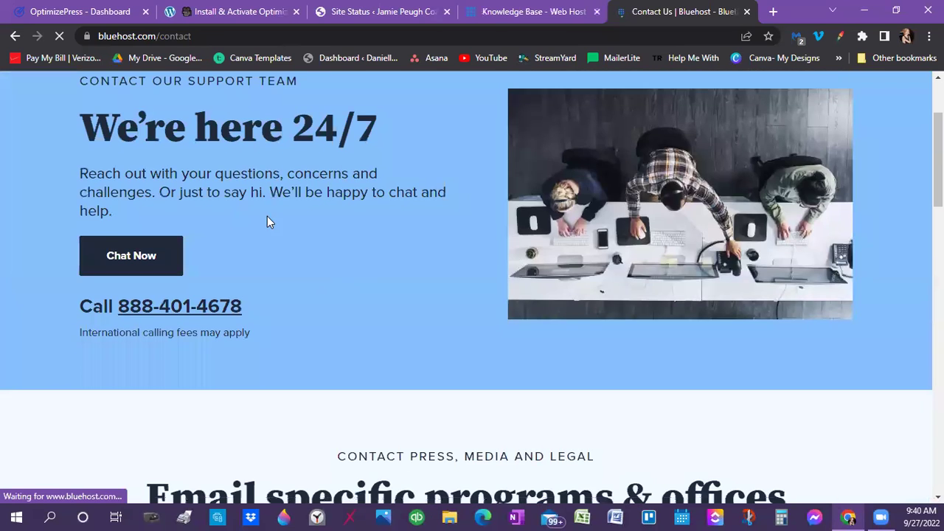
click(120, 261)
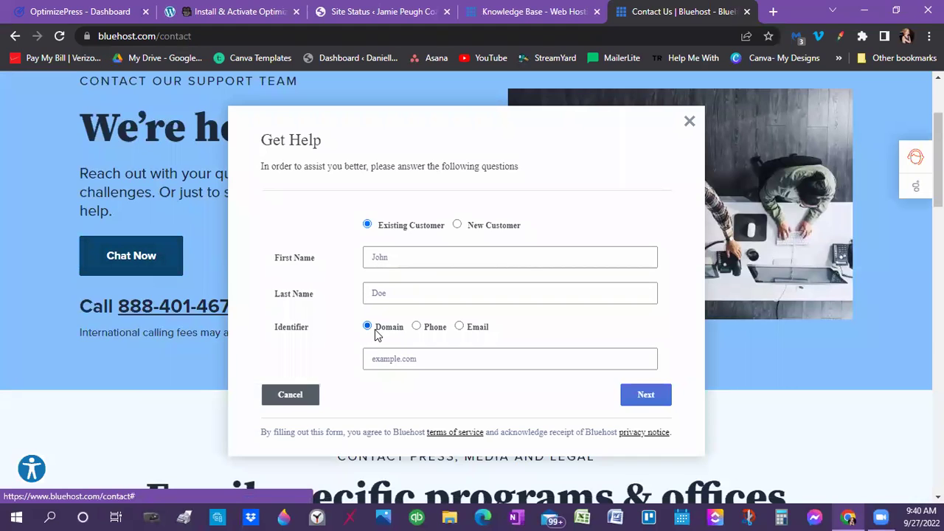
click(374, 359)
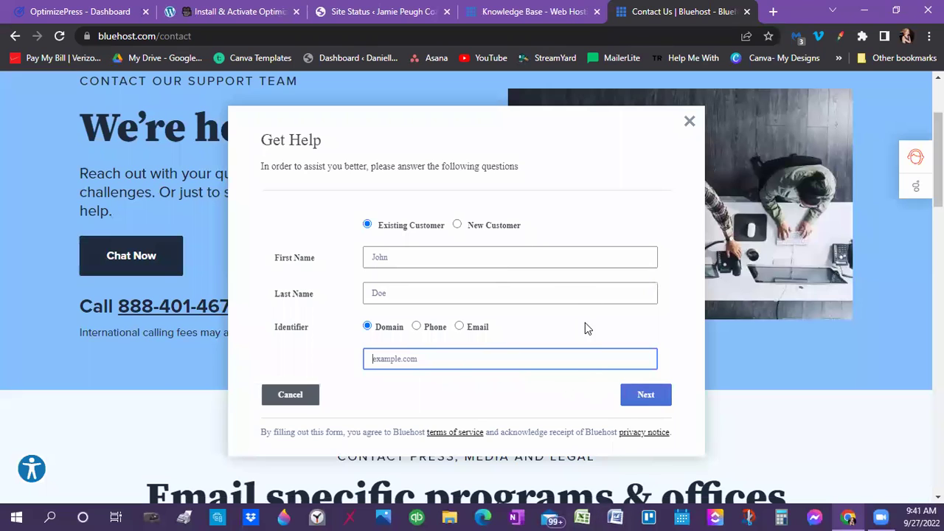
Return to the OptimizePress Site Status report and highlight the WP Memory Limit warning
click(502, 13)
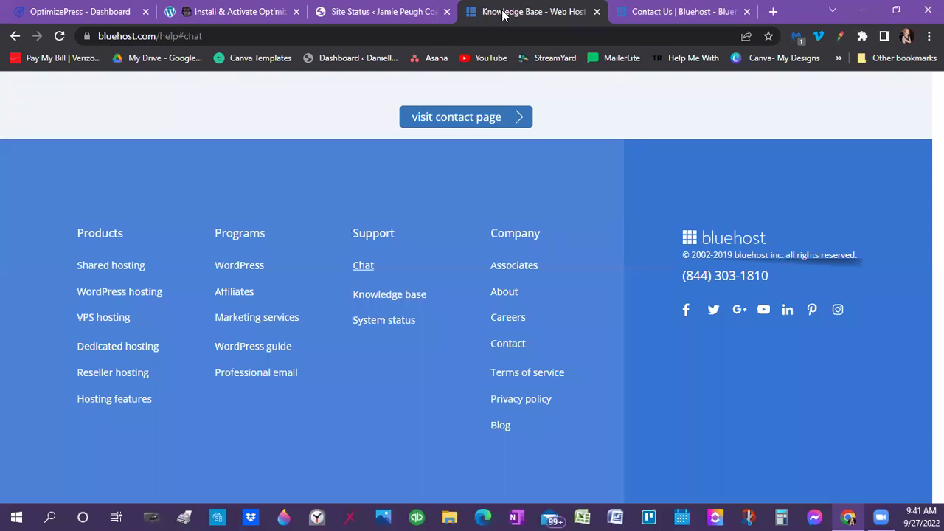
scroll(545, 221, up, 4)
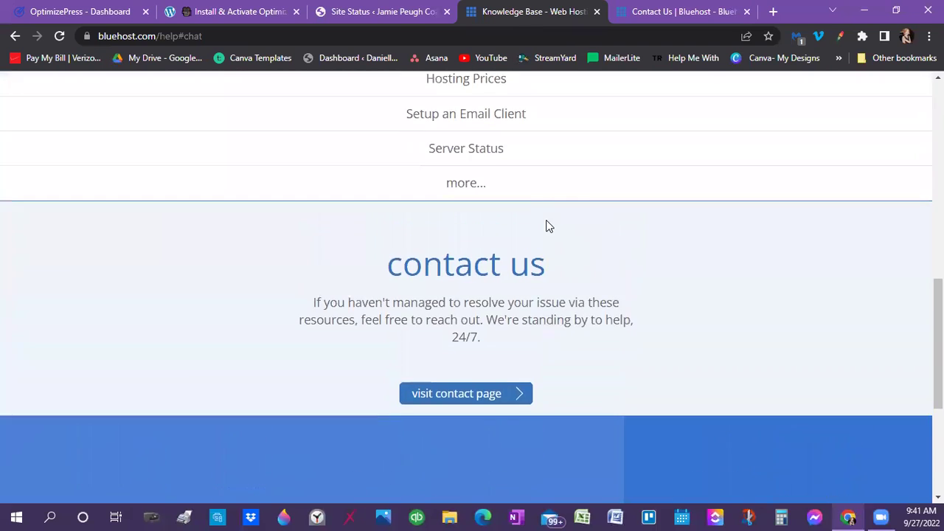
scroll(546, 225, up, 1)
scroll(480, 152, up, 4)
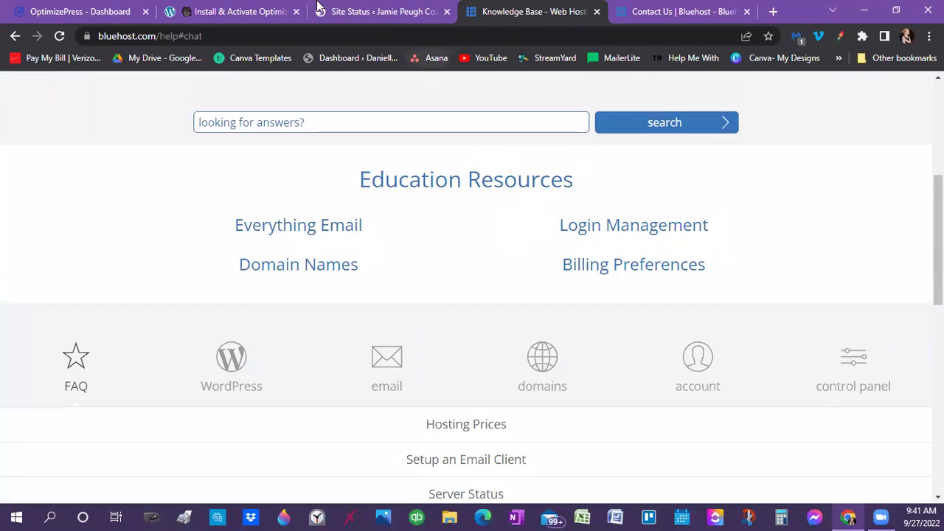
click(325, 11)
drag(315, 389, 693, 395)
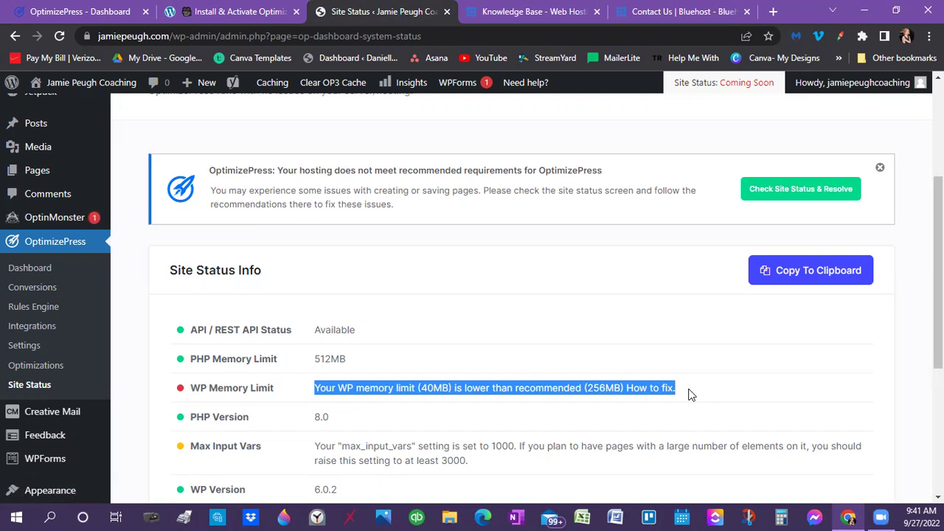
Highlight and clear the WP Memory Limit warning (40MB vs 256MB), then scroll to the top
click(571, 384)
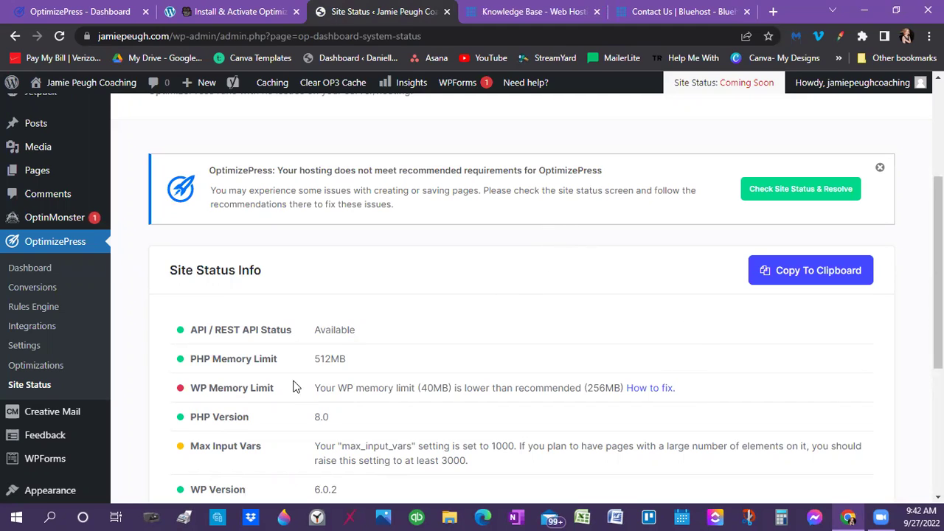
drag(307, 388, 714, 398)
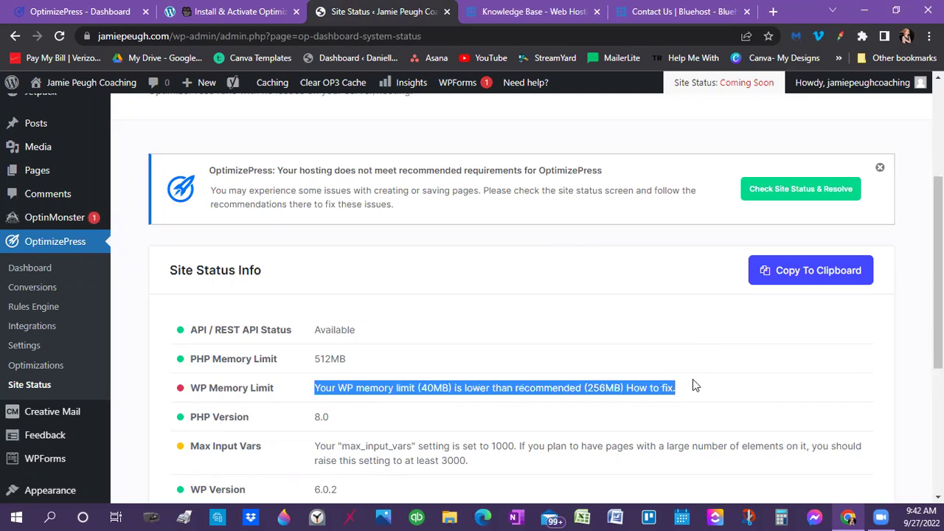
click(693, 381)
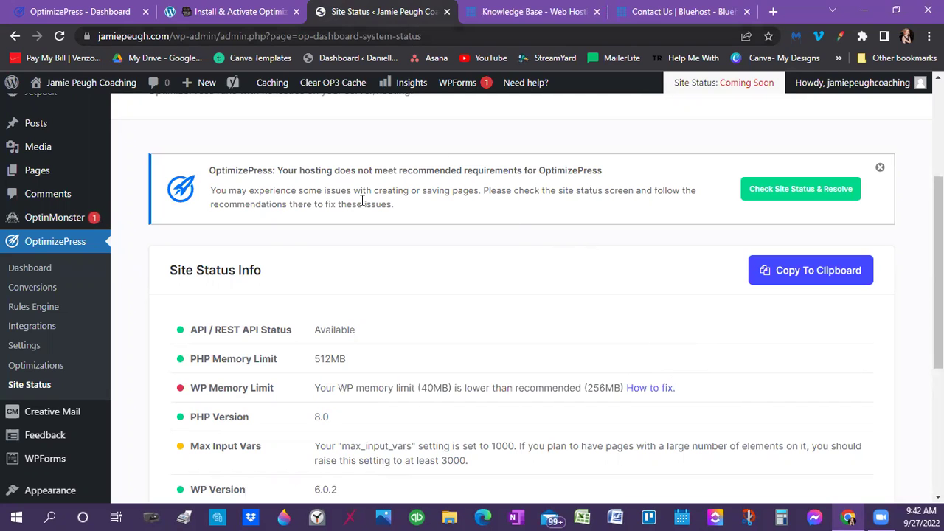
scroll(331, 299, down, 3)
scroll(107, 181, up, 5)
scroll(107, 182, up, 1)
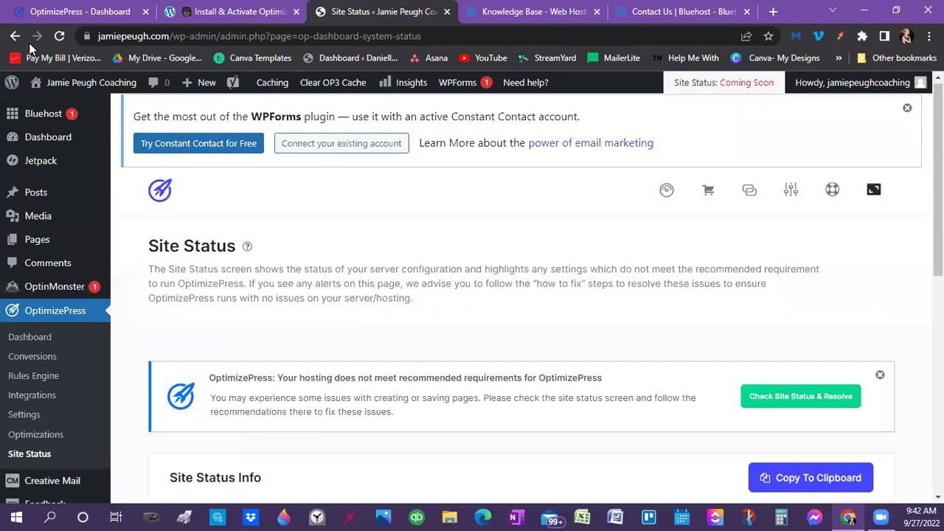
Return to the OptimizePress dashboard, close the Bluehost contact tab, and scroll to OptimizeBuilder 1.1.37
click(15, 35)
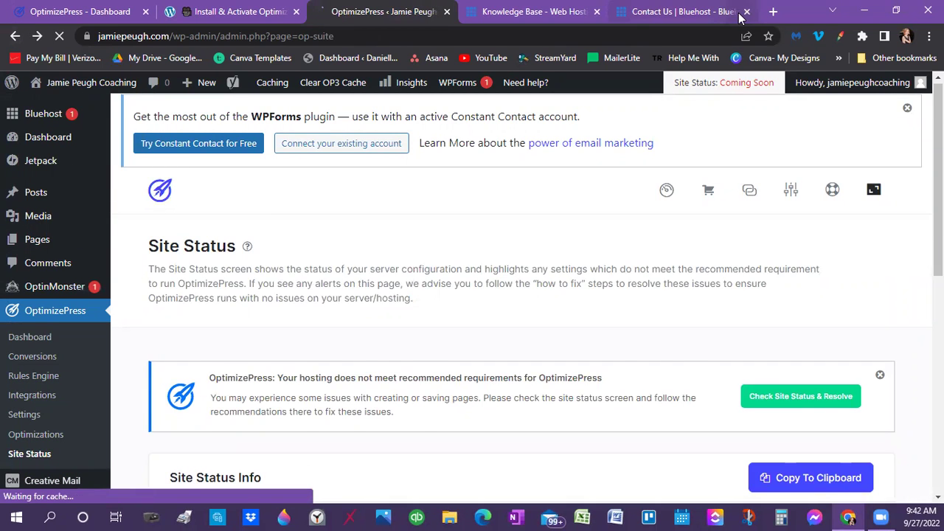
click(746, 11)
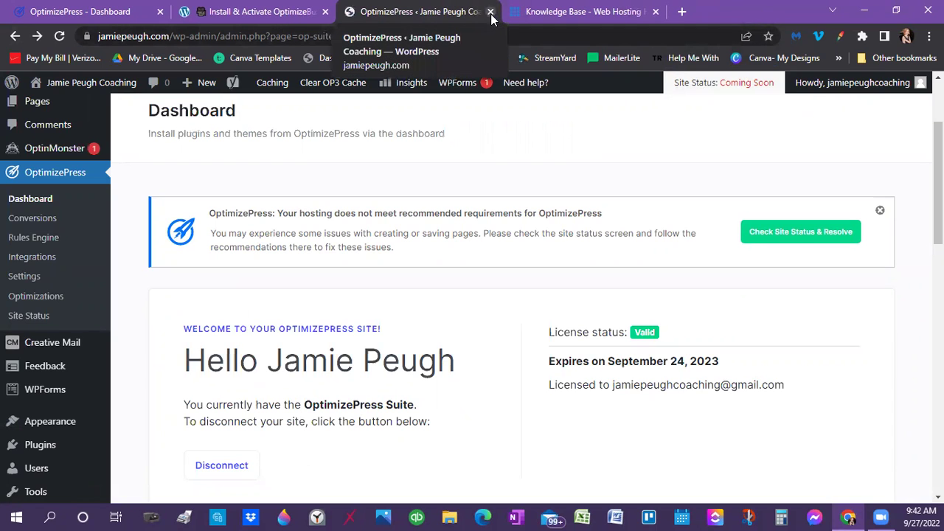
scroll(468, 326, down, 5)
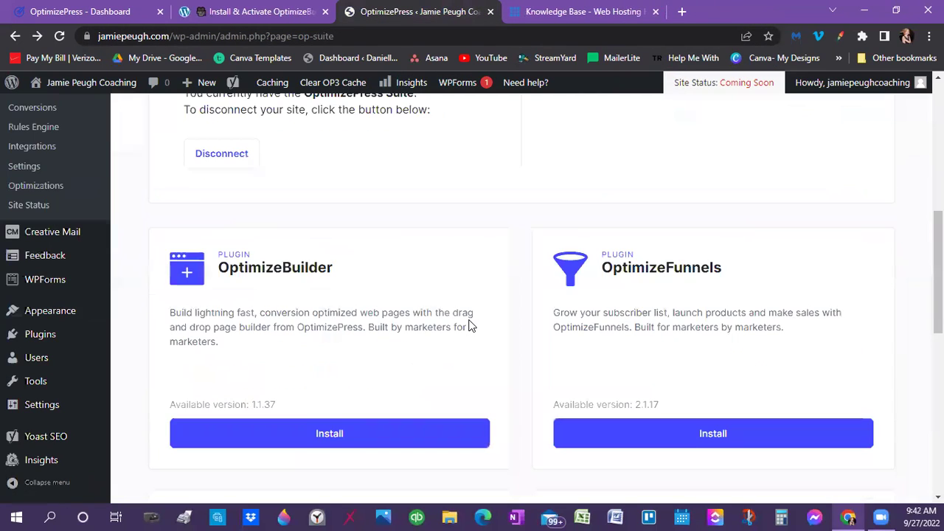
scroll(468, 326, up, 7)
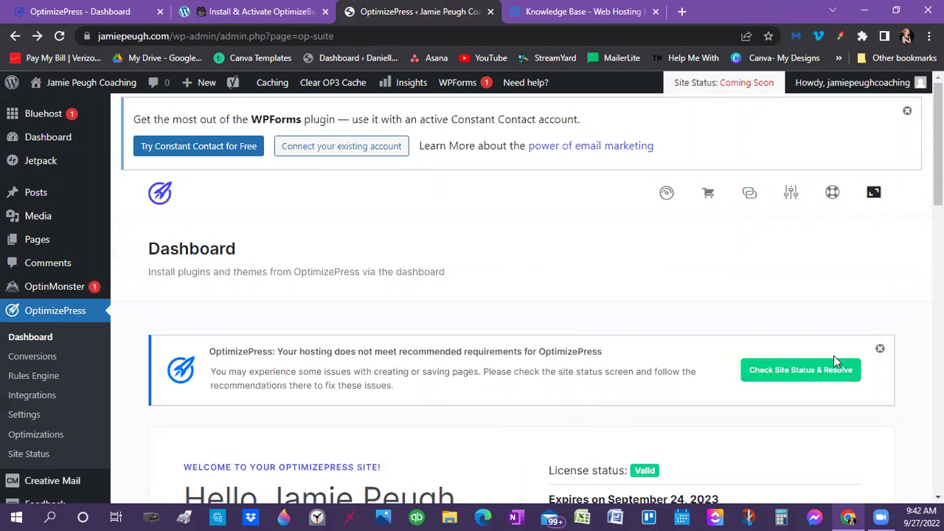
scroll(394, 329, down, 4)
scroll(175, 246, up, 2)
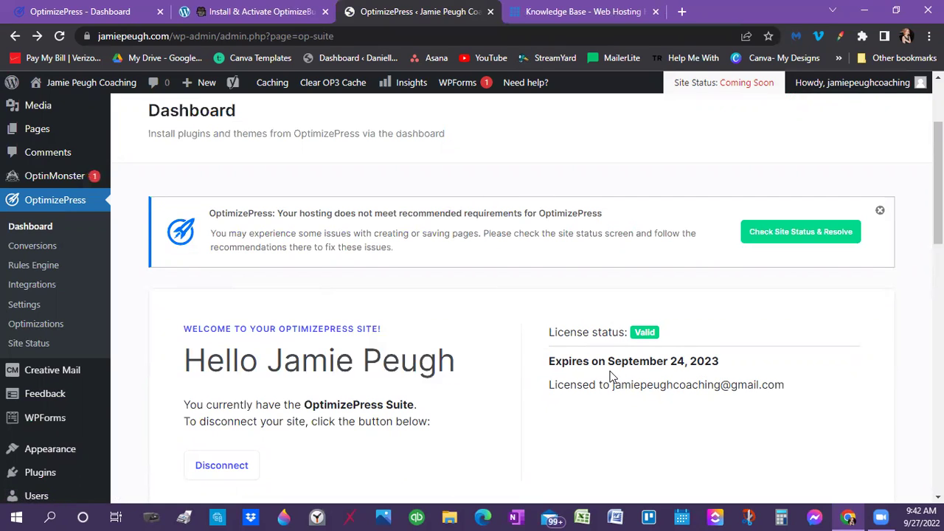
scroll(483, 407, down, 1)
scroll(480, 407, down, 4)
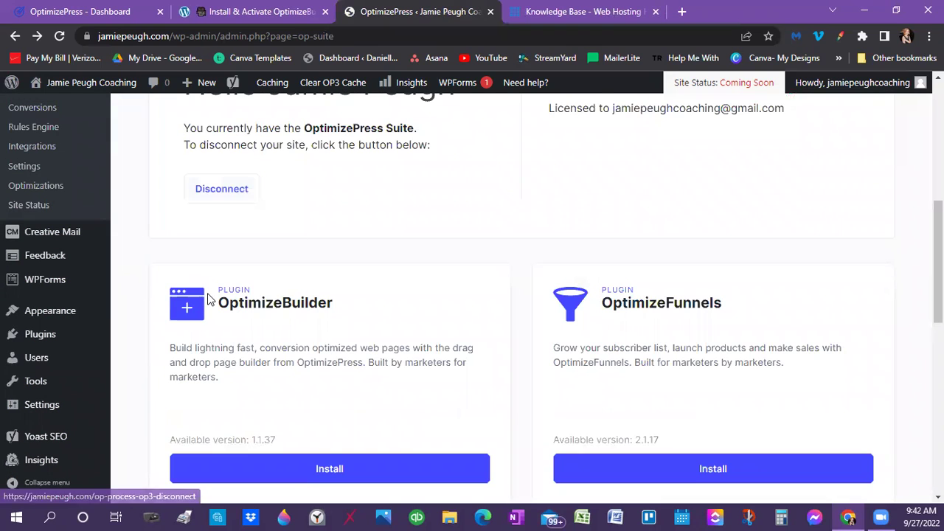
scroll(281, 307, down, 2)
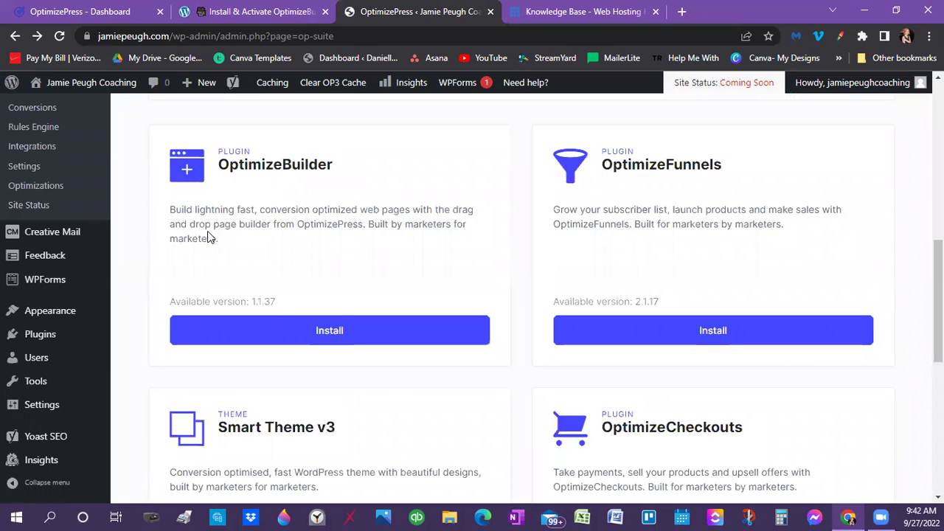
click(315, 11)
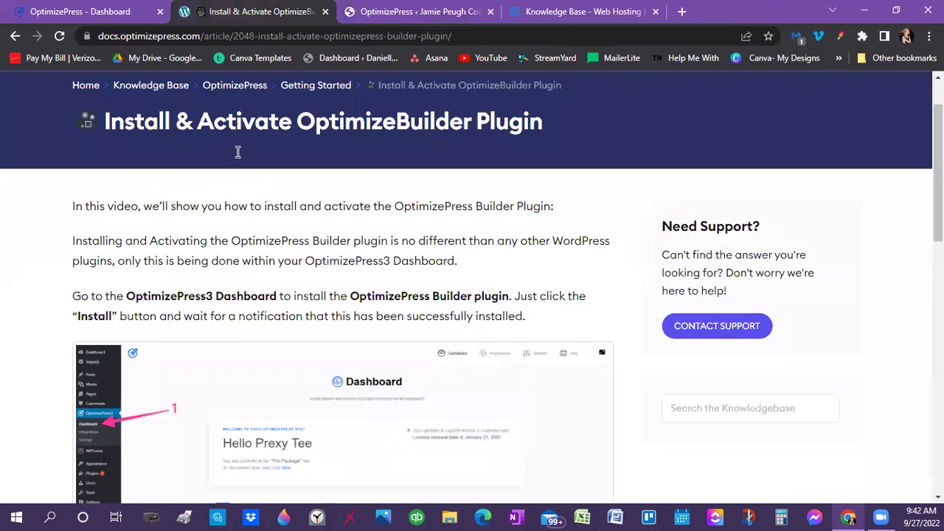
scroll(273, 290, down, 3)
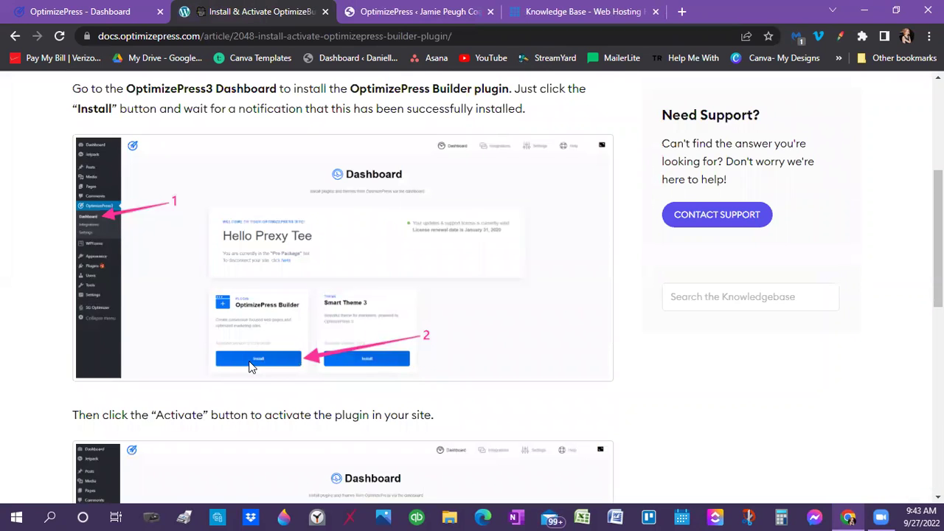
scroll(250, 366, down, 5)
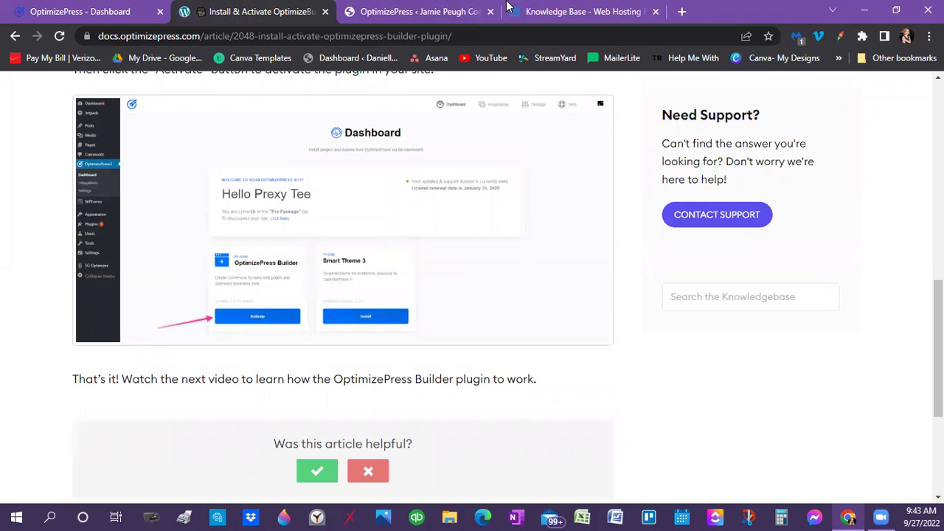
click(397, 12)
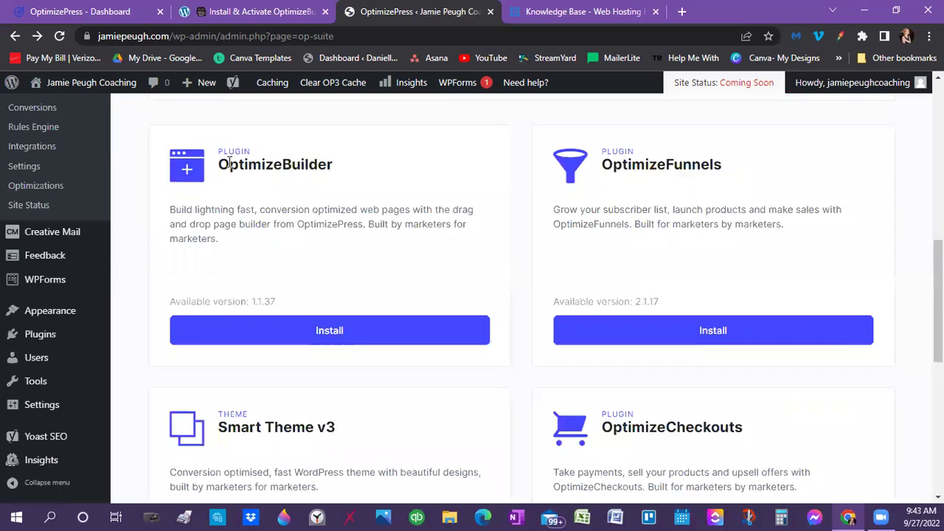
Install the OptimizeBuilder plugin, then activate it and let the dashboard reload
click(309, 332)
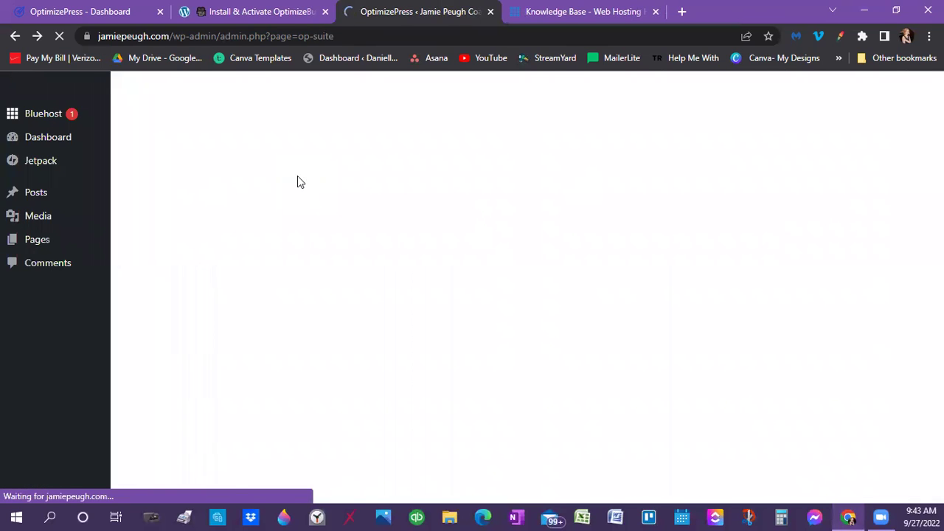
scroll(287, 289, down, 3)
scroll(291, 288, down, 3)
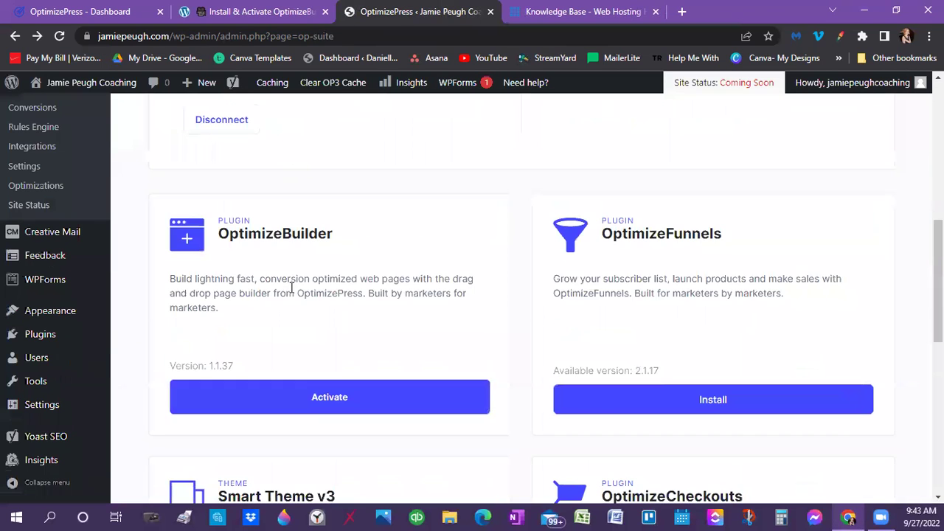
click(316, 398)
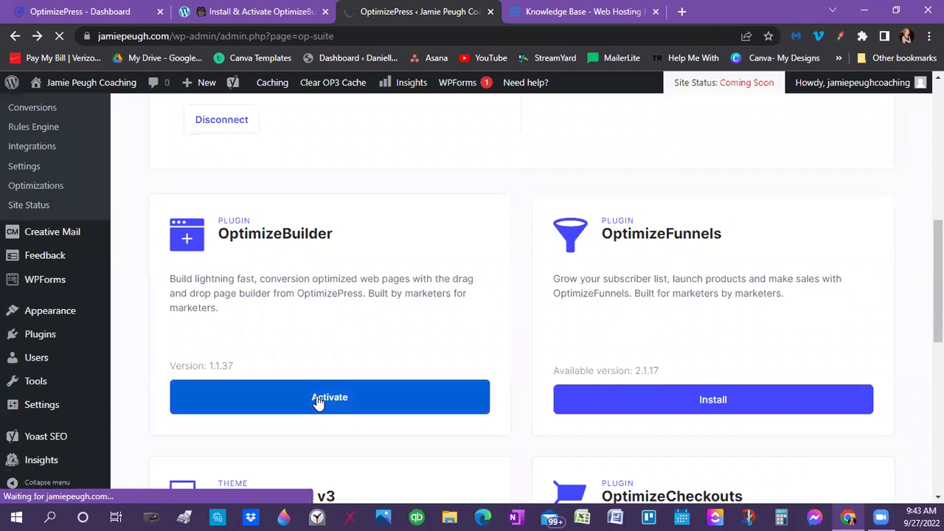
scroll(246, 351, up, 2)
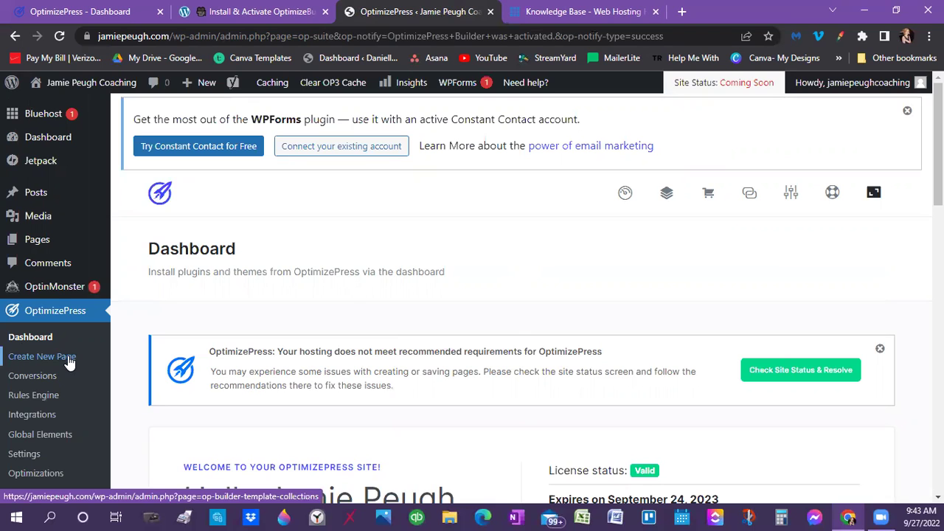
Scroll the plugin cards to confirm OptimizeBuilder 1.1.37 now shows Deactivate
scroll(322, 351, down, 1)
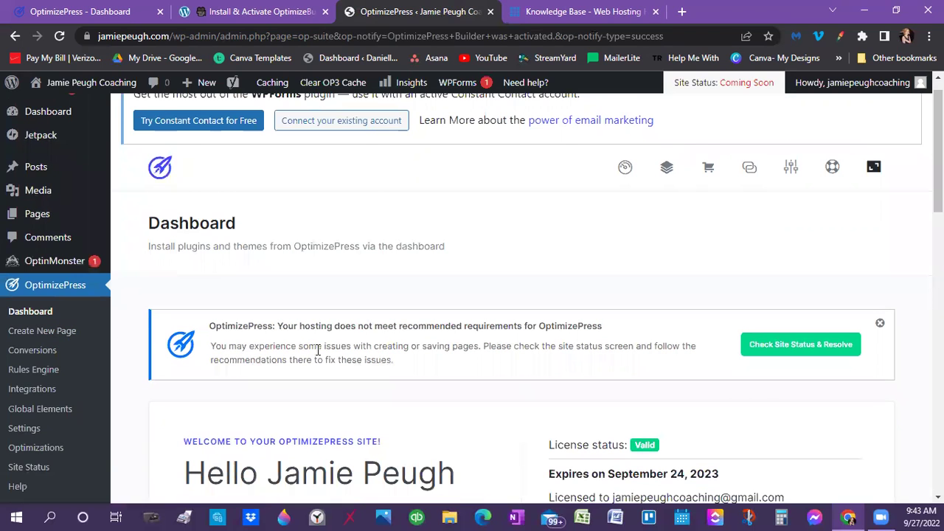
scroll(321, 350, down, 4)
scroll(322, 350, down, 3)
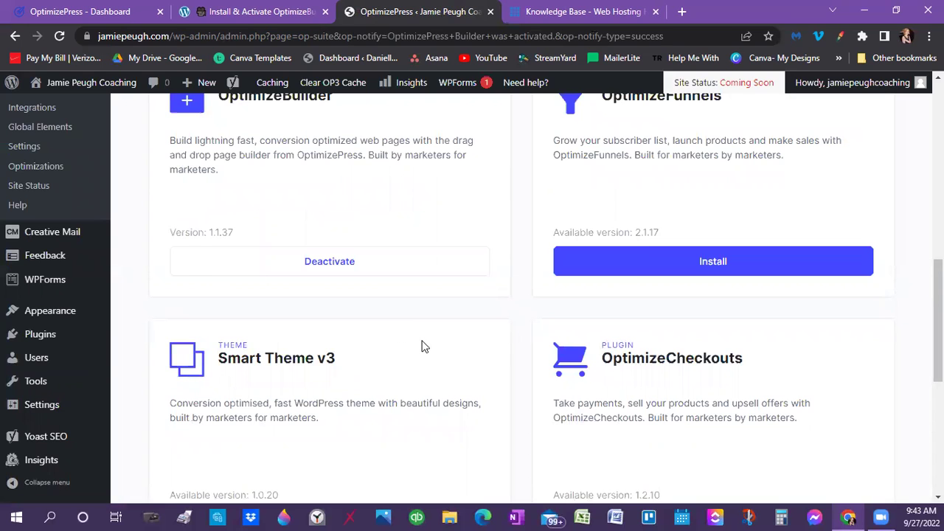
scroll(424, 345, down, 2)
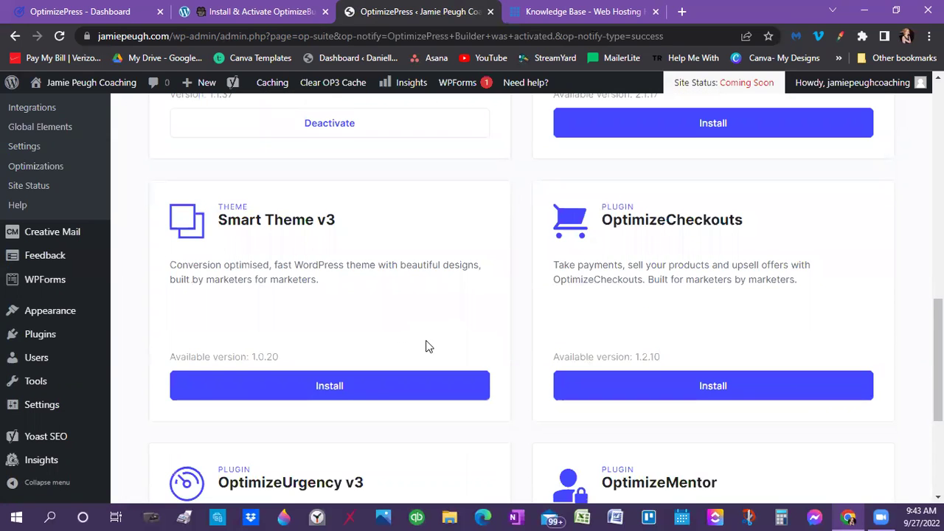
scroll(427, 346, up, 1)
scroll(427, 345, up, 4)
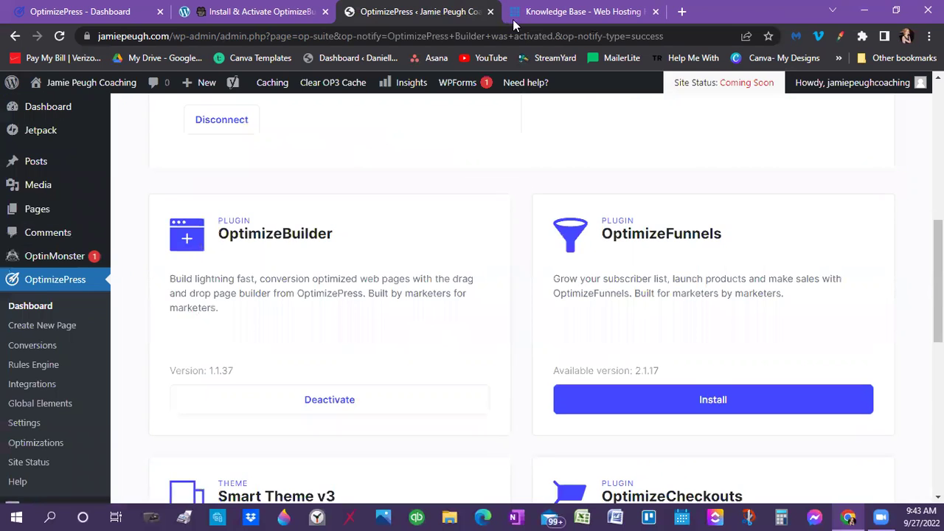
Switch to the 'Install & Activate OptimizeBuilder Plugin' docs article and skim it
click(228, 22)
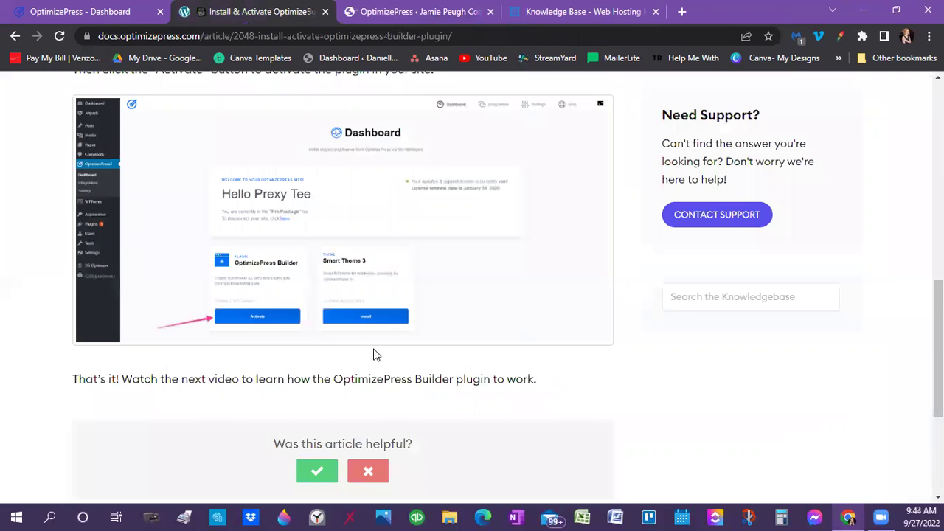
scroll(375, 354, down, 3)
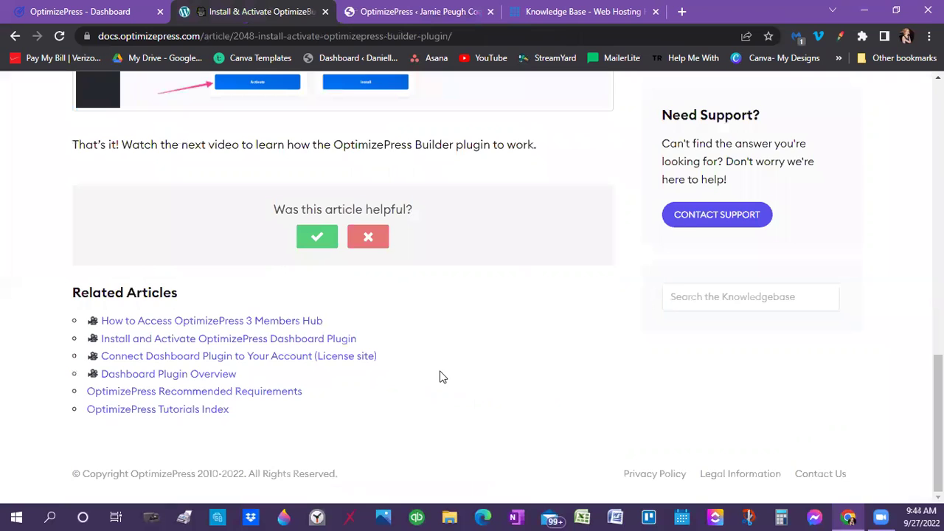
scroll(435, 365, up, 5)
scroll(92, 184, up, 2)
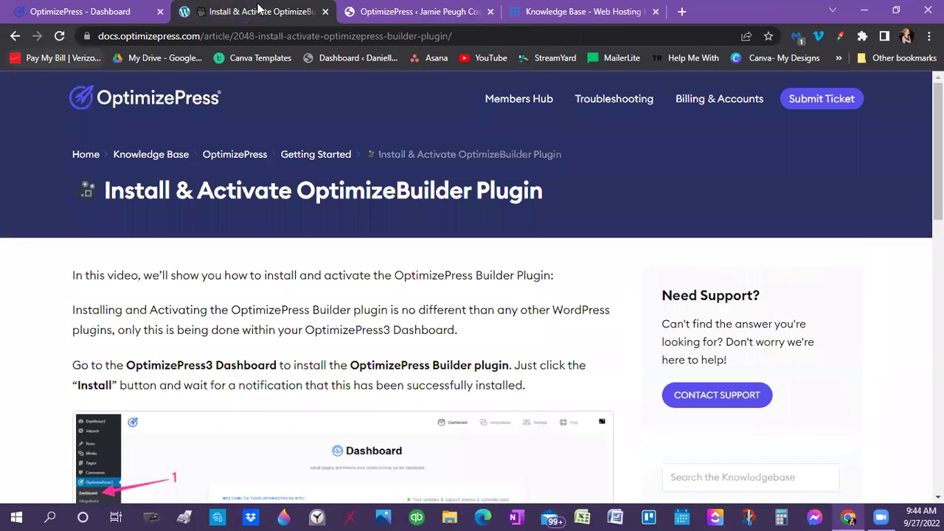
Go back to OptimizeBuilder Guides & Tutorials and scroll through its getting-started, guides and FAQ sections
click(15, 36)
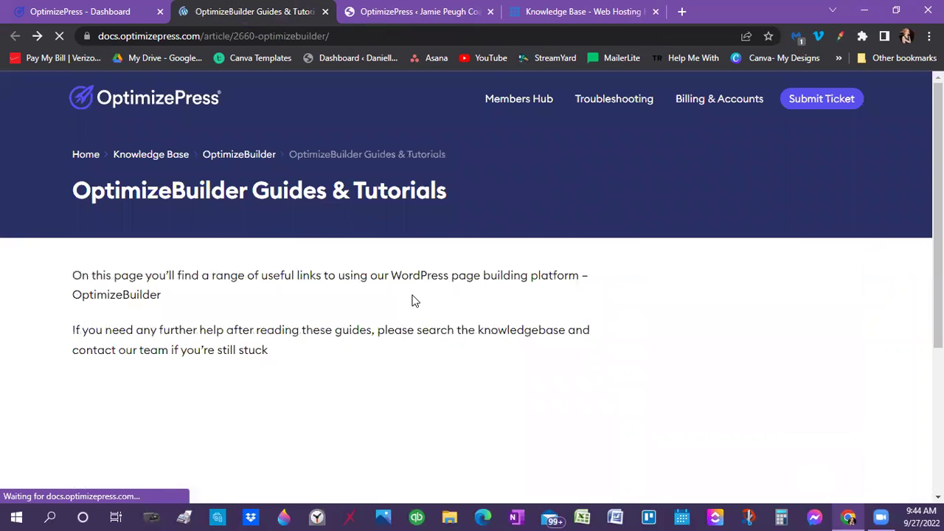
scroll(413, 300, down, 3)
scroll(411, 300, down, 3)
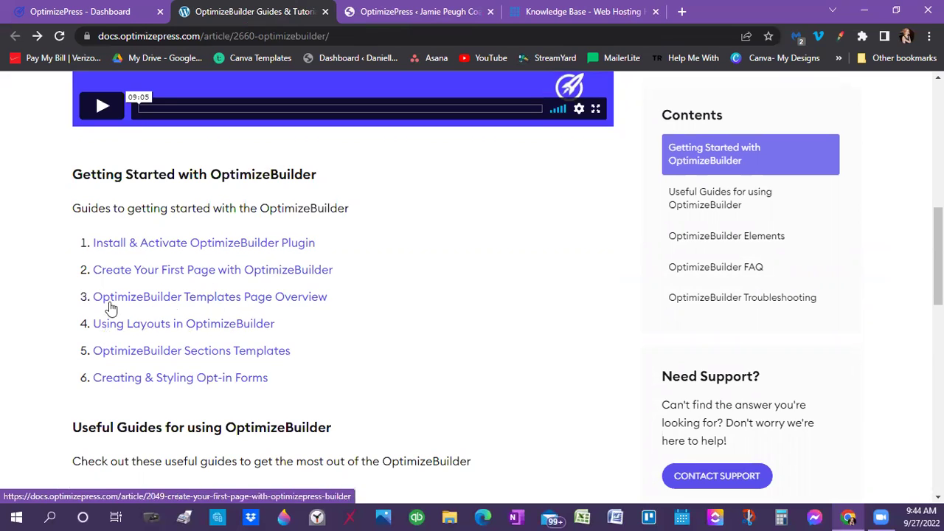
scroll(231, 394, down, 3)
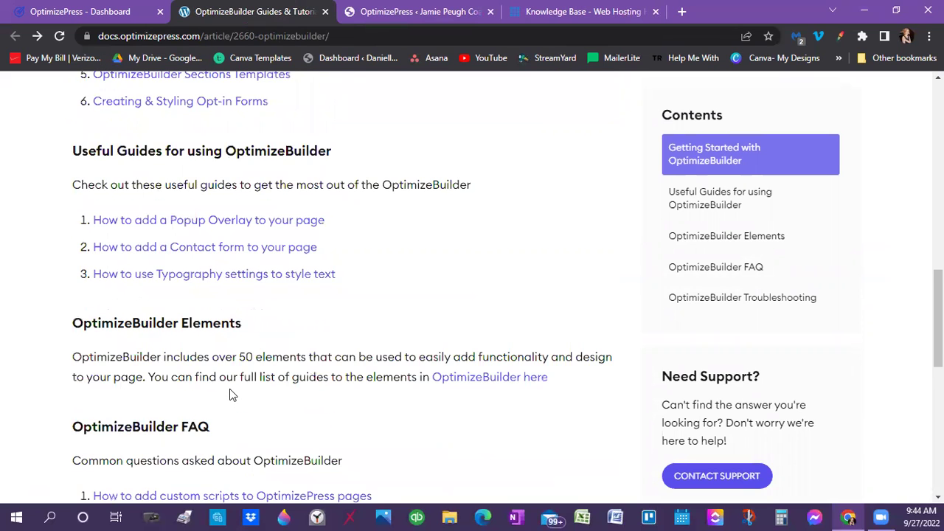
scroll(231, 394, up, 4)
scroll(231, 389, up, 7)
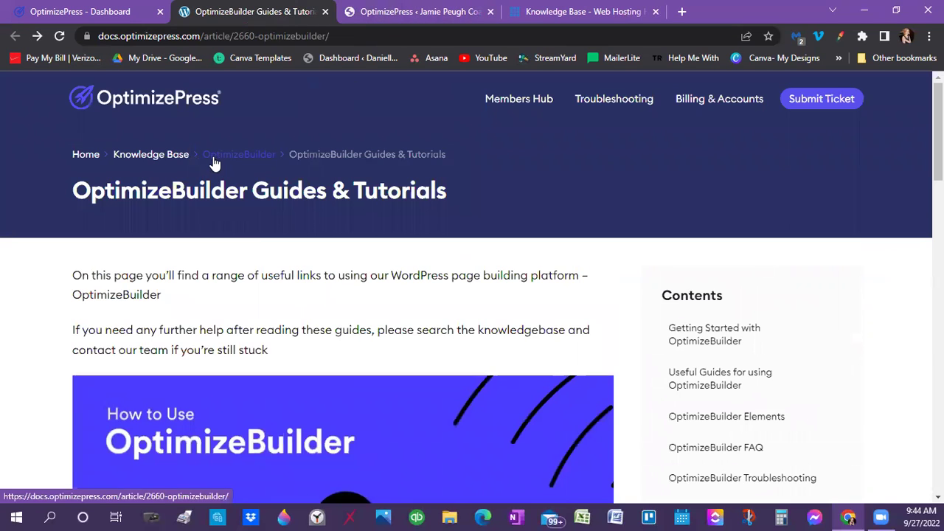
Review the member portal Get Started steps, confirming 'Download & Install Dashboard Plugin' is Complete
click(112, 12)
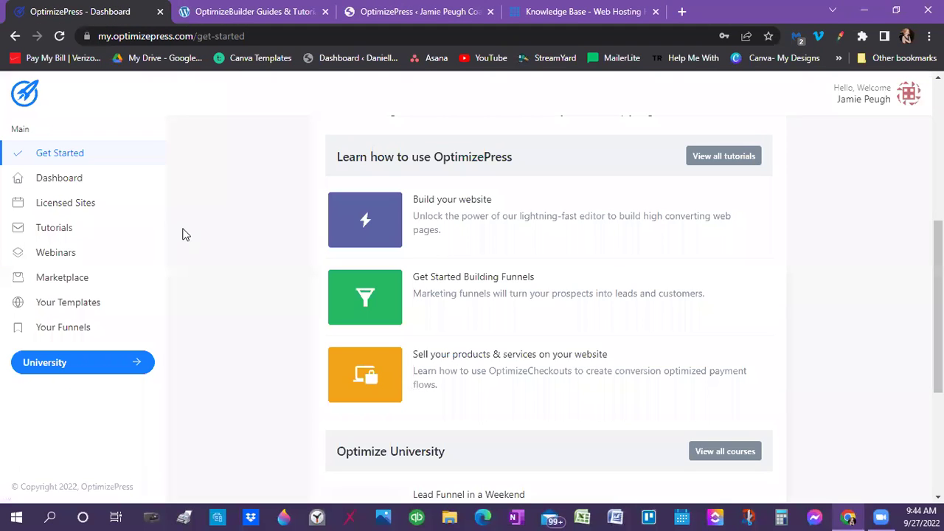
scroll(215, 276, down, 2)
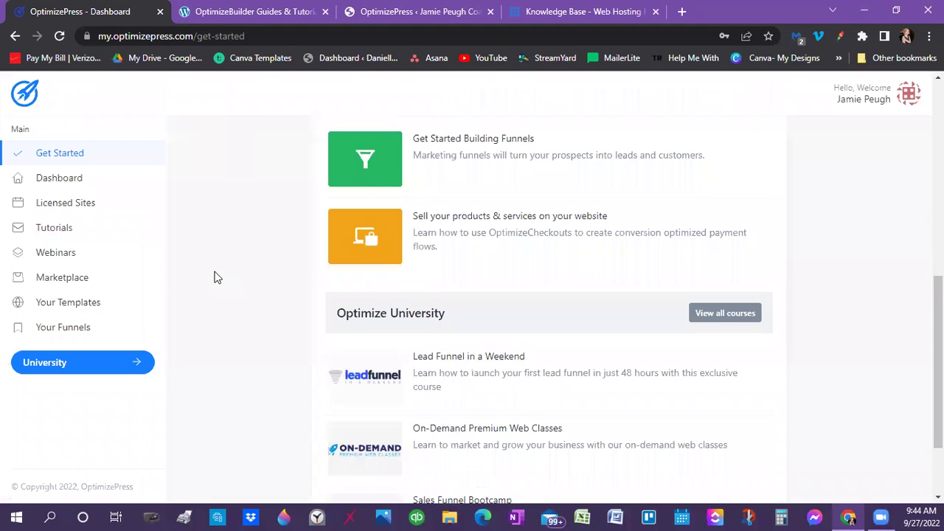
scroll(214, 276, up, 5)
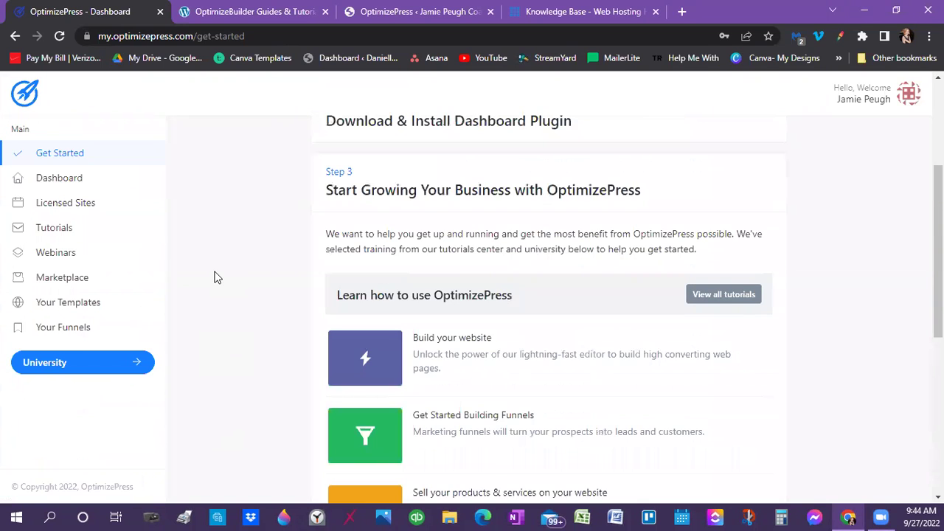
scroll(217, 277, up, 1)
scroll(220, 276, down, 3)
scroll(392, 332, down, 3)
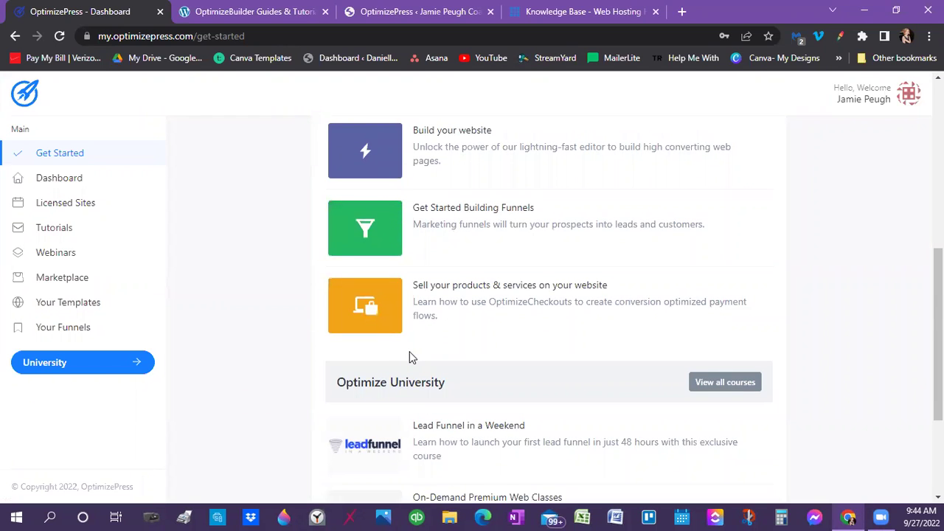
scroll(411, 357, down, 2)
scroll(412, 356, down, 1)
scroll(413, 357, up, 10)
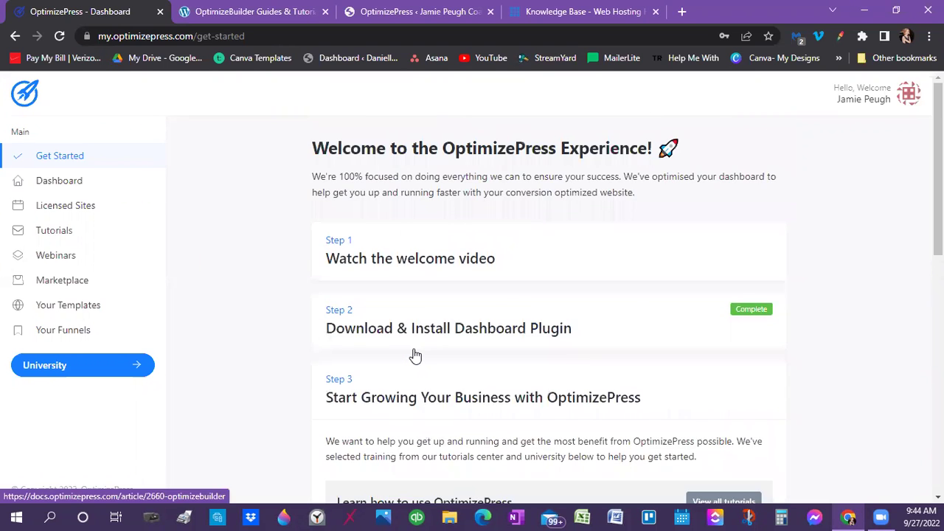
scroll(415, 356, down, 5)
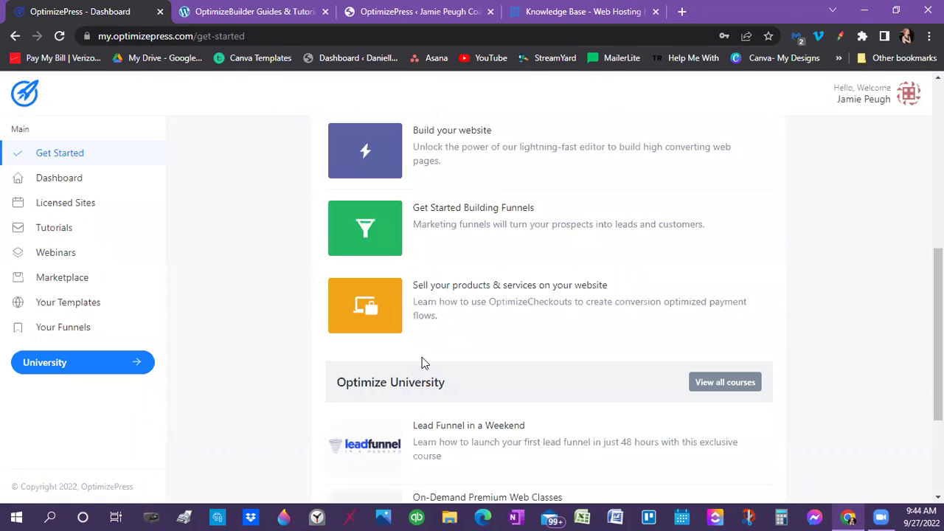
scroll(422, 357, up, 1)
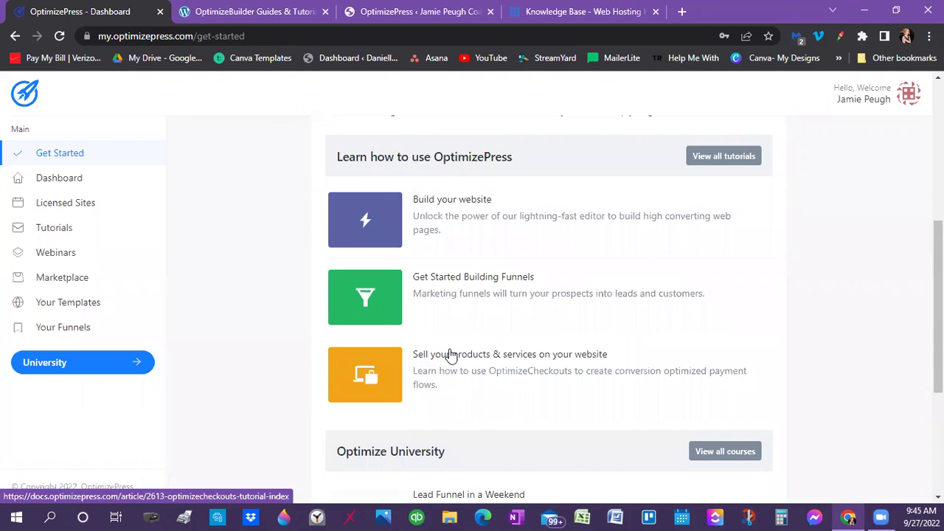
scroll(528, 286, up, 5)
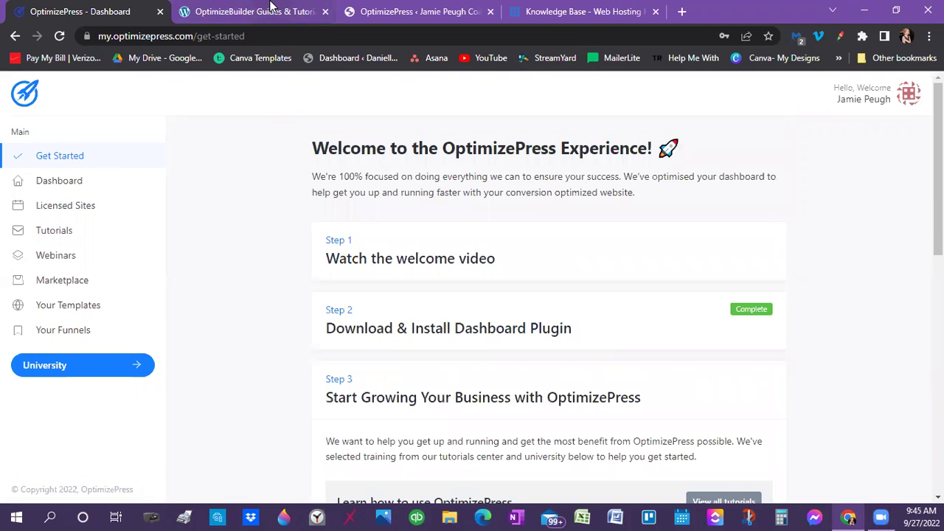
Install and activate the OptimizeFunnels 2.1.17 plugin from the OptimizePress dashboard
click(451, 16)
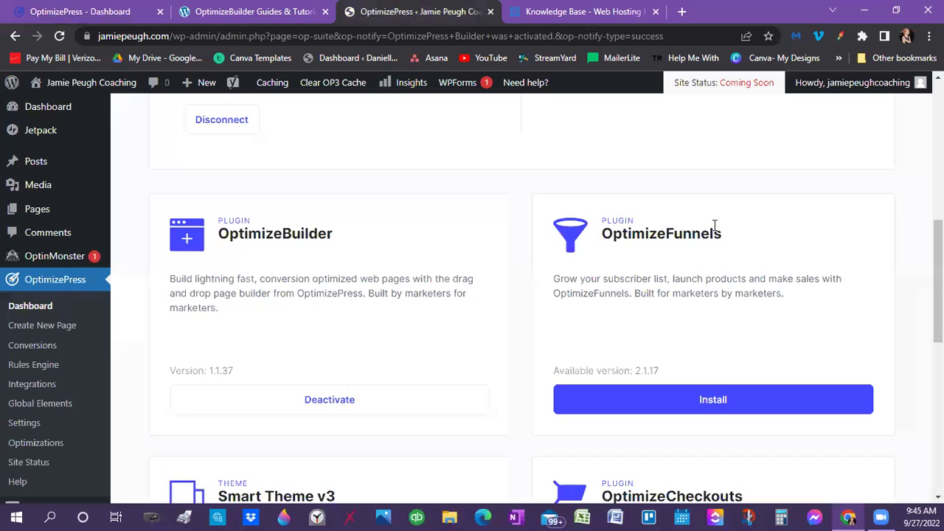
scroll(714, 236, down, 2)
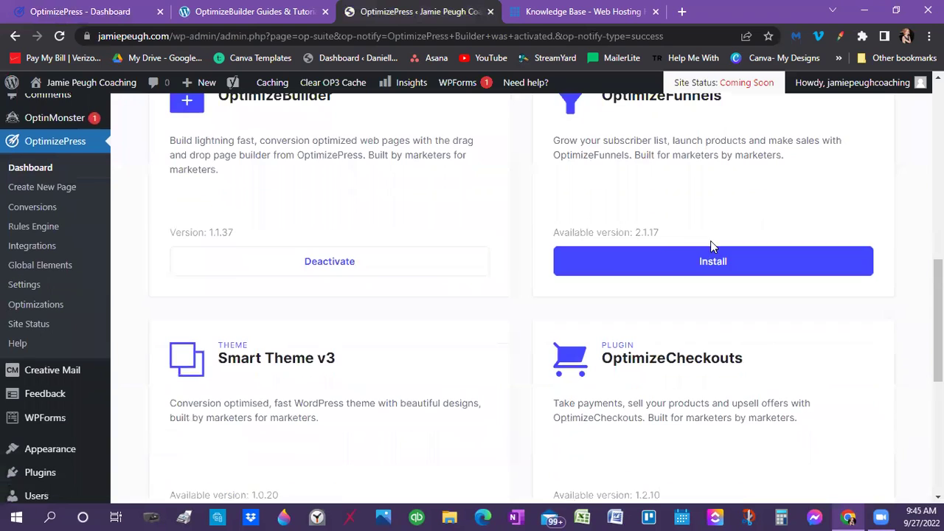
click(659, 262)
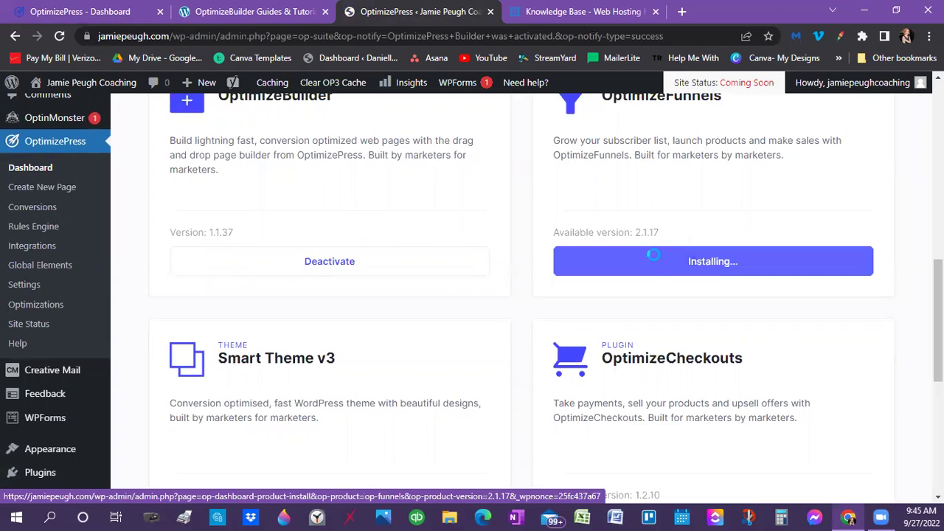
scroll(347, 288, down, 2)
scroll(348, 293, up, 2)
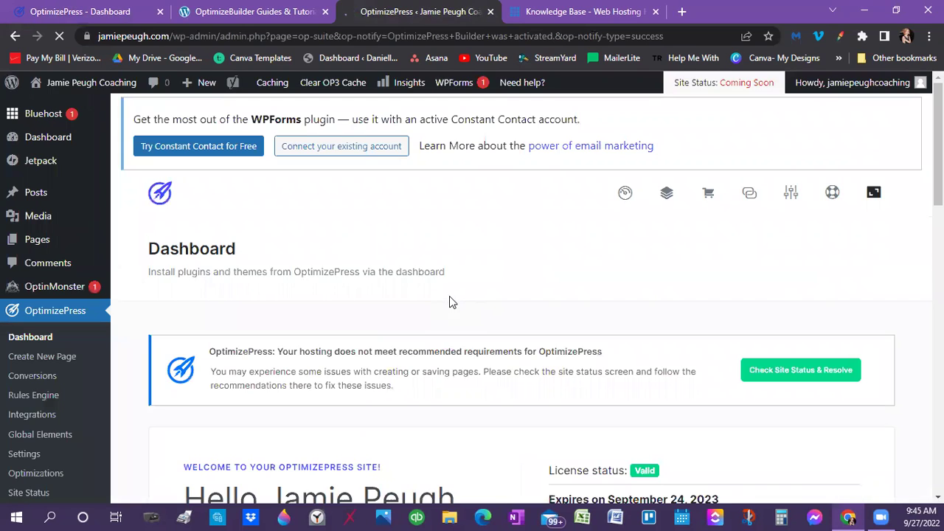
scroll(449, 296, down, 7)
click(649, 398)
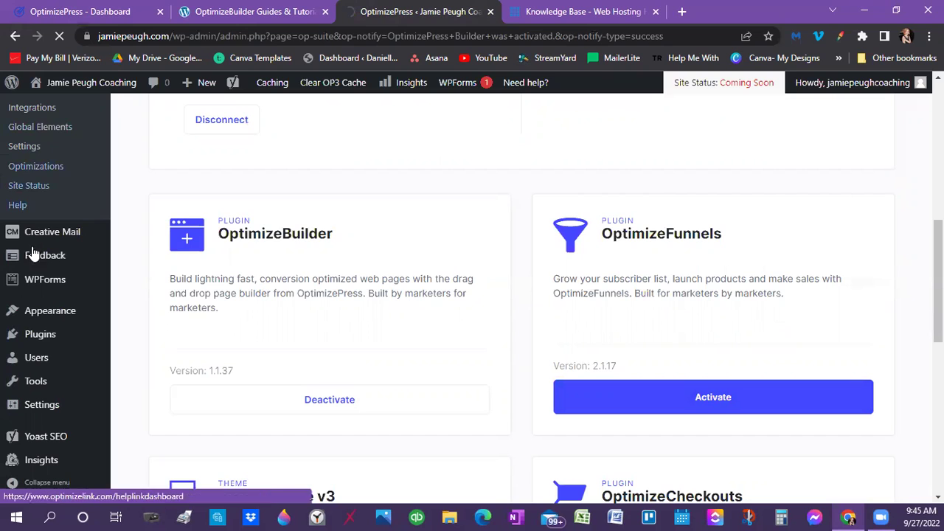
Scroll down the OptimizePress dashboard to the Smart Theme v3 theme card
mouse_move(139, 219)
scroll(211, 361, up, 2)
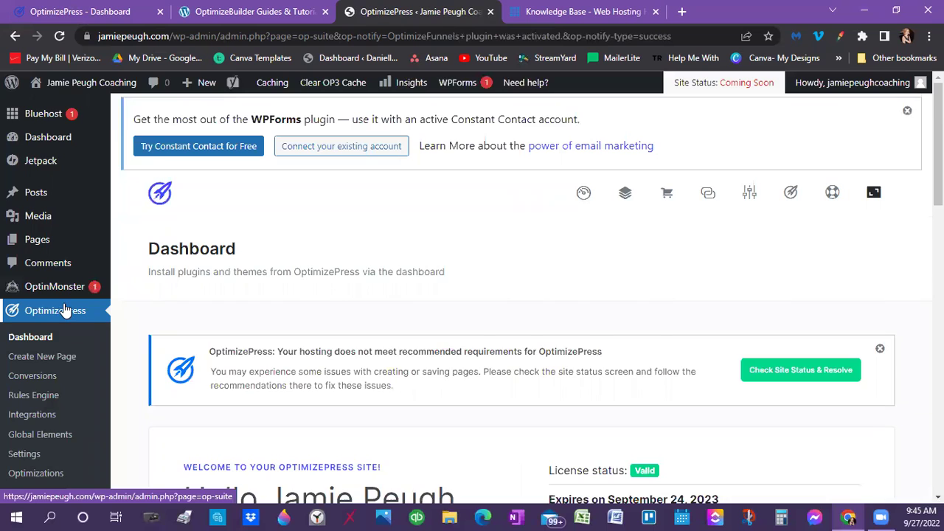
scroll(65, 310, down, 2)
mouse_move(28, 402)
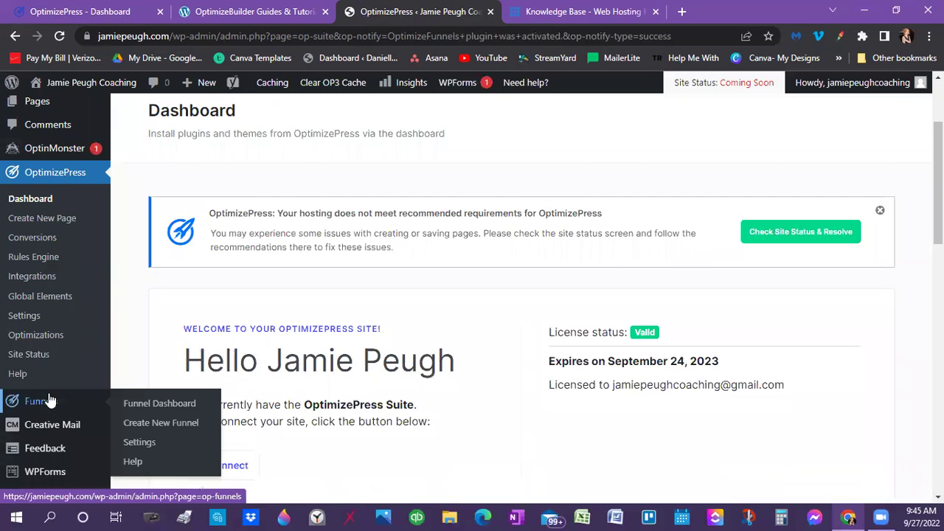
scroll(429, 323, down, 1)
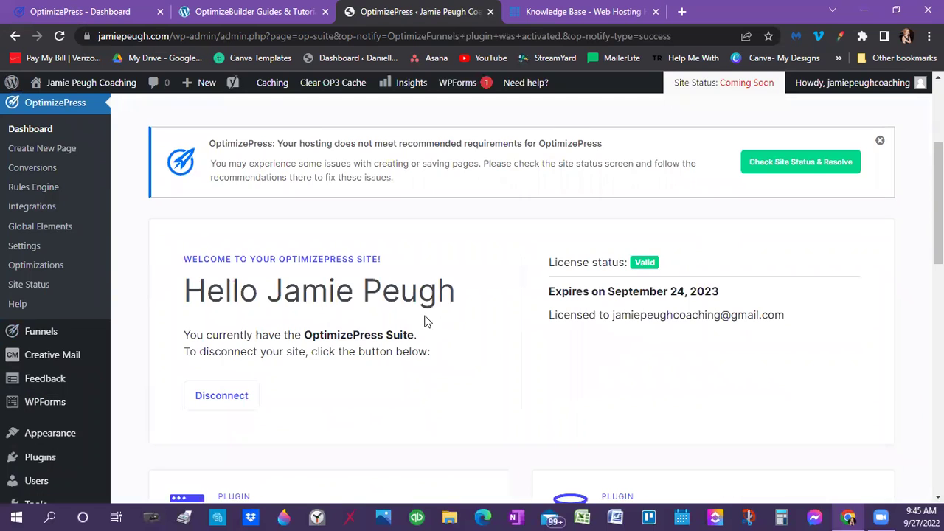
scroll(424, 321, down, 4)
scroll(398, 309, down, 1)
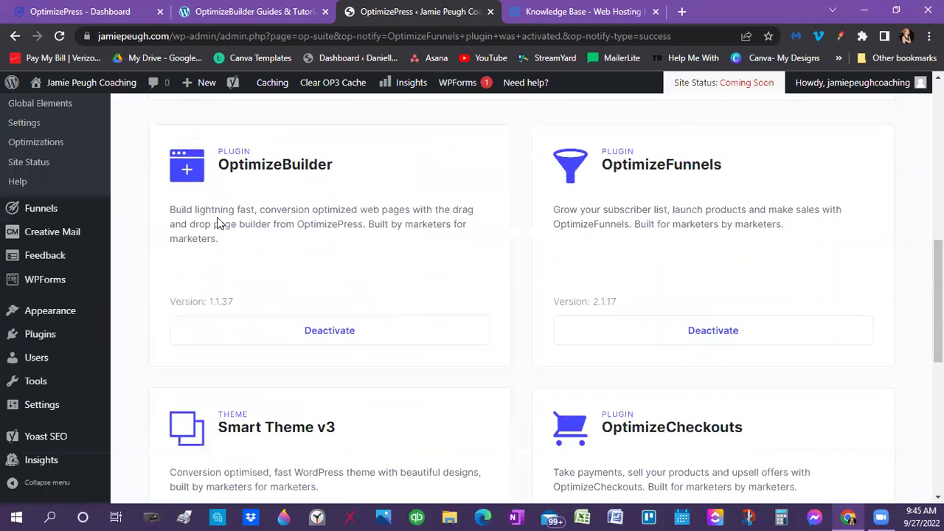
scroll(218, 223, down, 3)
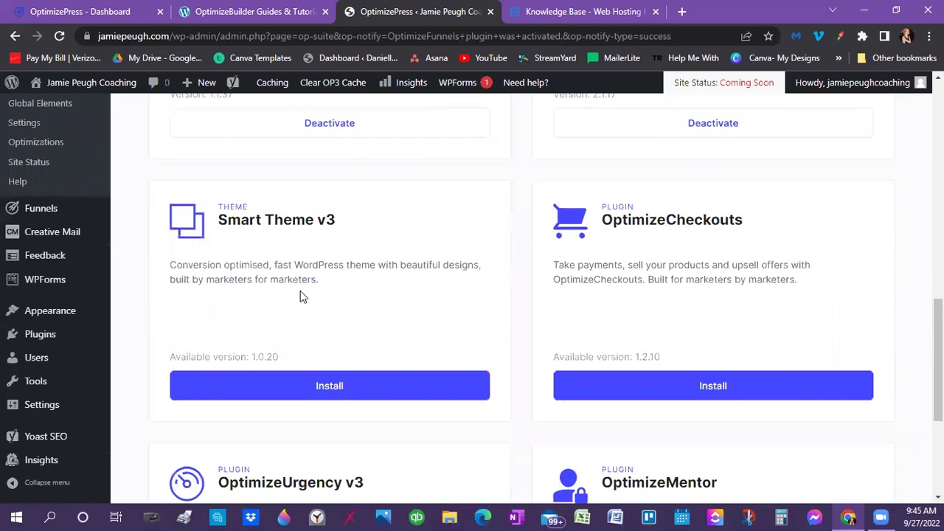
Install Smart Theme v3 (1.0.20) from its card on the OptimizePress dashboard
click(337, 385)
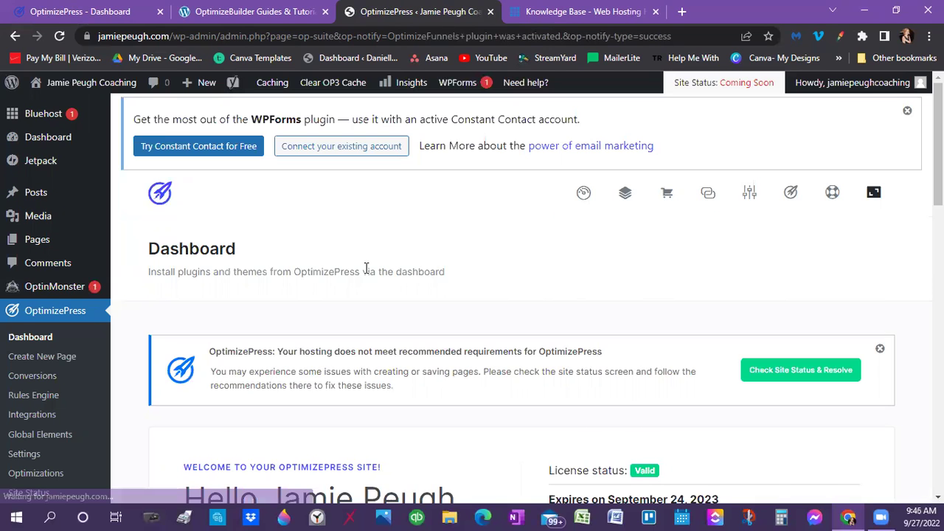
scroll(366, 268, down, 4)
scroll(366, 273, down, 6)
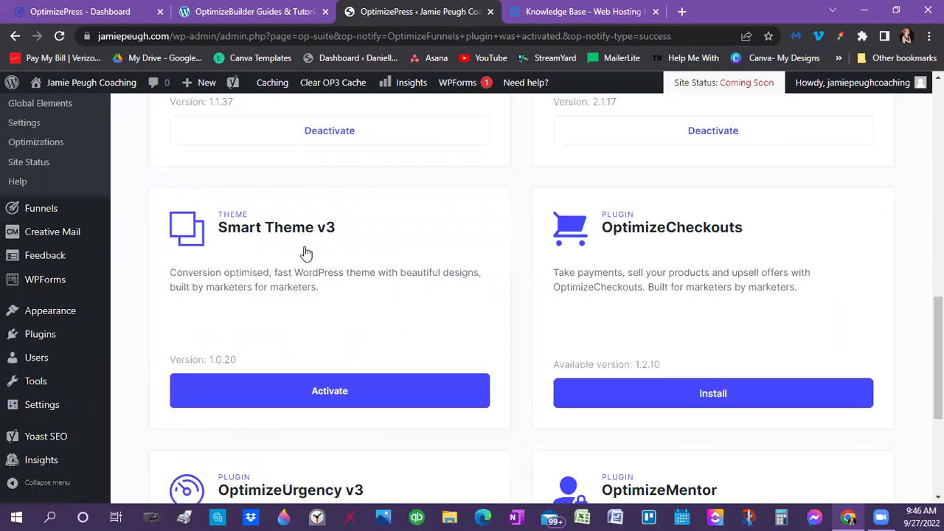
scroll(307, 251, down, 2)
Activate Smart Theme v3 and confirm the activation in WordPress
click(326, 235)
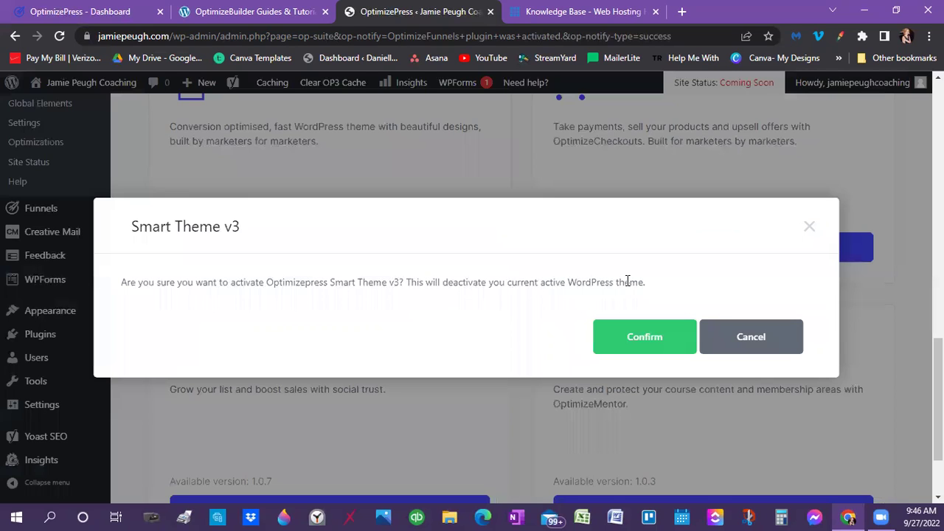
click(629, 341)
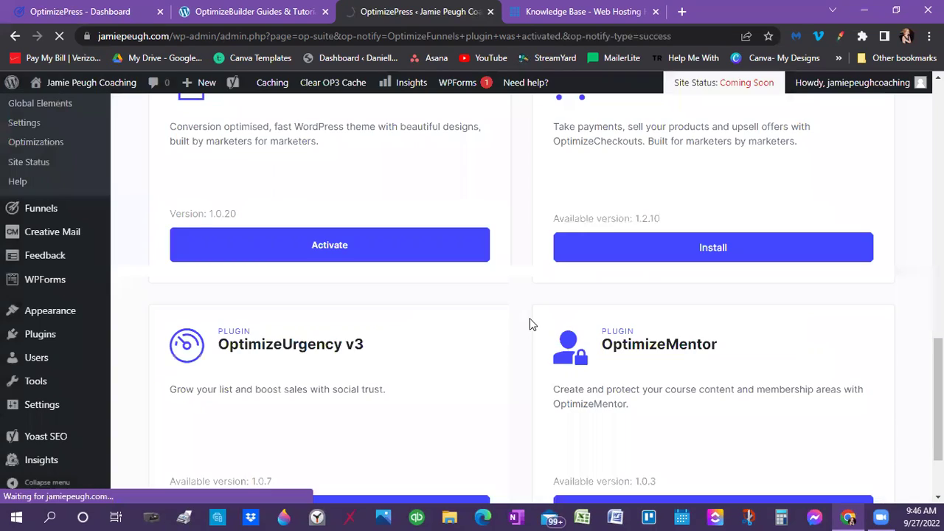
scroll(530, 325, up, 1)
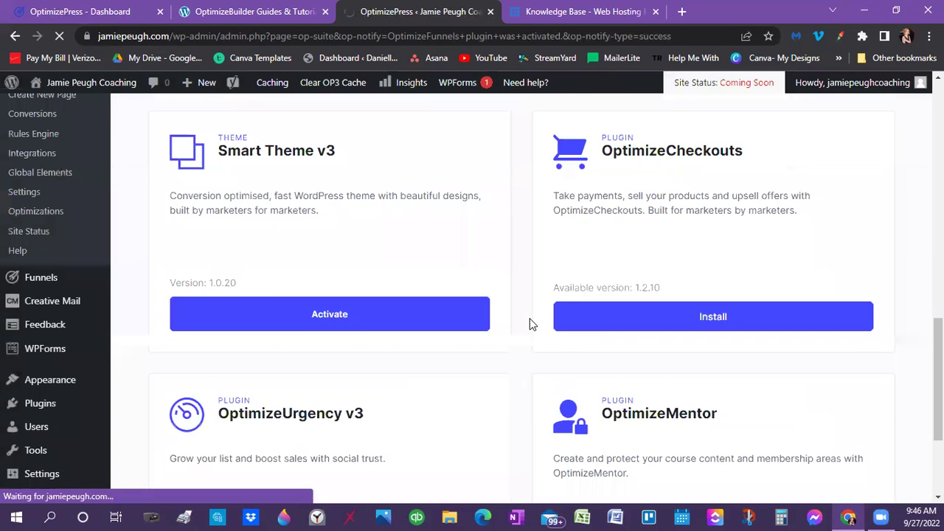
click(368, 322)
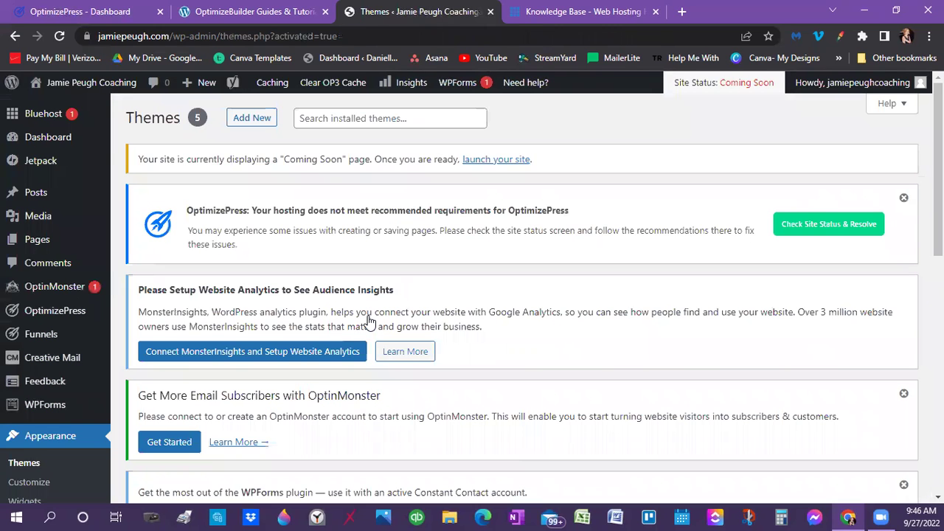
scroll(369, 322, down, 4)
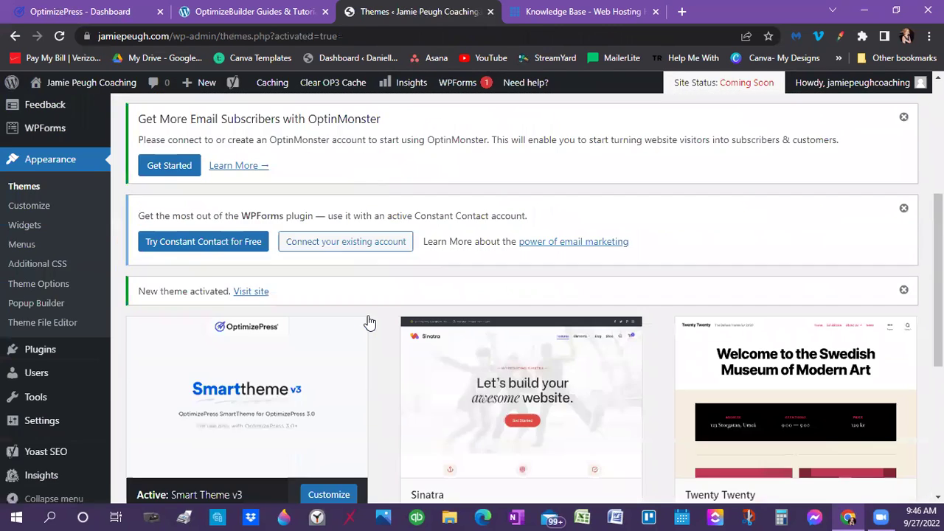
scroll(369, 322, down, 2)
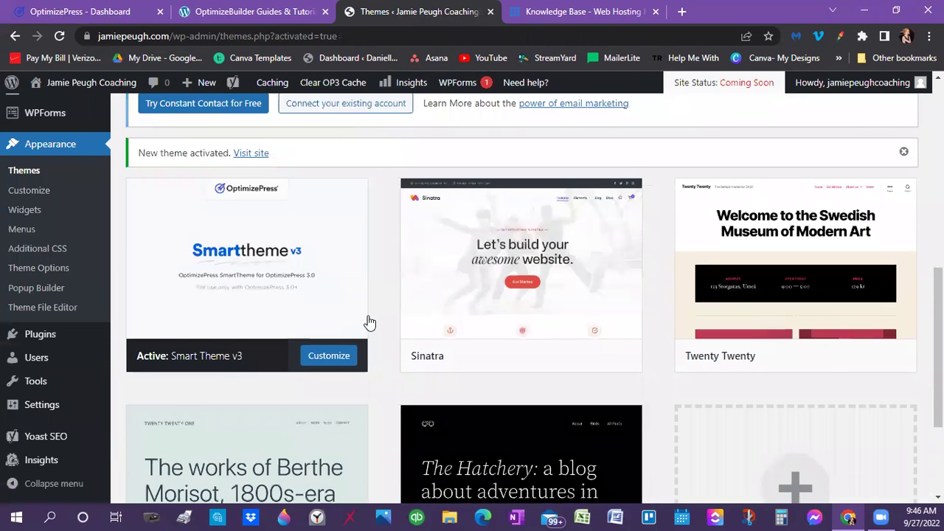
scroll(370, 322, down, 1)
scroll(369, 322, up, 2)
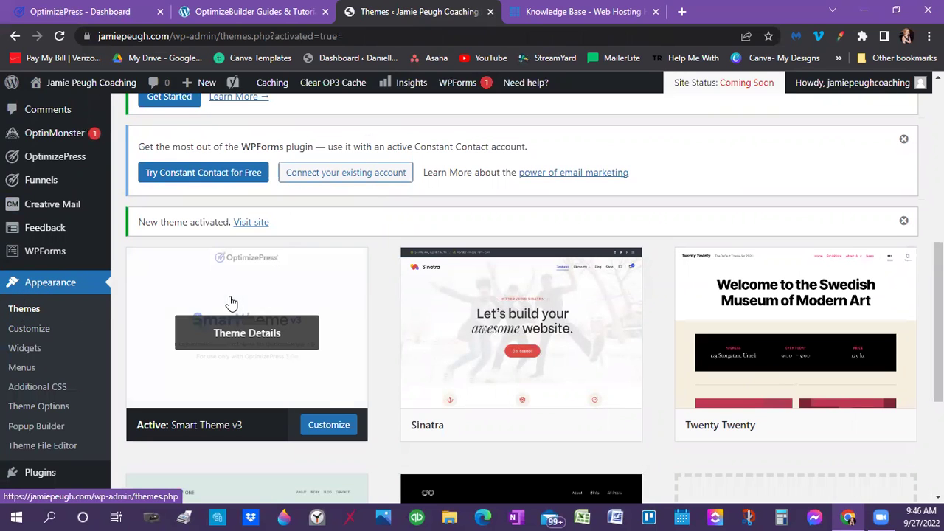
scroll(848, 308, down, 3)
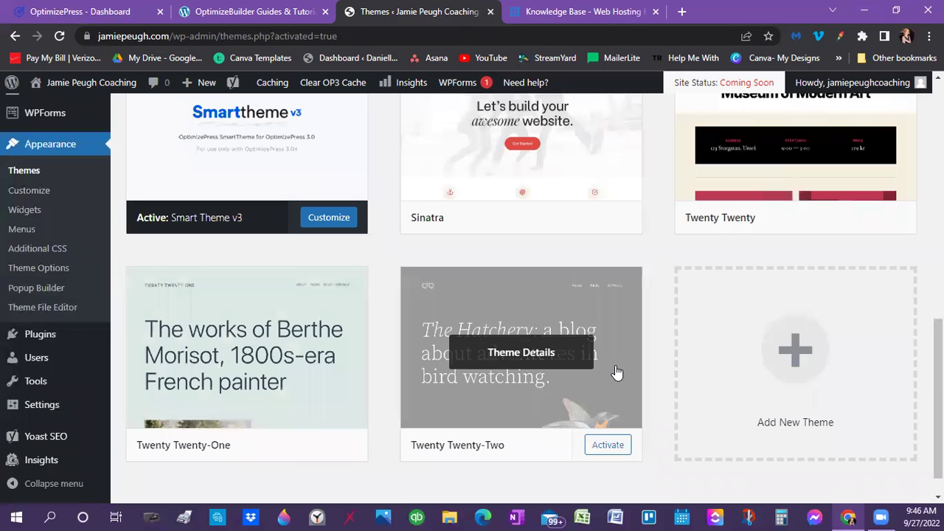
scroll(617, 373, up, 3)
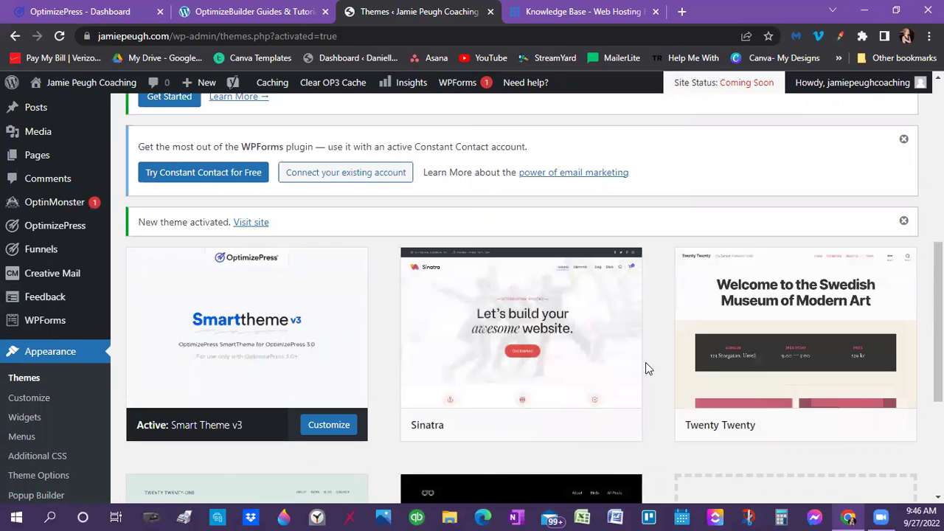
scroll(645, 362, down, 3)
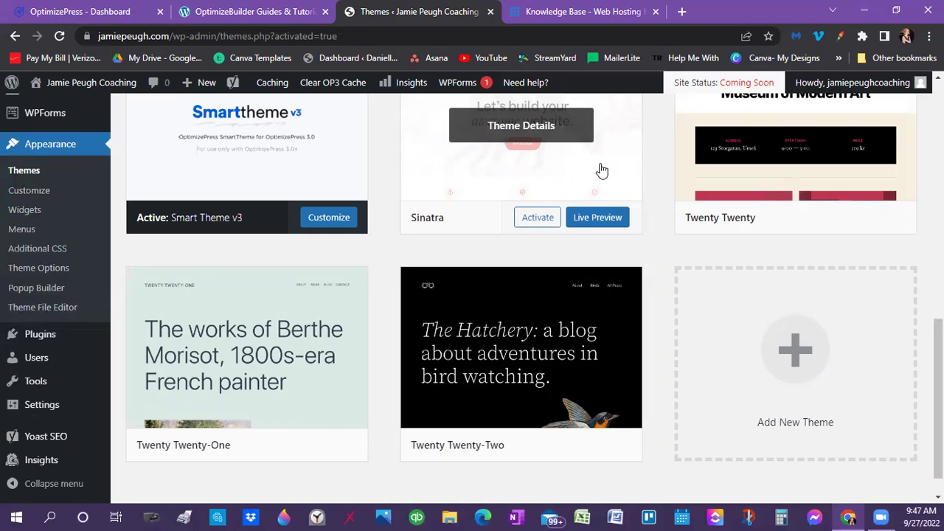
Delete the Sinatra and Twenty Twenty themes from their Theme Details panels
click(565, 153)
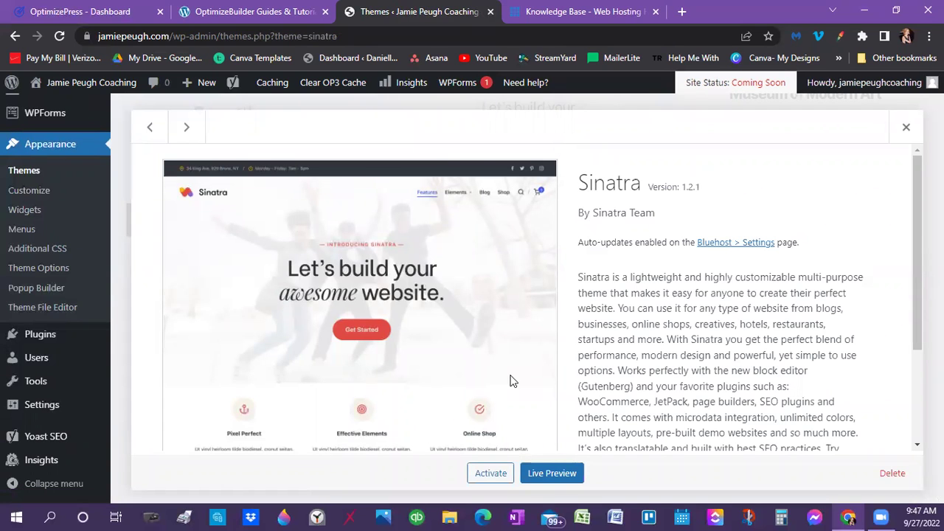
scroll(682, 346, down, 2)
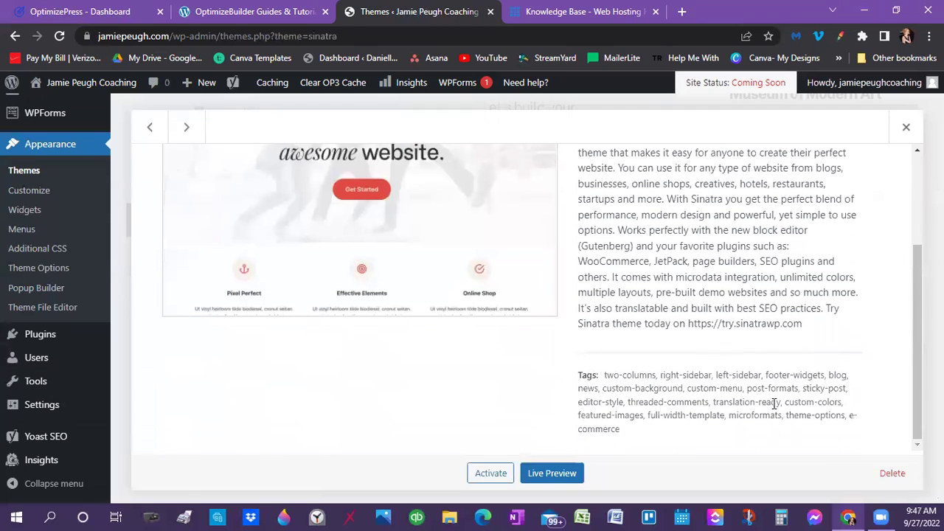
click(892, 474)
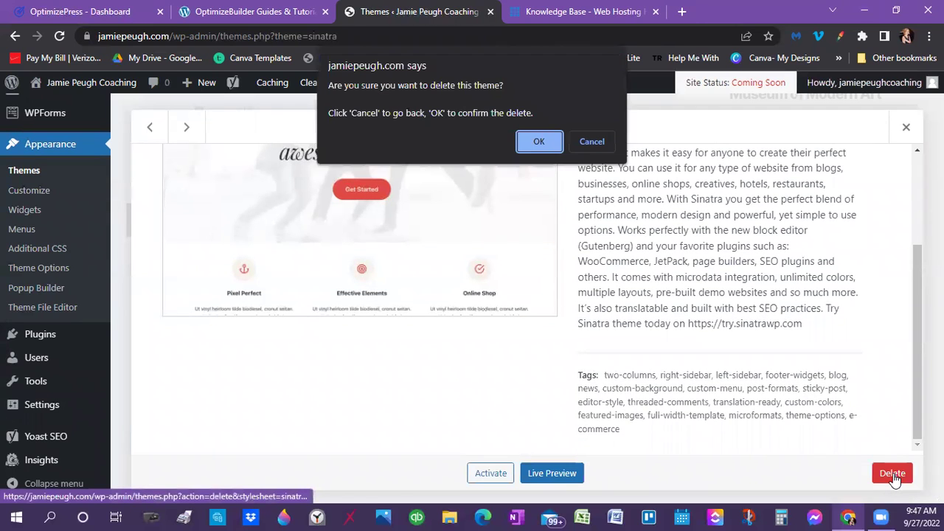
click(547, 144)
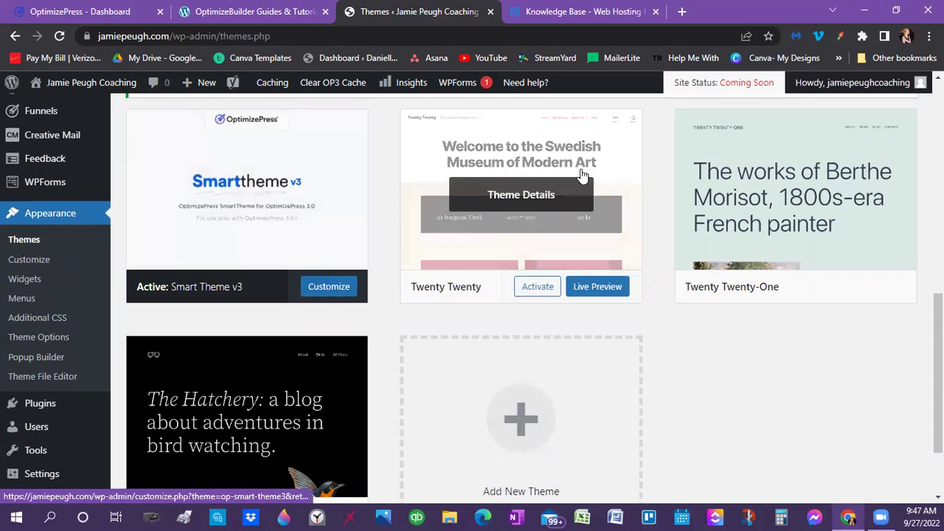
scroll(577, 184, up, 1)
click(549, 208)
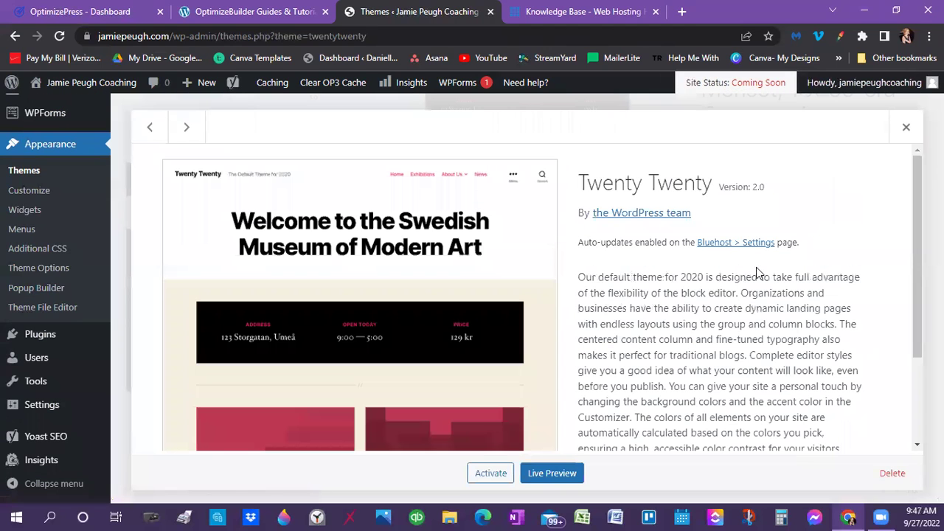
click(891, 472)
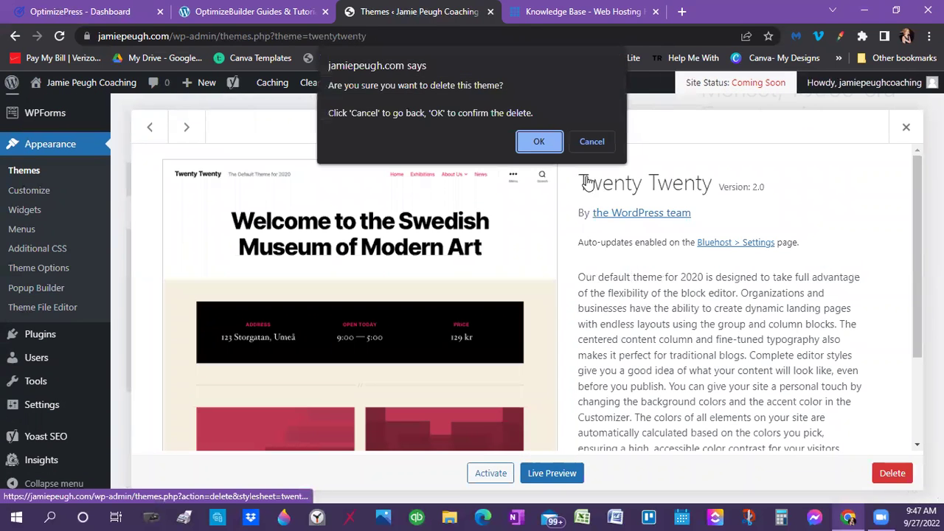
click(545, 142)
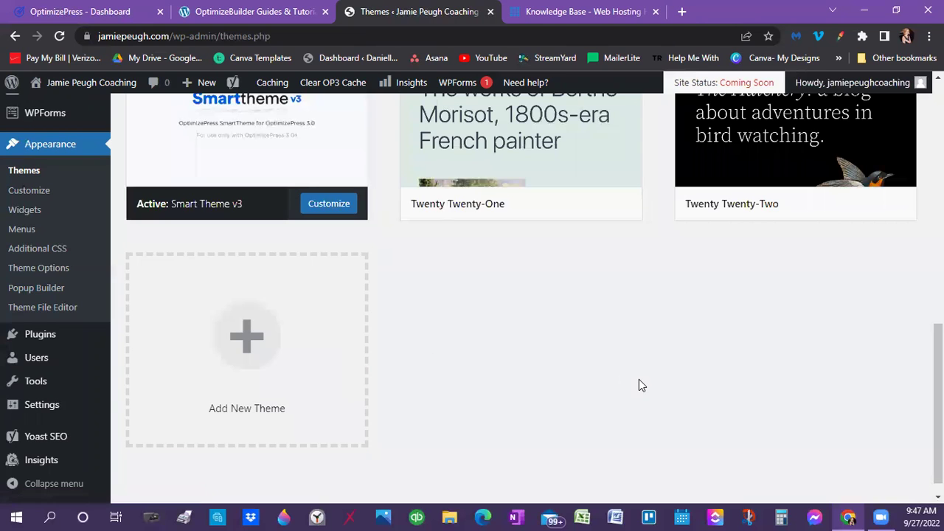
Delete the Twenty Twenty-One and Twenty Twenty-Two themes, leaving Smart Theme v3 alone
scroll(639, 382, up, 2)
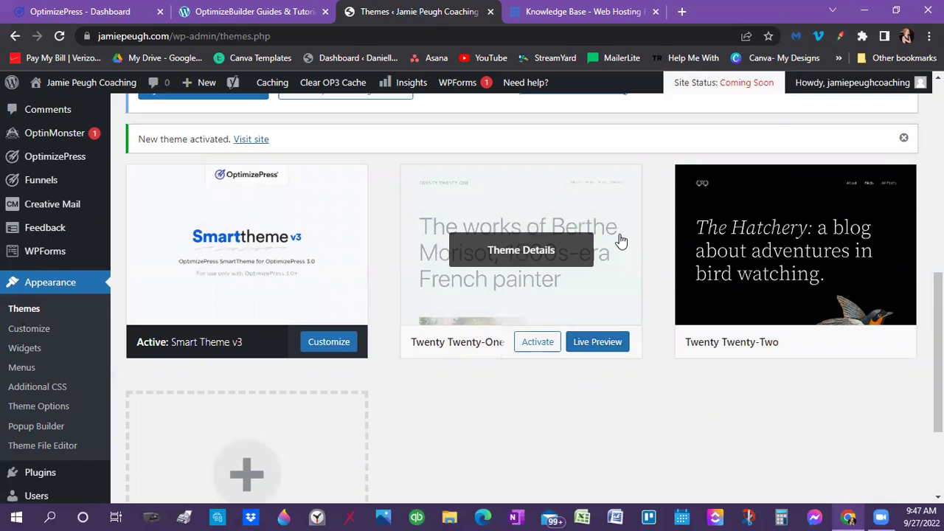
click(572, 192)
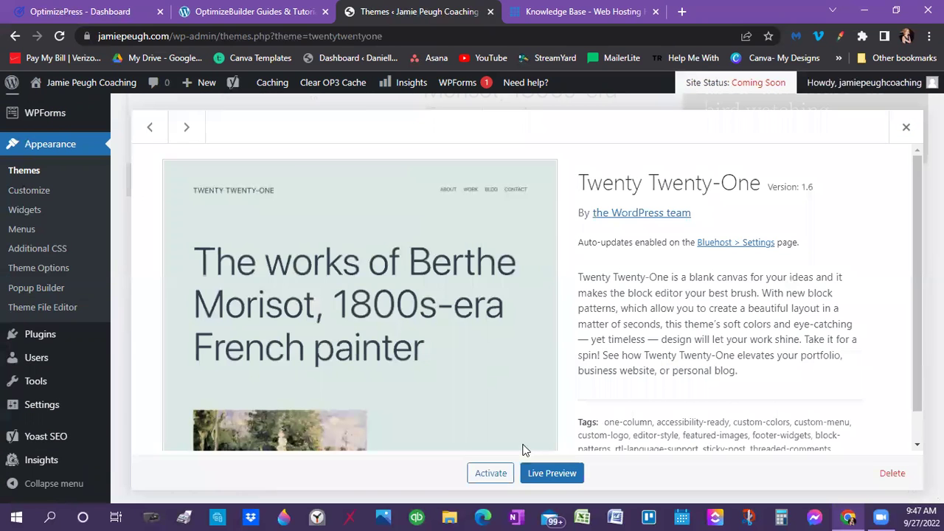
click(894, 474)
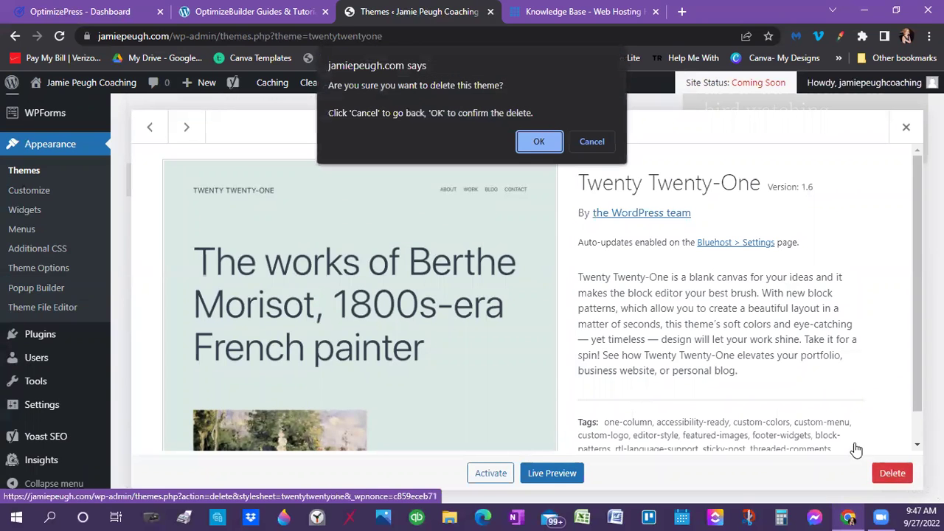
click(540, 142)
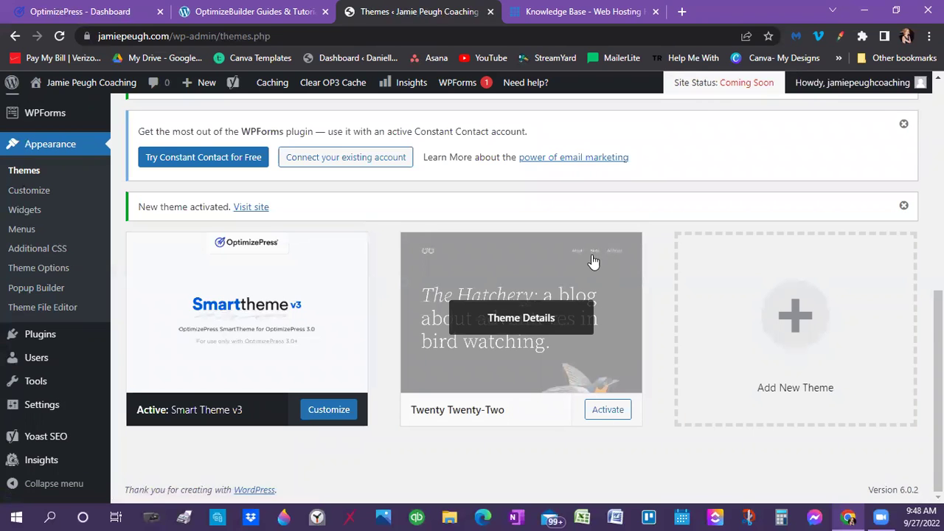
click(547, 262)
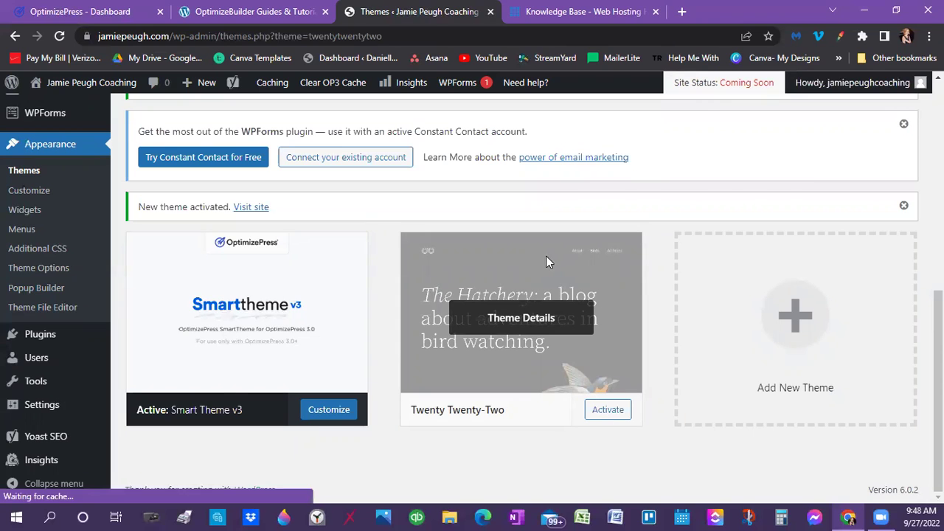
click(885, 481)
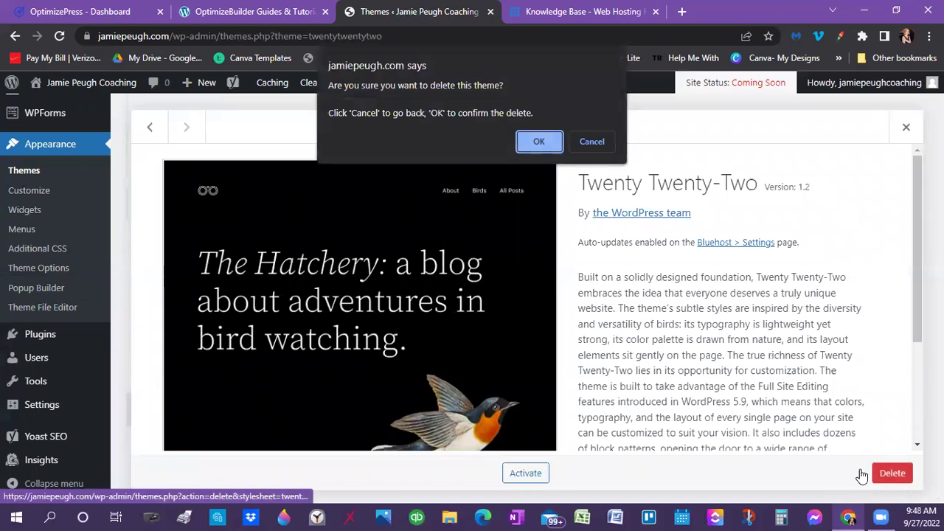
click(531, 145)
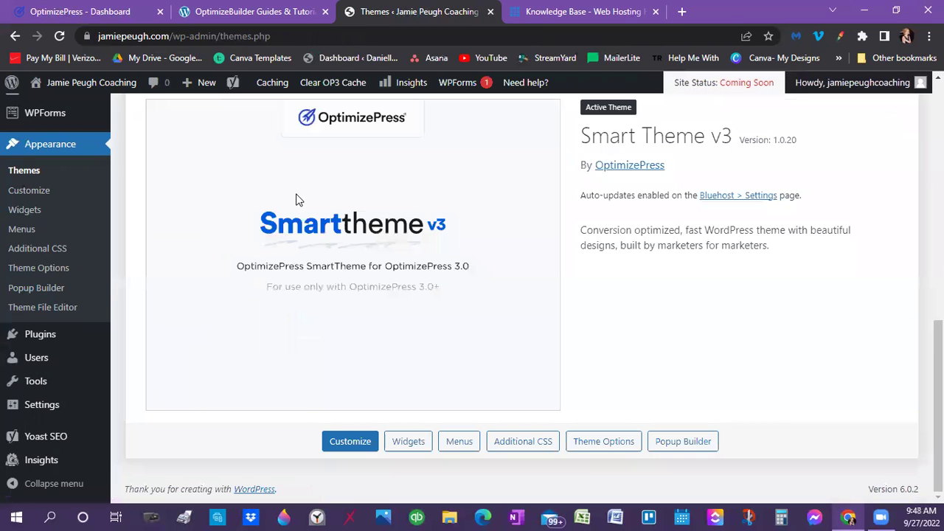
Go to OptimizePress > Dashboard and scroll to the OptimizeBuilder, OptimizeFunnels and Smart Theme v3 cards
scroll(726, 286, up, 3)
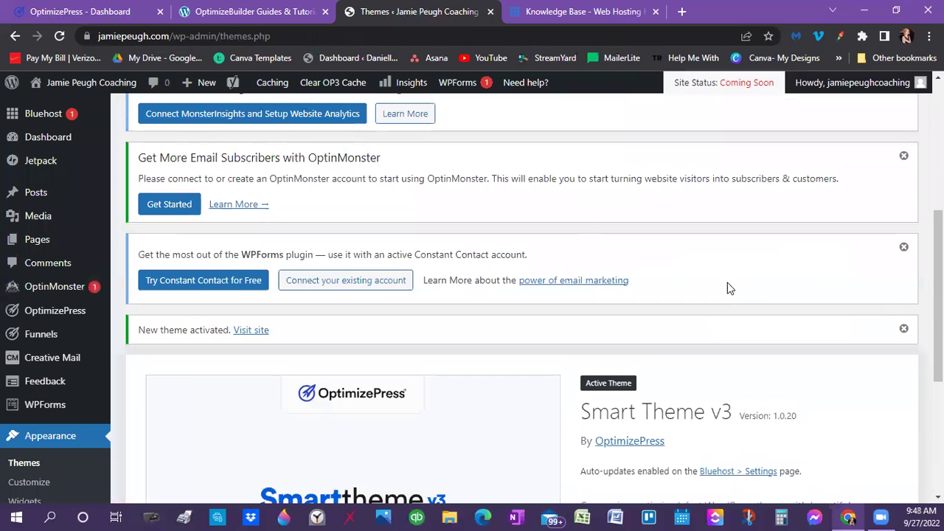
scroll(221, 221, up, 3)
scroll(81, 249, up, 1)
scroll(675, 291, down, 5)
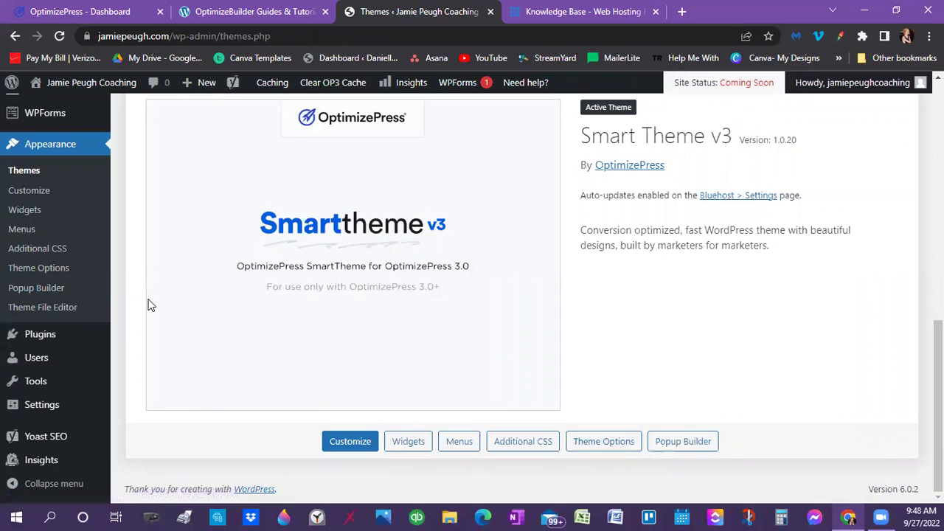
scroll(64, 248, up, 2)
scroll(63, 251, up, 1)
mouse_move(59, 225)
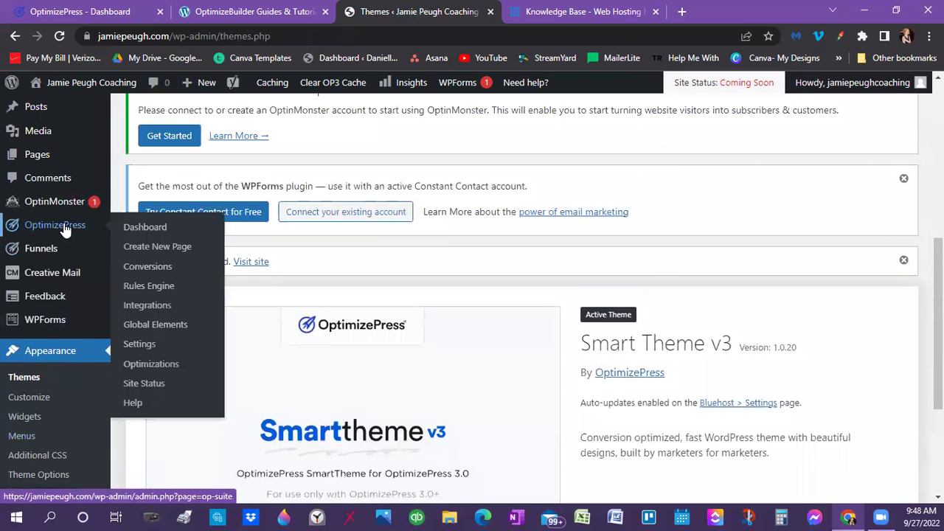
click(142, 222)
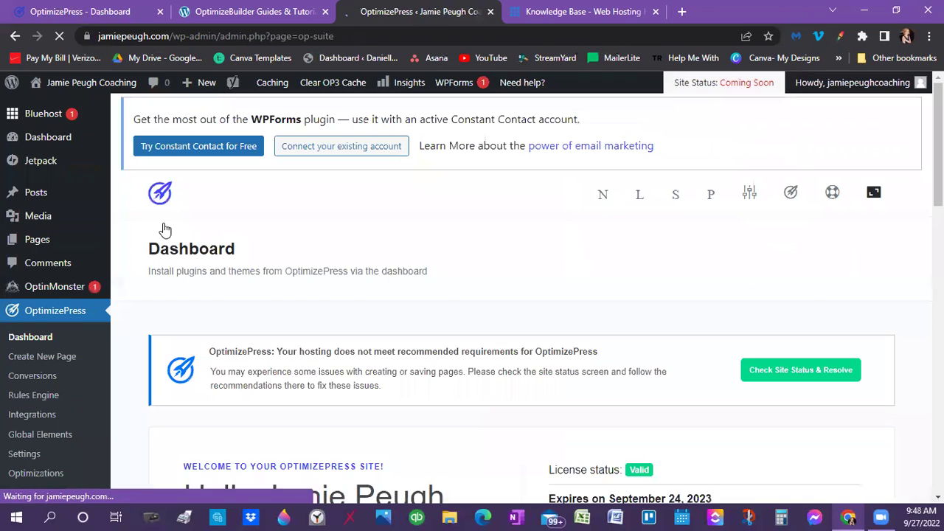
scroll(568, 320, down, 8)
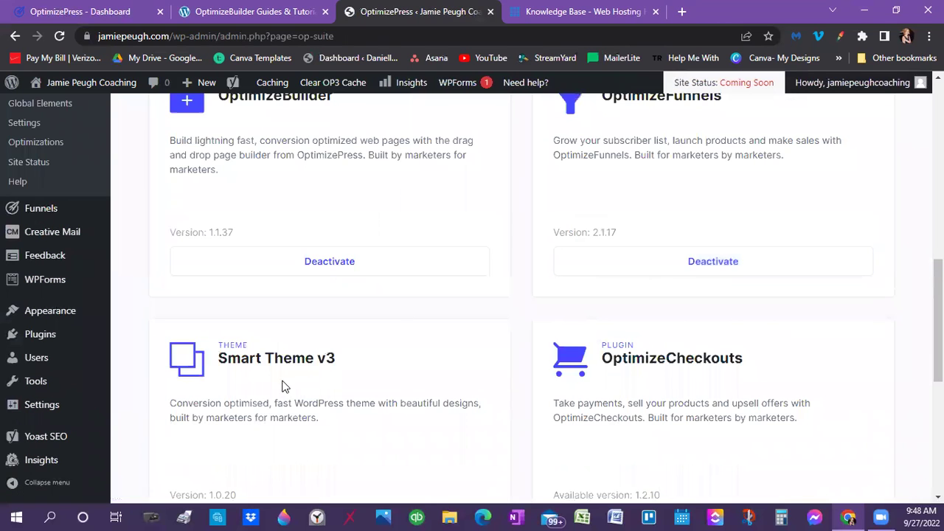
scroll(291, 369, down, 3)
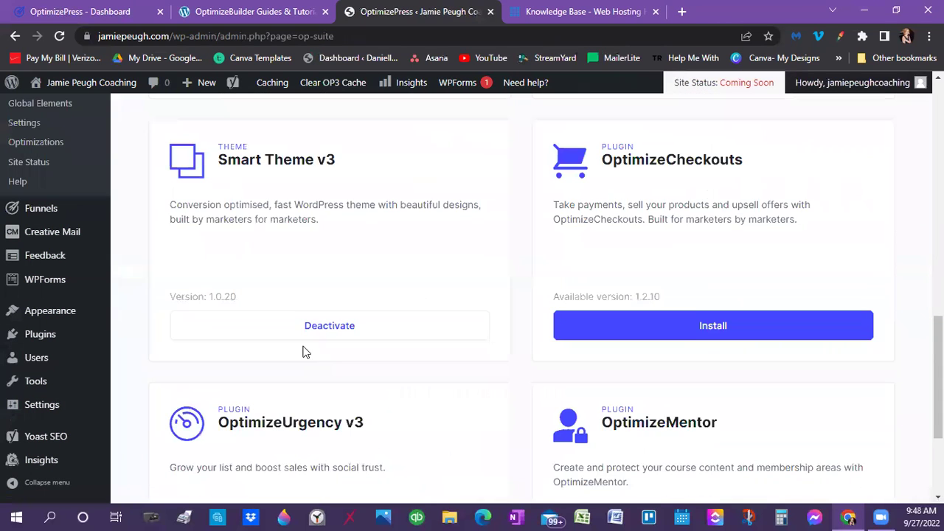
Install OptimizeCheckouts 1.2.10 from its dashboard card and activate it
click(708, 325)
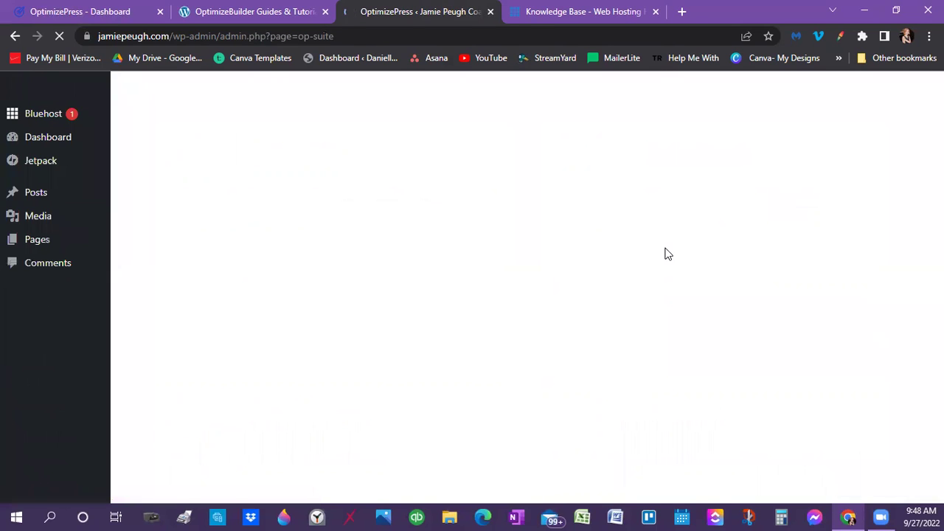
scroll(659, 253, down, 10)
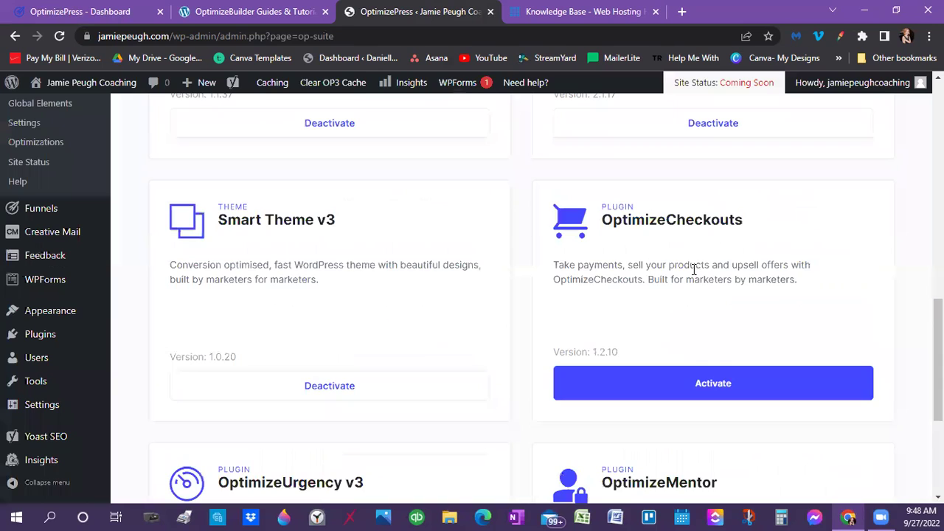
click(634, 387)
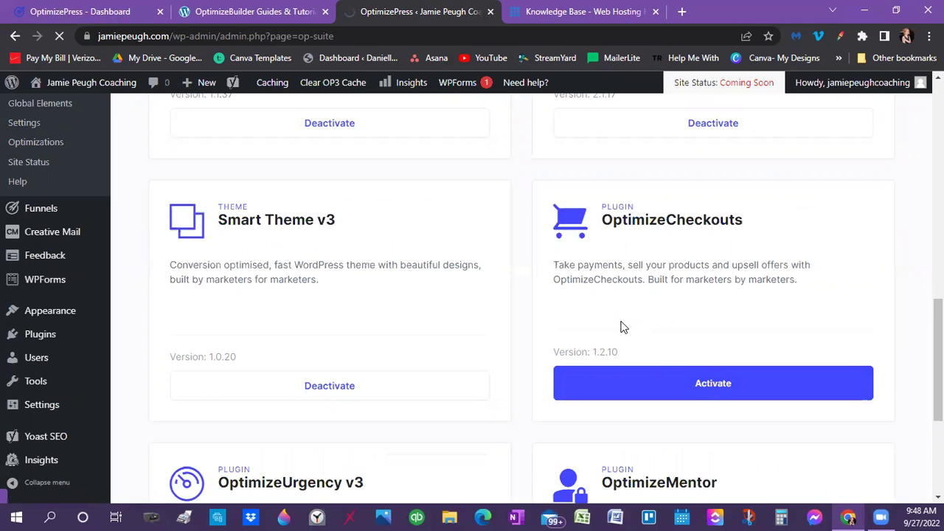
scroll(621, 327, down, 2)
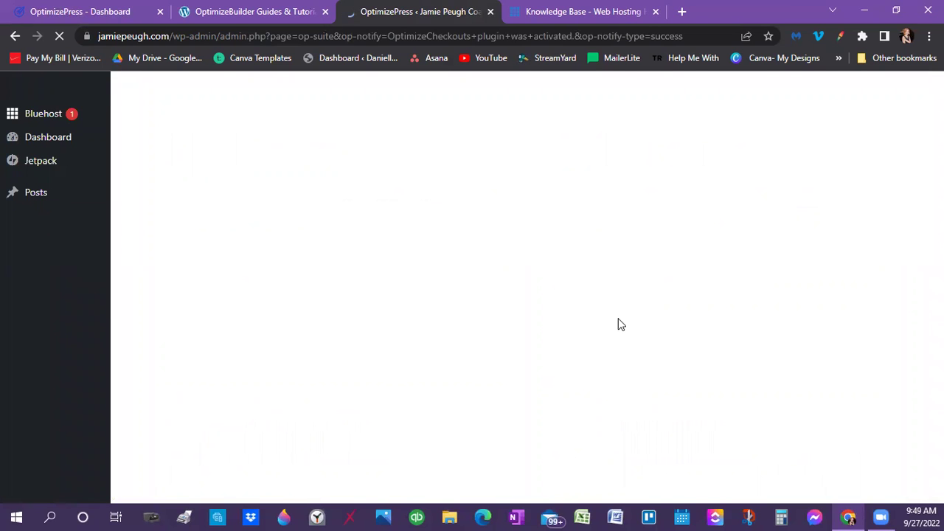
Install OptimizeUrgency v3 1.0.7 from its card on the OptimizePress dashboard
scroll(619, 325, down, 5)
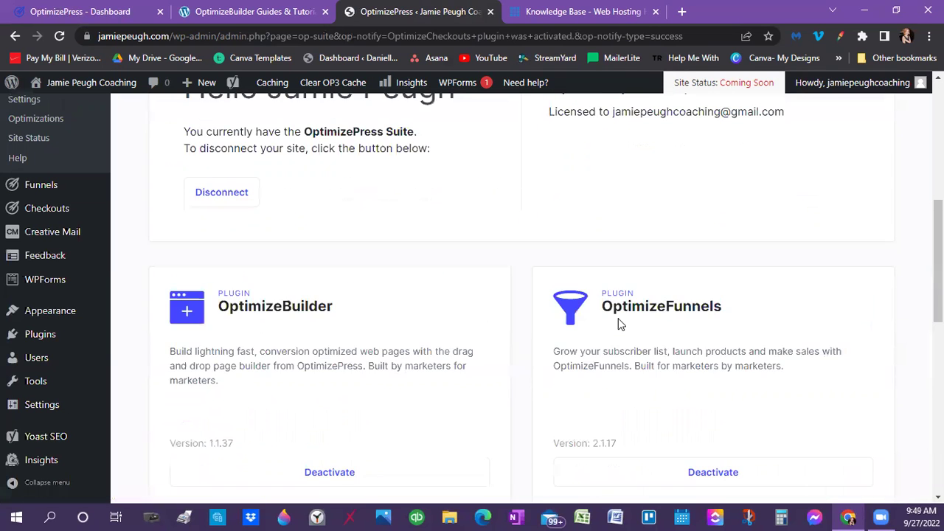
scroll(620, 324, down, 8)
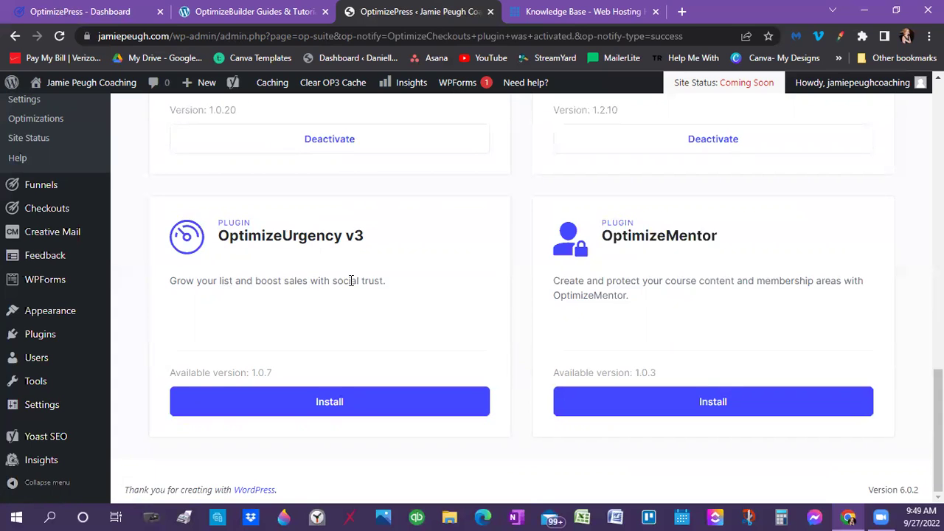
click(341, 402)
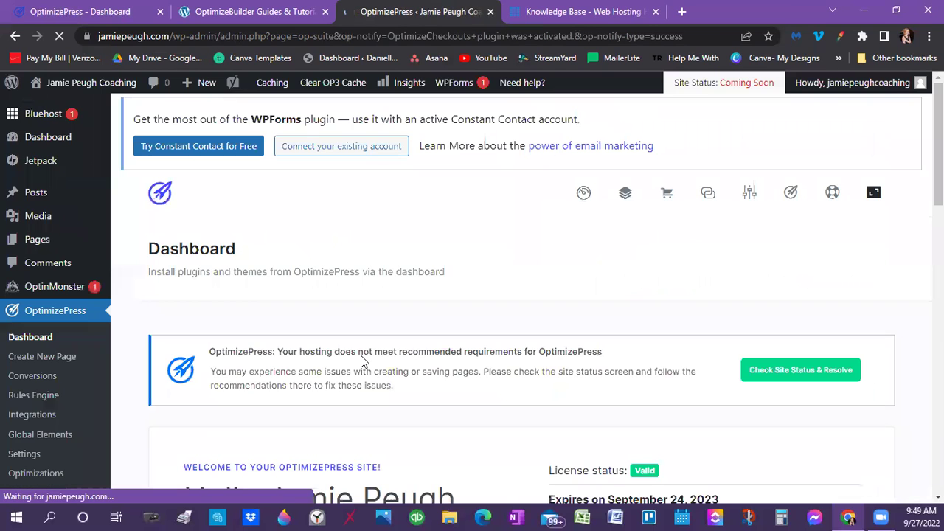
scroll(361, 356, down, 10)
scroll(360, 352, down, 5)
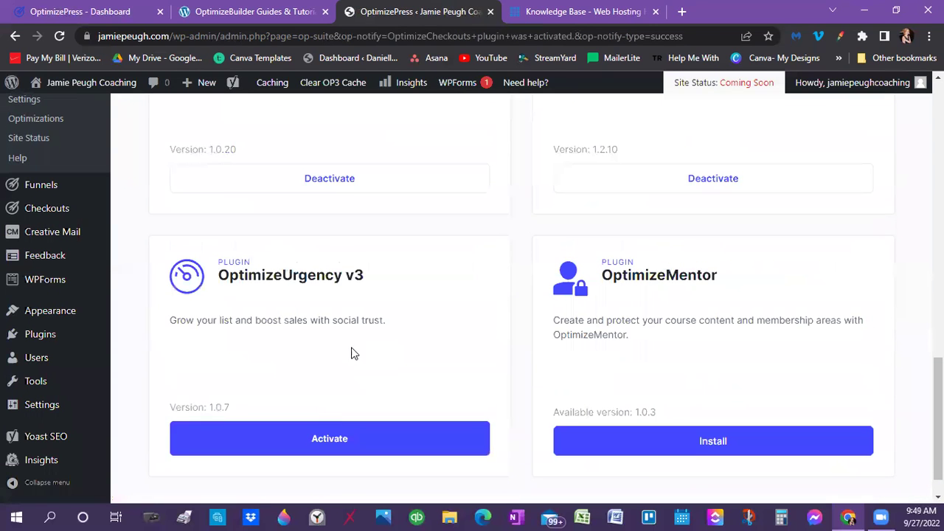
Activate OptimizeUrgency v3, which adds an Urgency menu to the admin sidebar
click(327, 438)
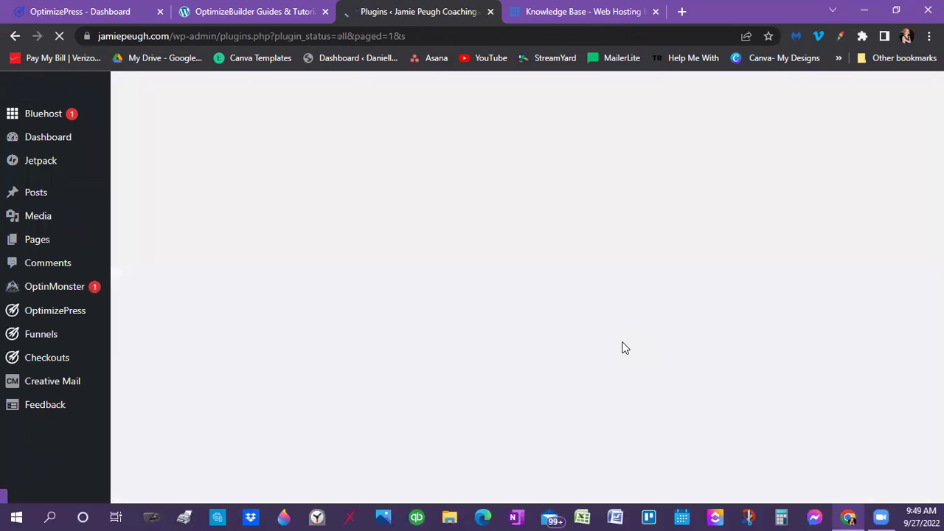
scroll(574, 347, down, 3)
scroll(571, 348, down, 3)
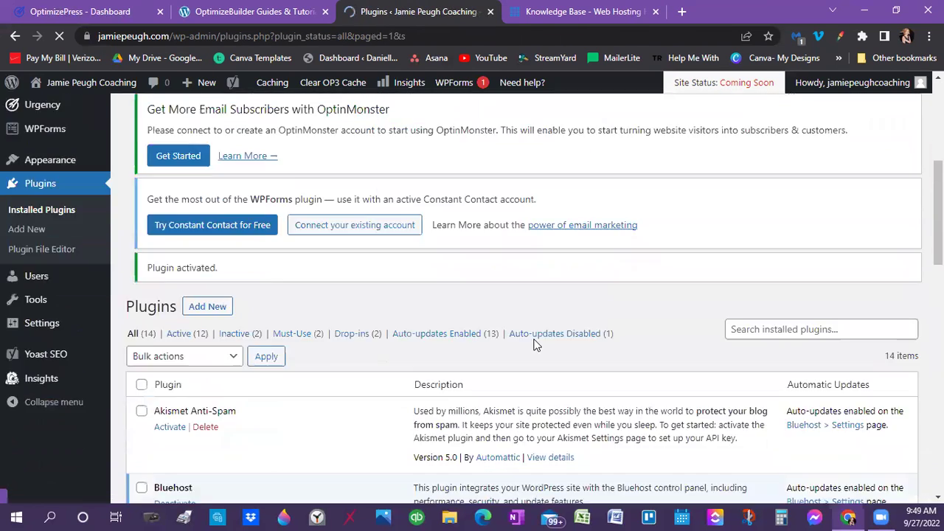
scroll(525, 333, up, 4)
scroll(498, 327, down, 3)
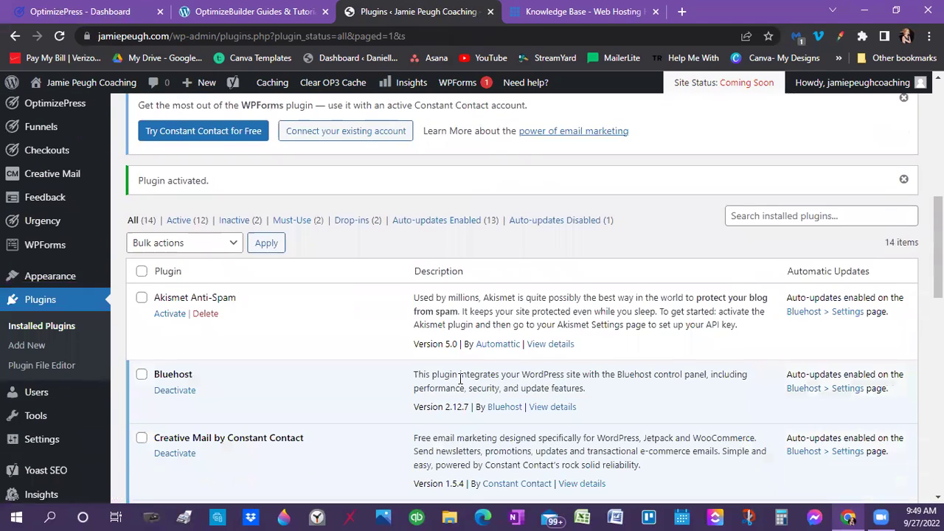
scroll(378, 418, down, 3)
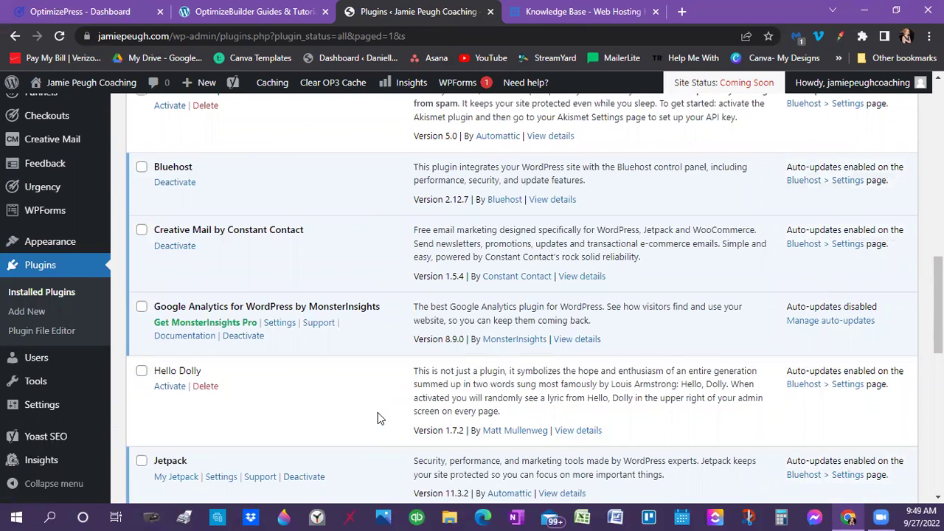
Review the Installed Plugins list, confirming 12 of 14 plugins are active
scroll(377, 418, down, 5)
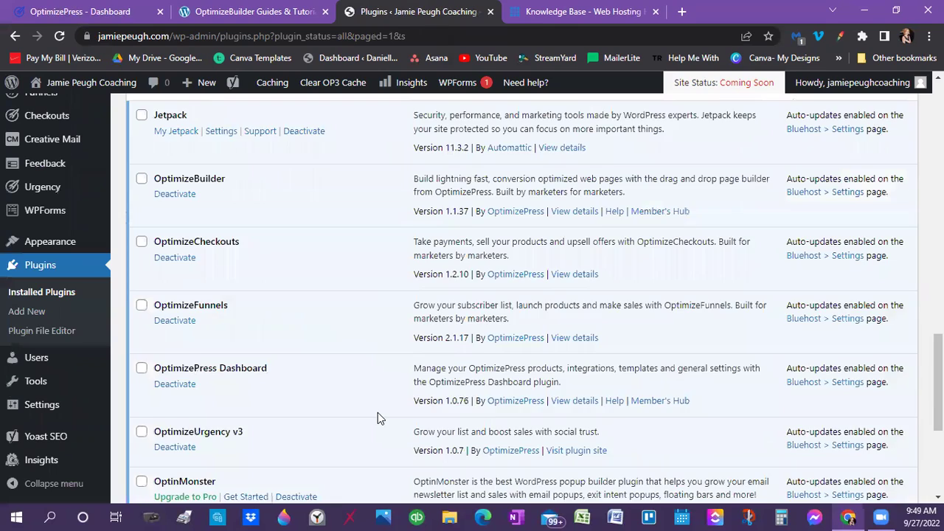
scroll(378, 419, down, 2)
scroll(376, 419, down, 2)
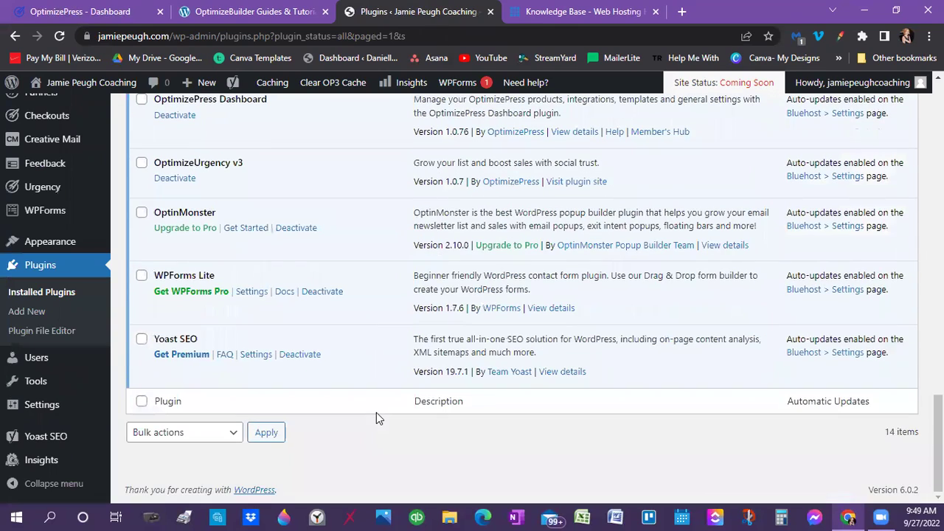
scroll(376, 418, up, 5)
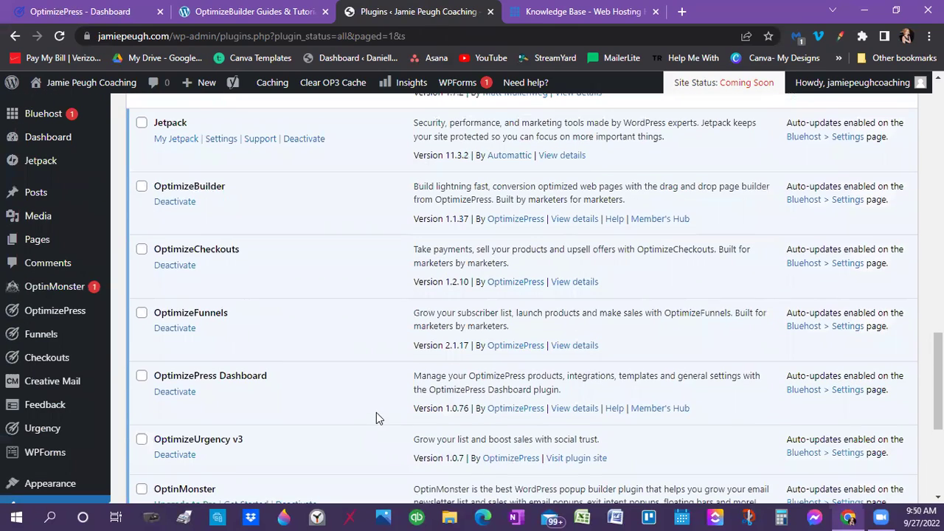
scroll(312, 390, up, 1)
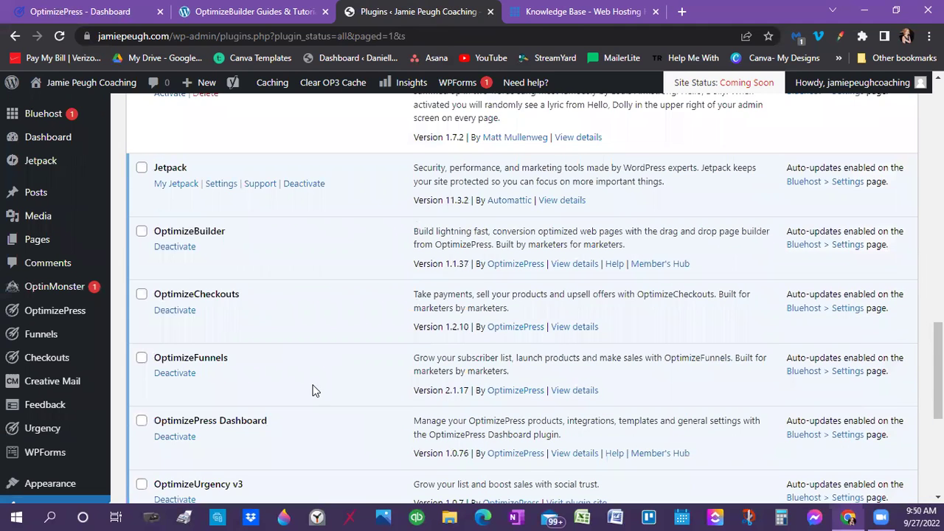
scroll(311, 390, up, 4)
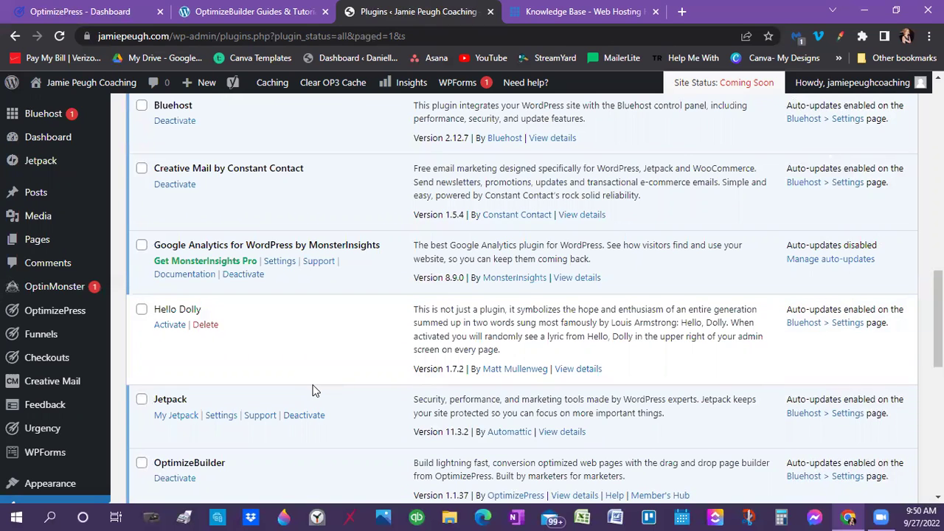
scroll(311, 391, up, 4)
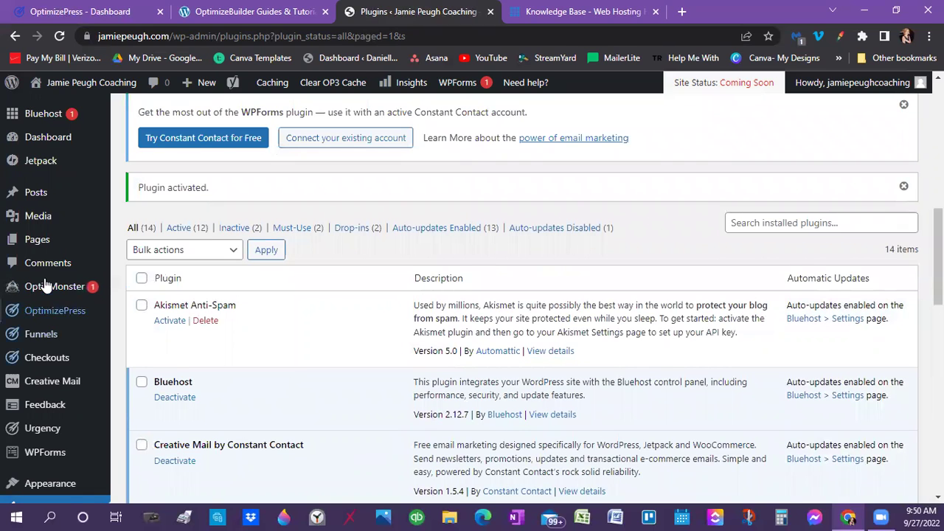
scroll(41, 288, up, 2)
Go through the main WordPress Dashboard to the OptimizePress dashboard and its OptimizeMentor card
click(46, 145)
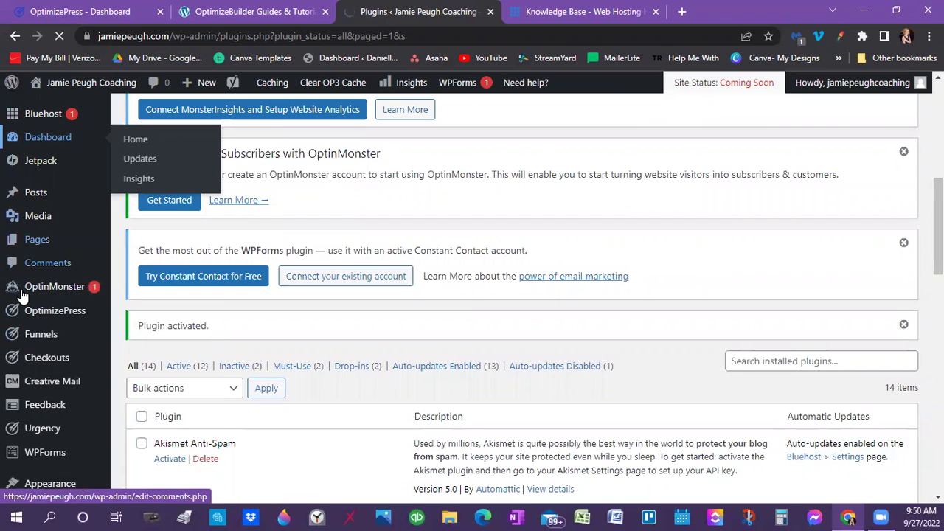
scroll(44, 295, up, 4)
scroll(74, 310, down, 2)
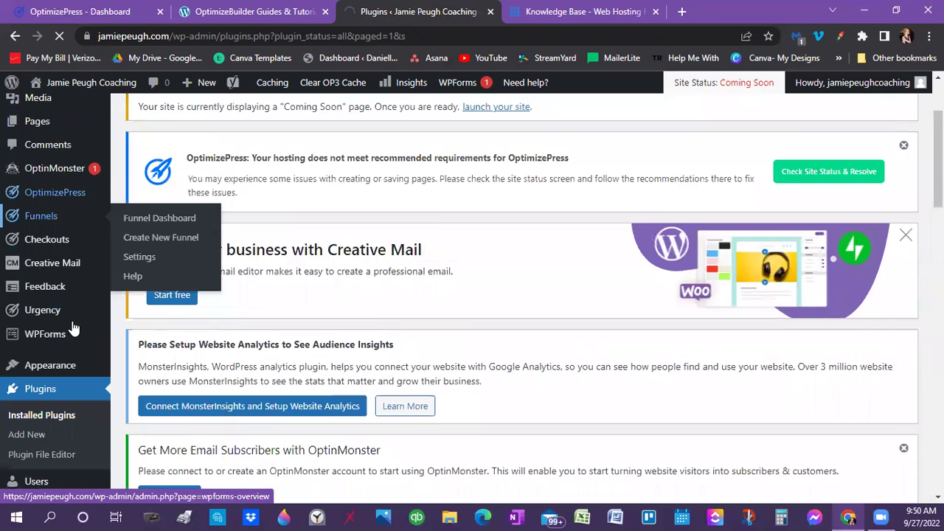
scroll(72, 251, up, 3)
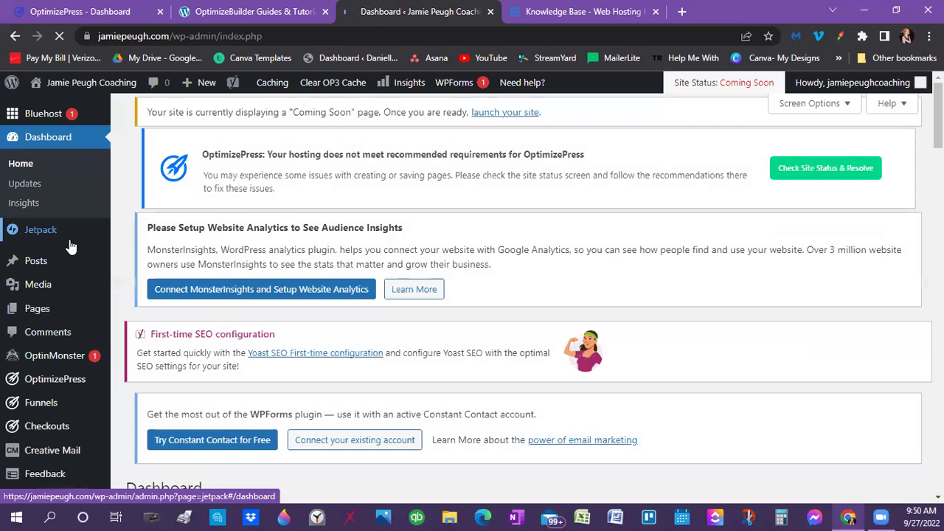
click(79, 373)
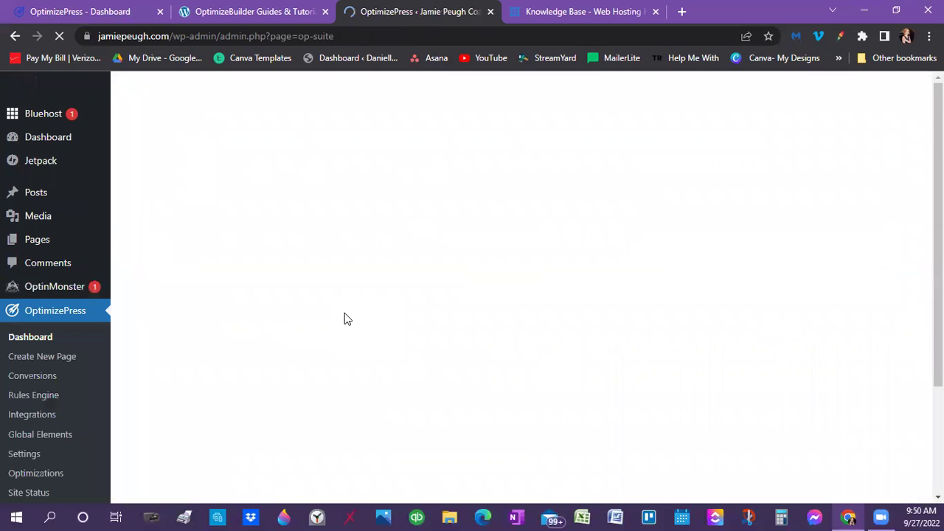
scroll(345, 313, down, 10)
scroll(344, 312, down, 4)
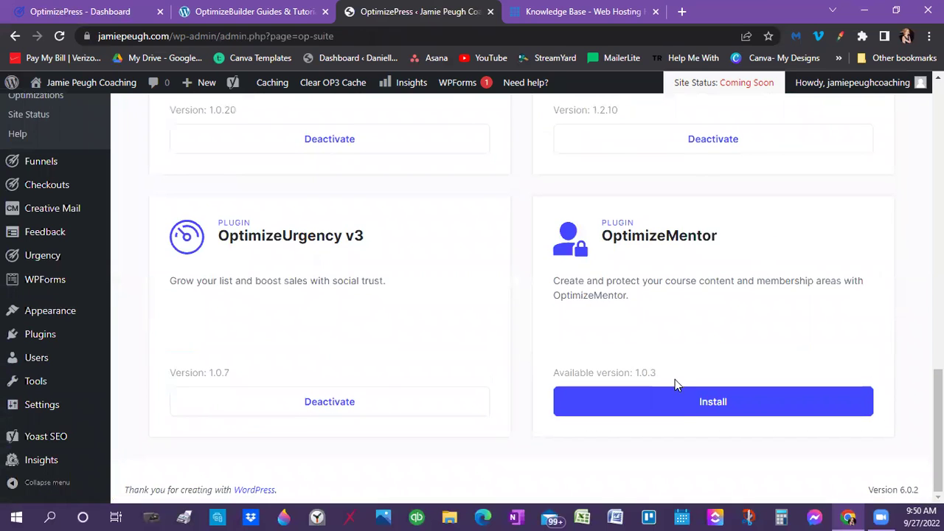
Install and activate OptimizeMentor 1.0.3, then check that every OptimizePress plugin shows active
click(678, 410)
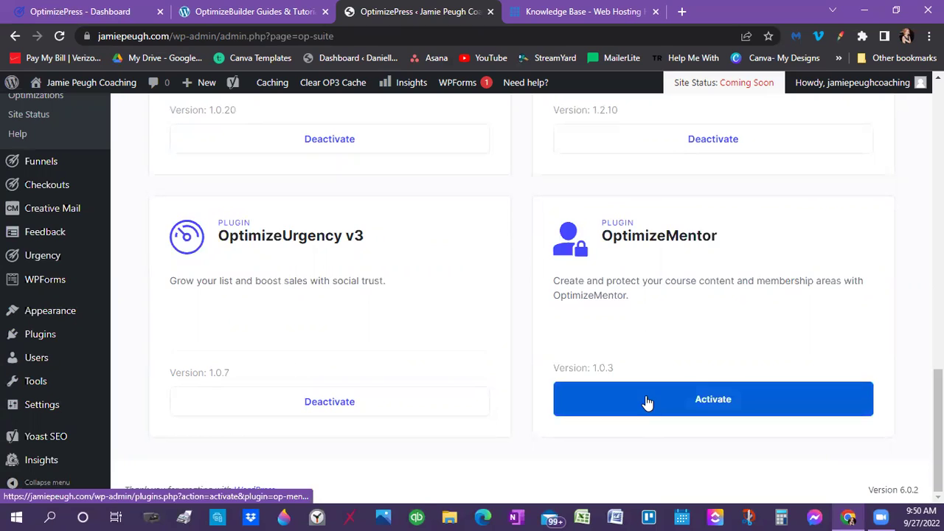
click(647, 402)
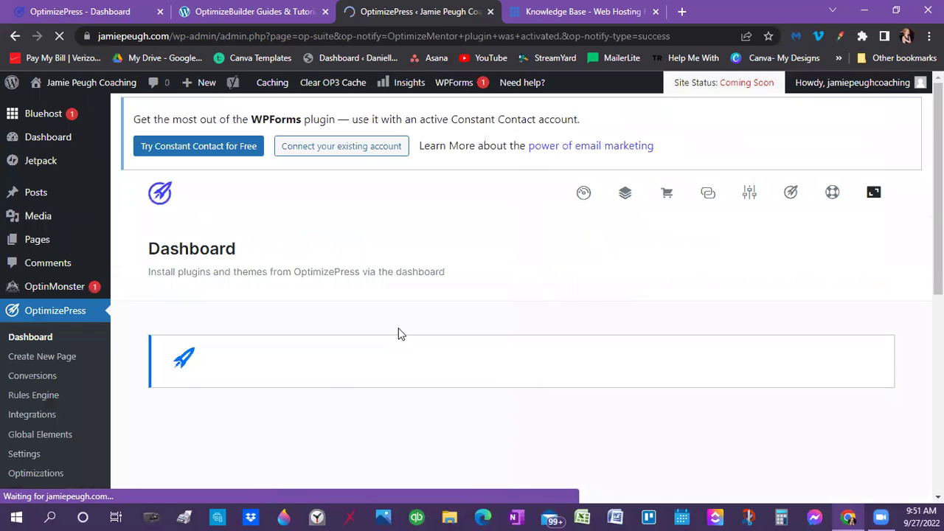
scroll(398, 334, down, 5)
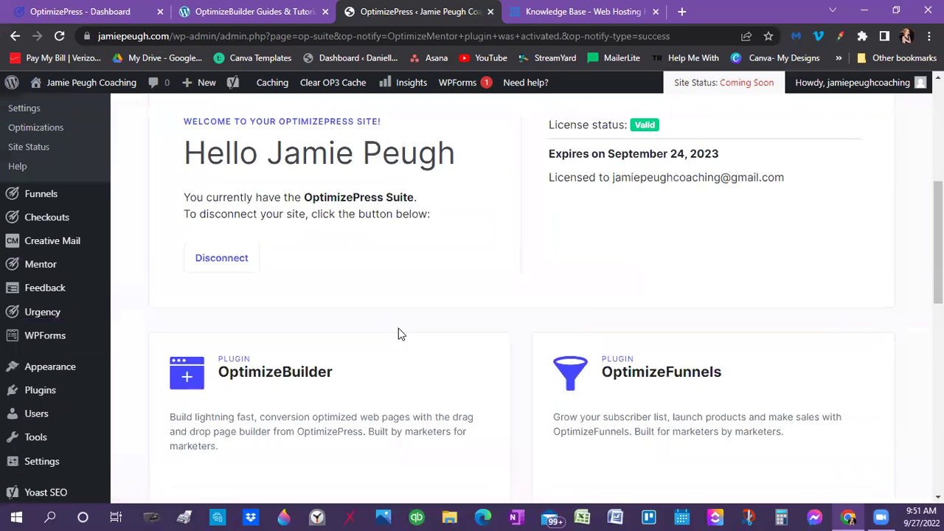
scroll(398, 335, down, 10)
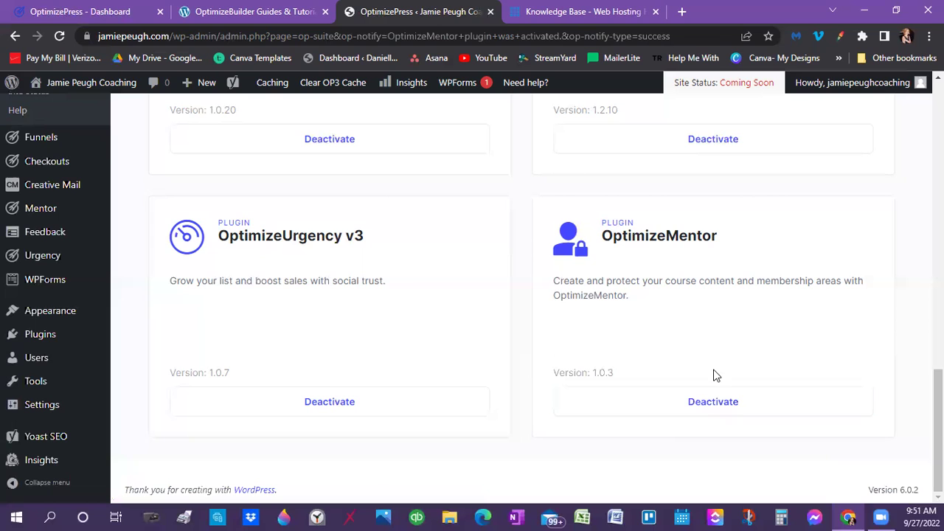
scroll(546, 233, up, 1)
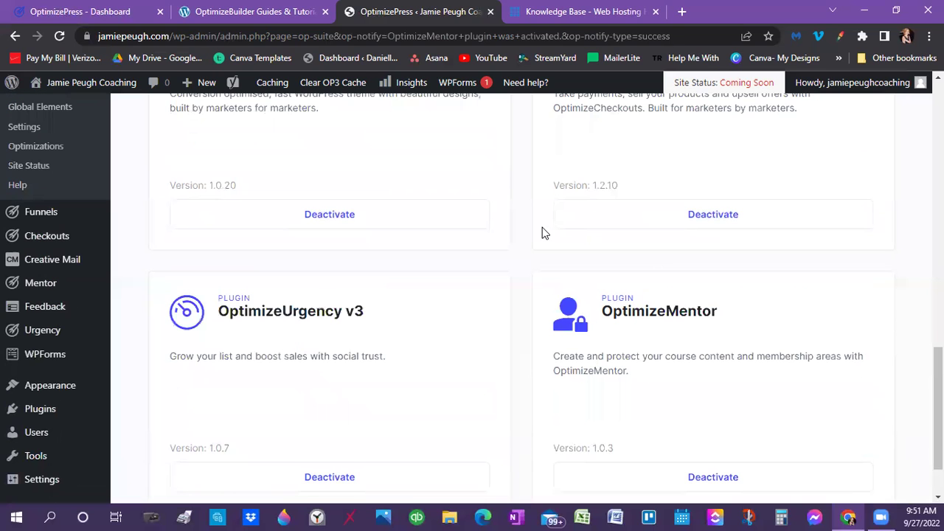
scroll(542, 233, up, 5)
scroll(541, 233, up, 5)
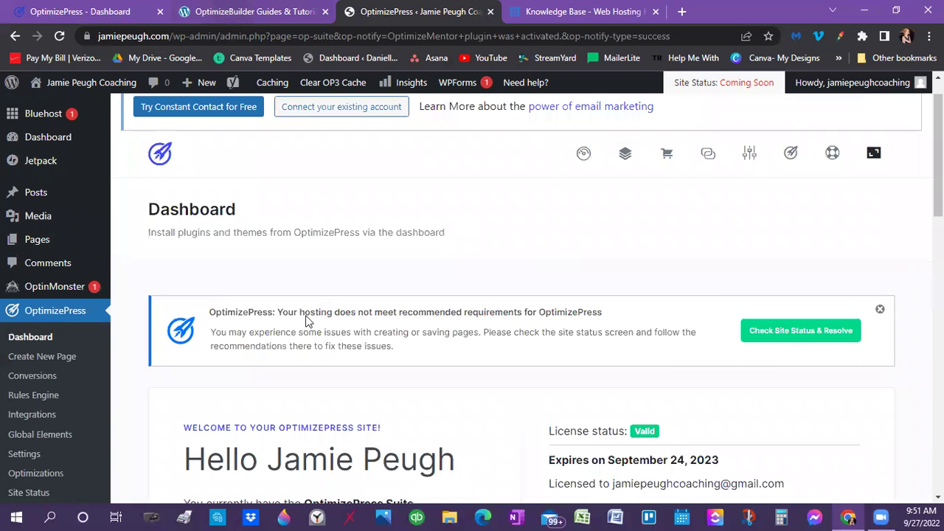
Browse the OptimizeBuilder guides tab, then switch to the Bluehost Knowledge Base tab and close it
click(231, 13)
scroll(319, 323, down, 6)
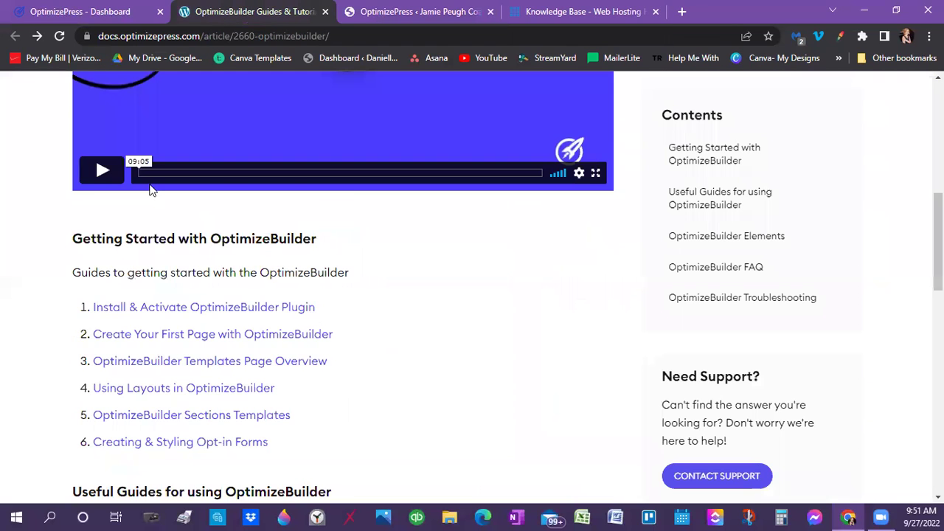
scroll(150, 185, down, 2)
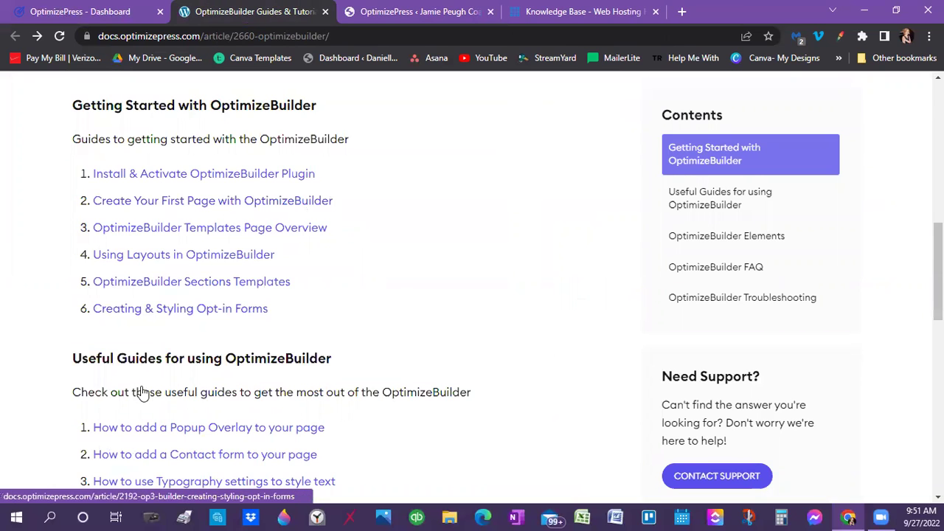
scroll(143, 392, down, 3)
scroll(147, 391, down, 3)
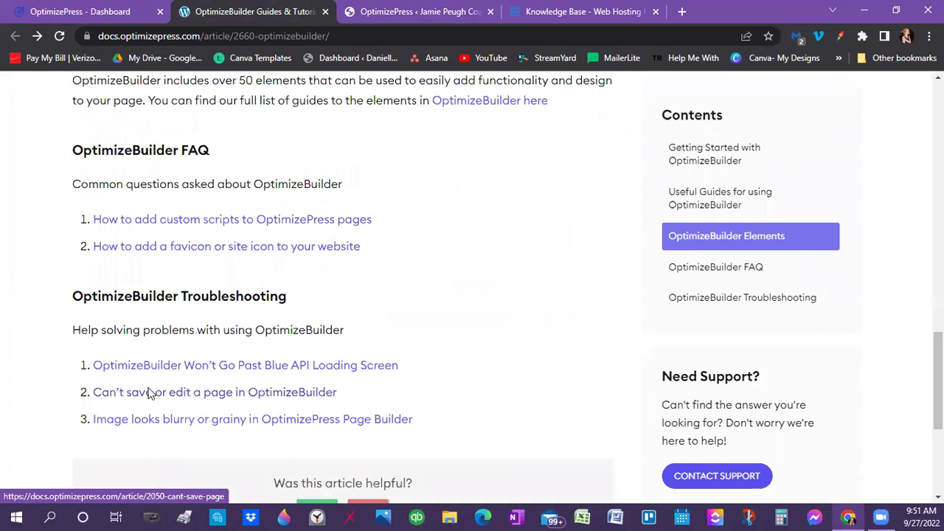
scroll(147, 390, down, 2)
scroll(188, 301, up, 6)
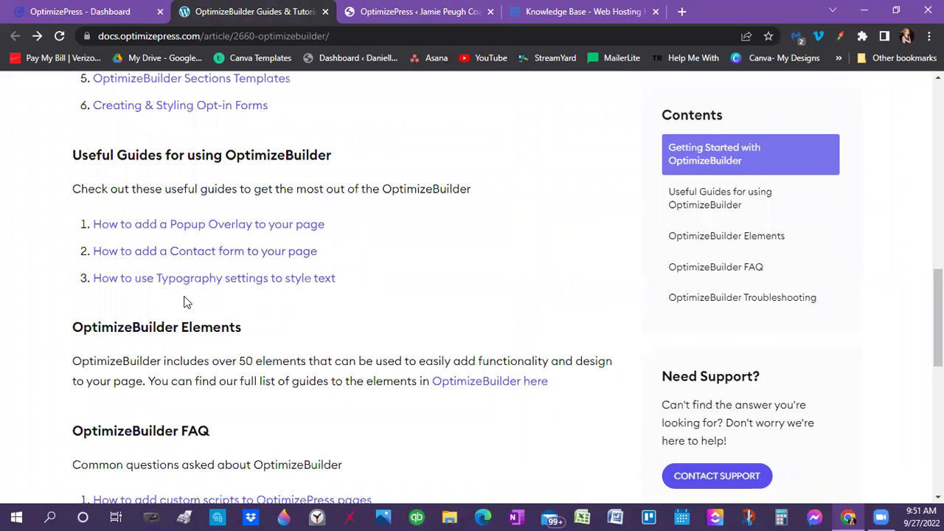
scroll(187, 302, up, 10)
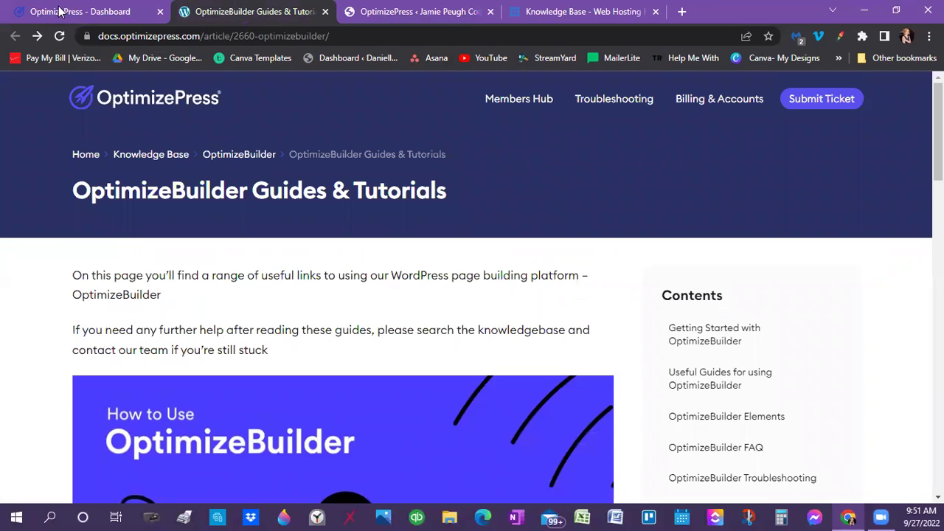
click(504, 12)
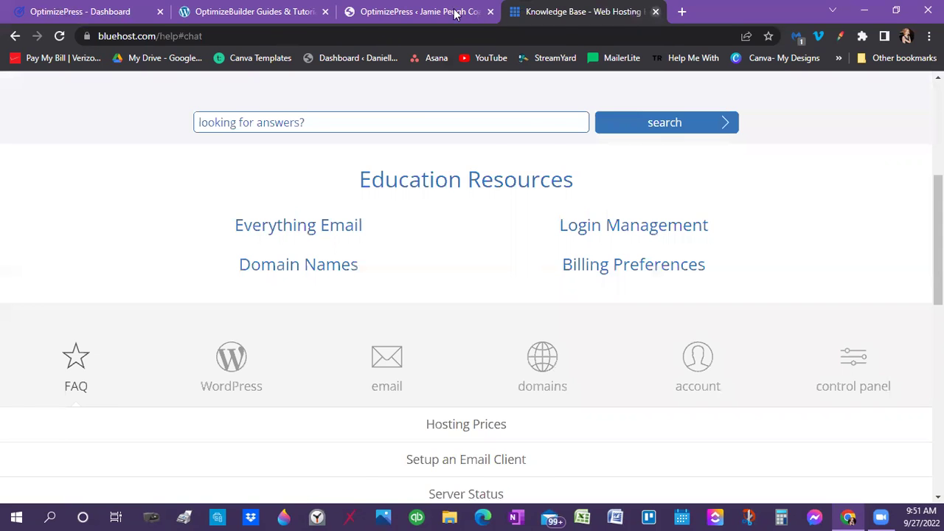
key(ctrl+w)
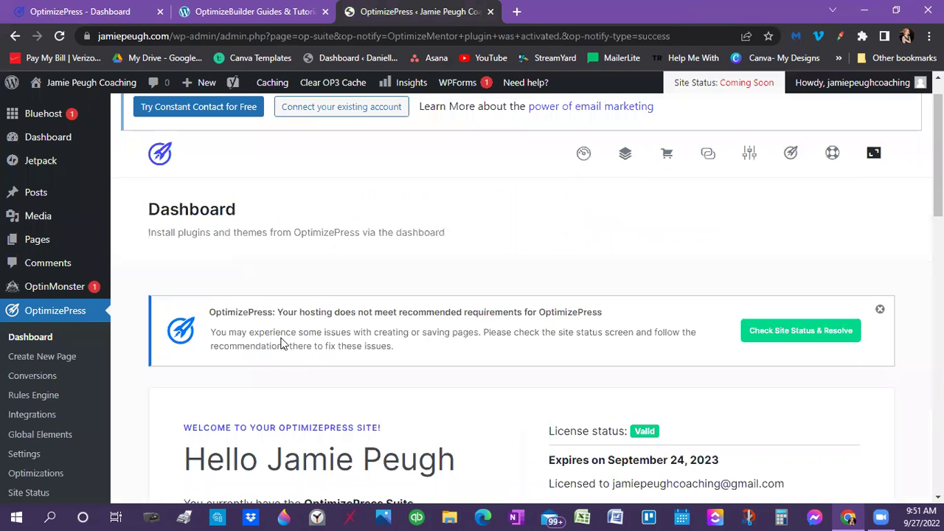
scroll(278, 340, down, 3)
scroll(274, 333, up, 4)
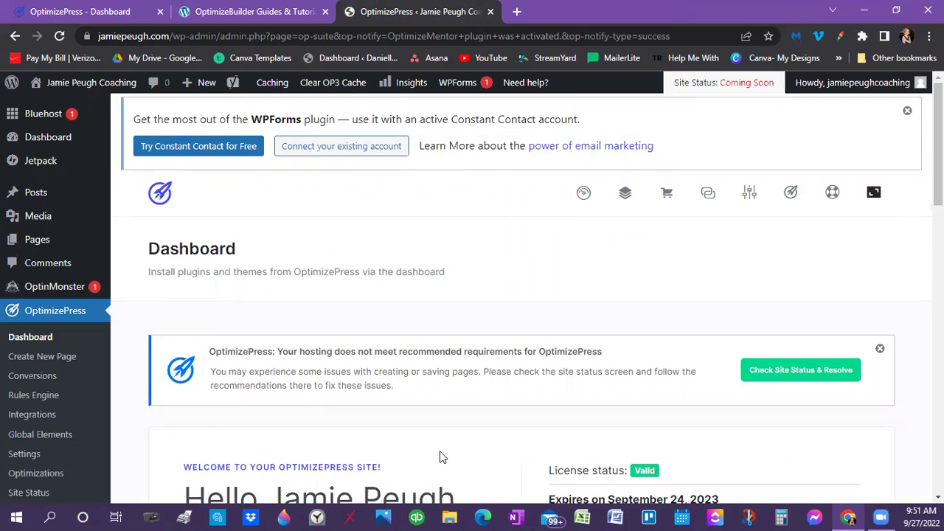
scroll(440, 457, down, 1)
scroll(175, 177, up, 1)
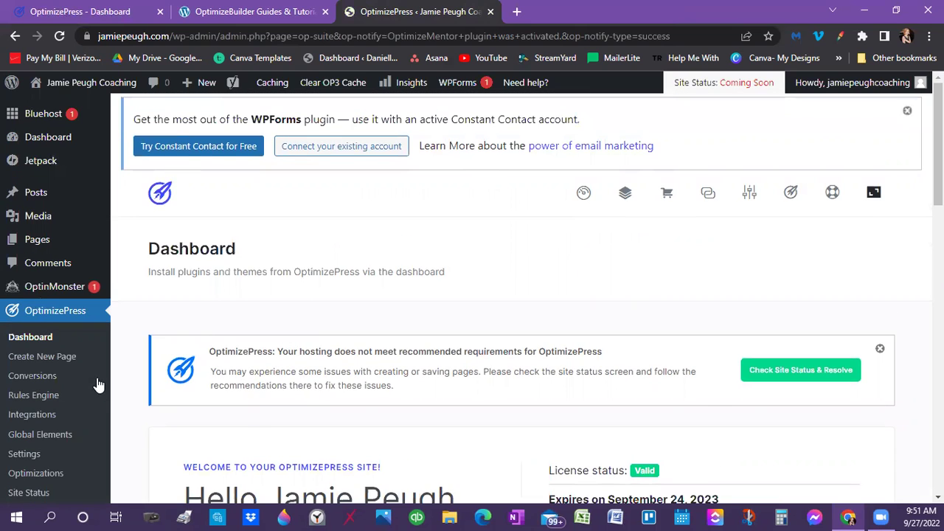
scroll(98, 385, down, 2)
scroll(66, 243, up, 1)
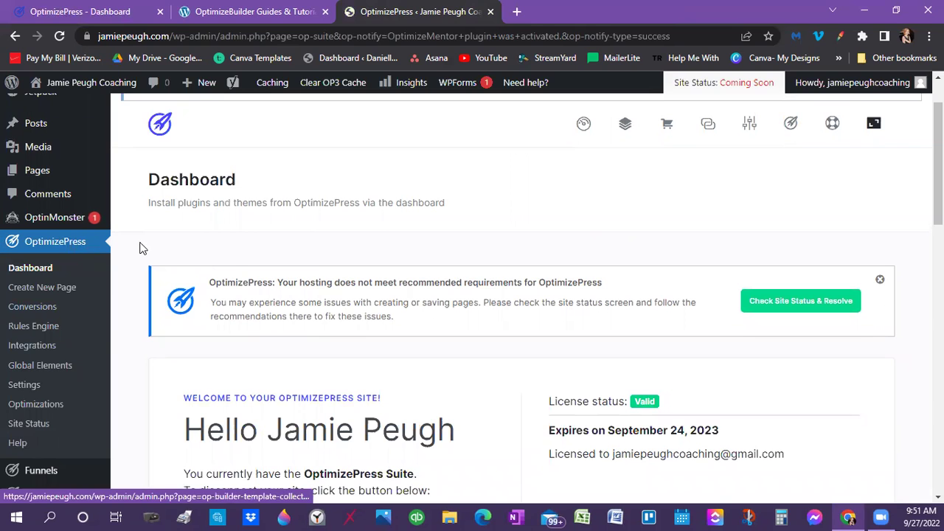
scroll(177, 253, down, 3)
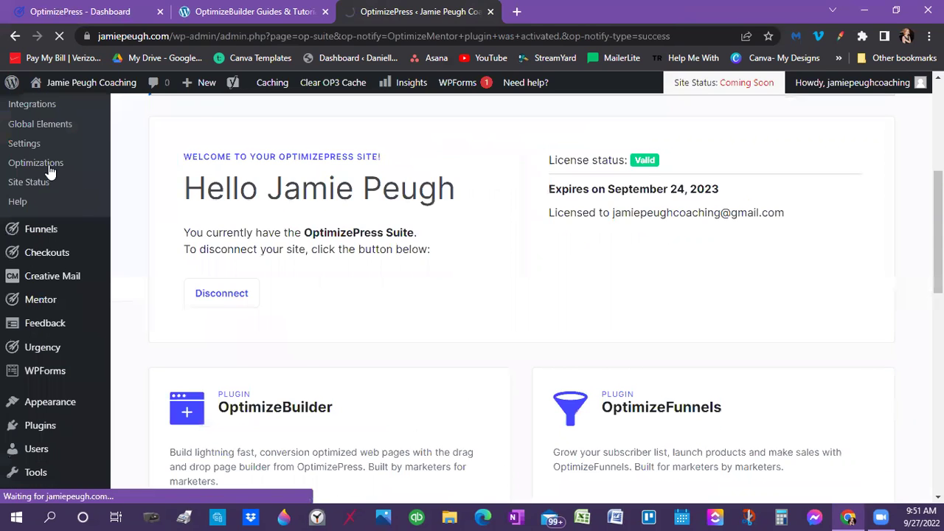
scroll(81, 177, up, 2)
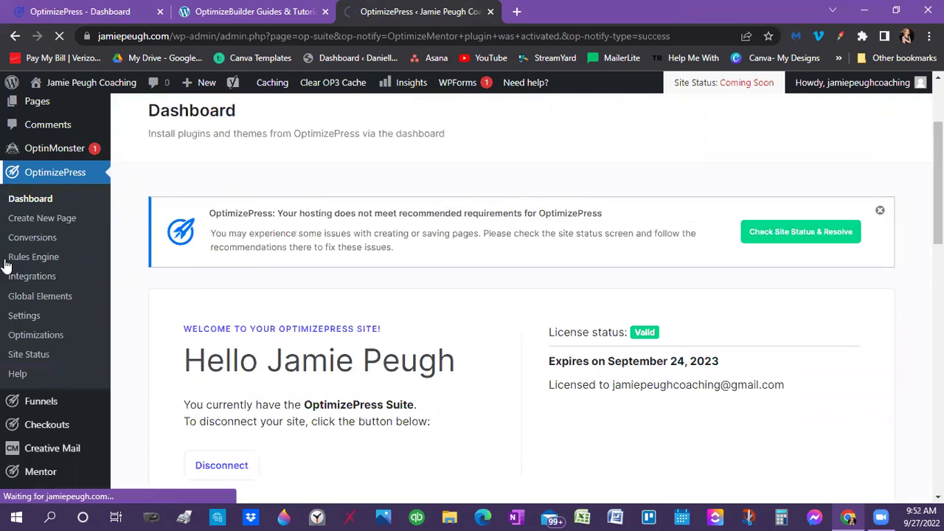
scroll(42, 274, down, 2)
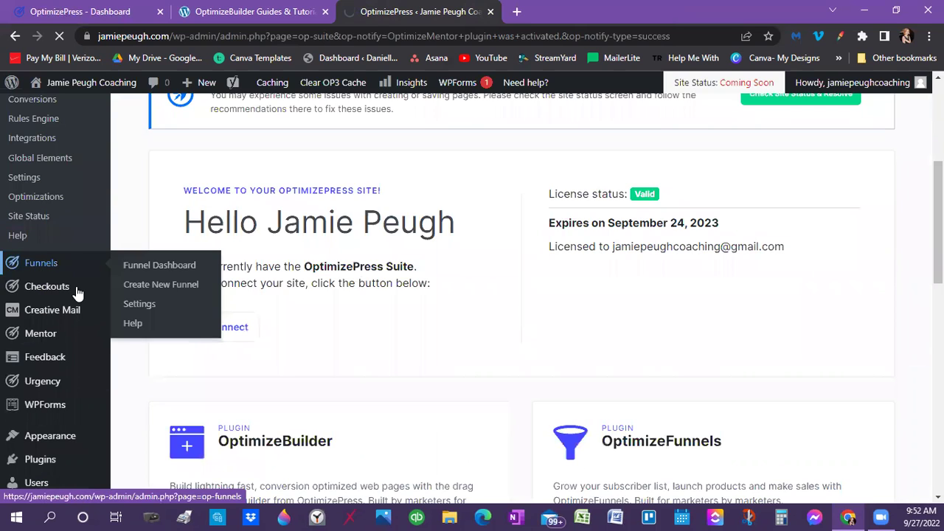
scroll(76, 292, down, 5)
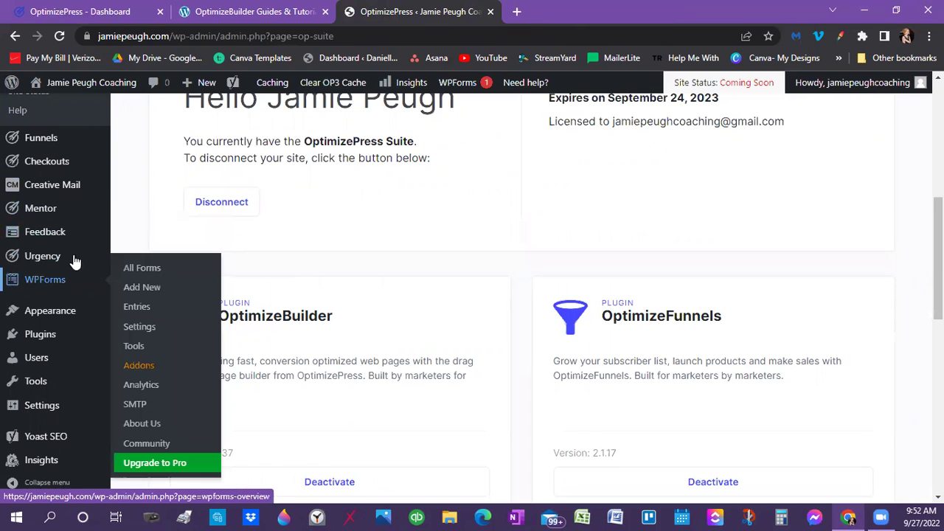
scroll(20, 293, up, 2)
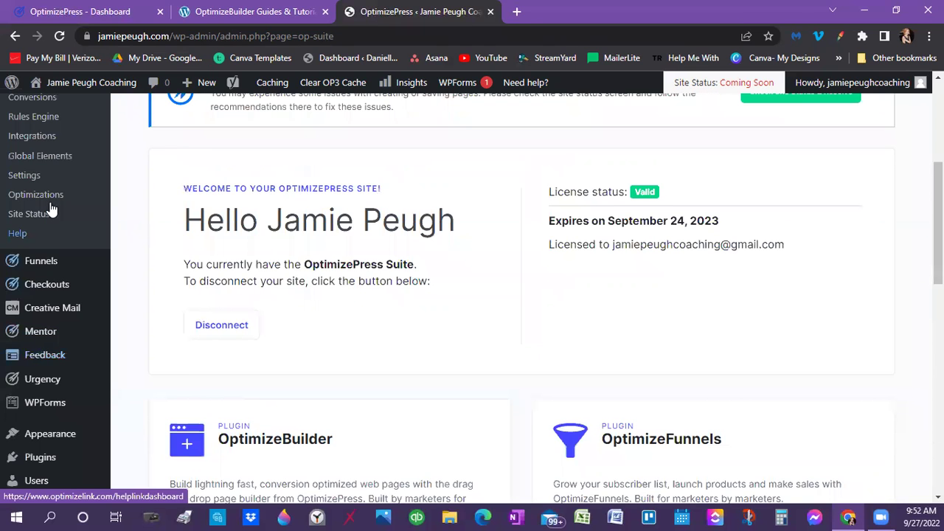
scroll(54, 124, up, 1)
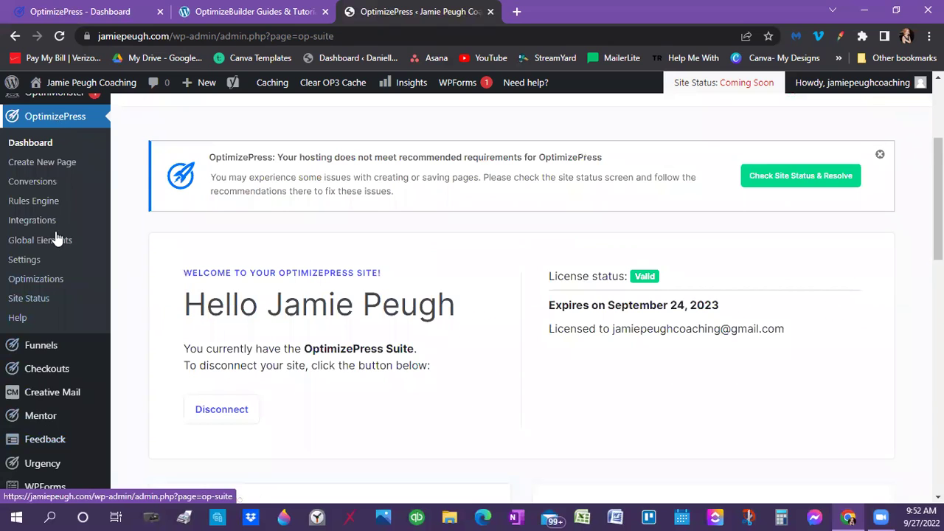
scroll(50, 402, down, 1)
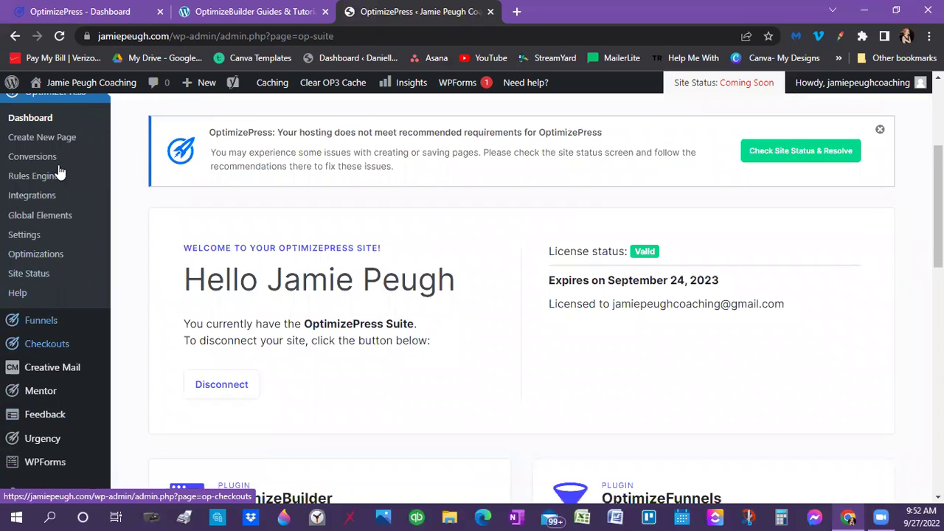
scroll(40, 145, up, 1)
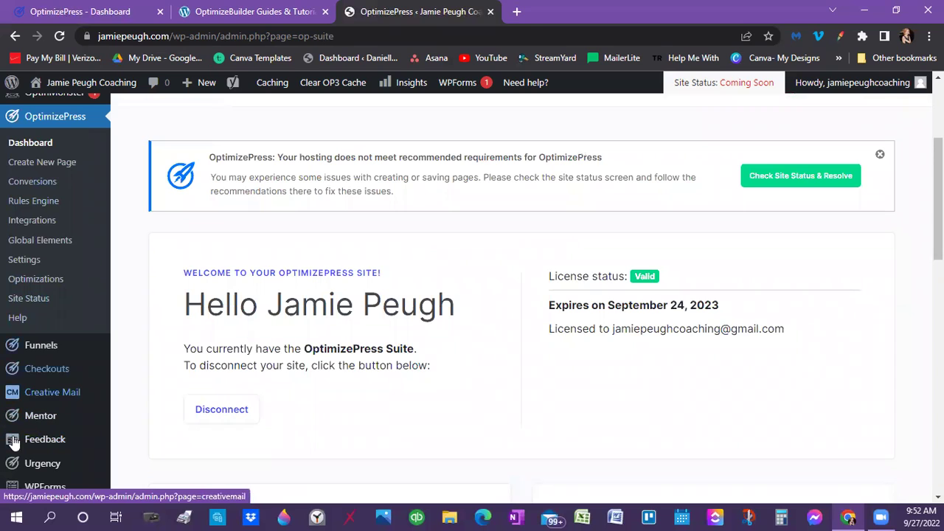
Open Checkouts in the sidebar to view the OptimizeCheckouts getting-started setup steps
mouse_move(54, 375)
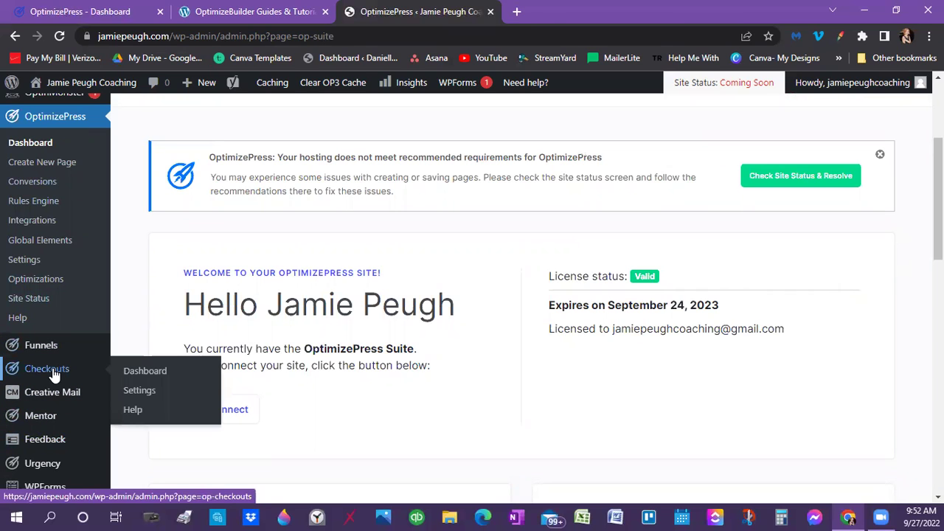
click(80, 375)
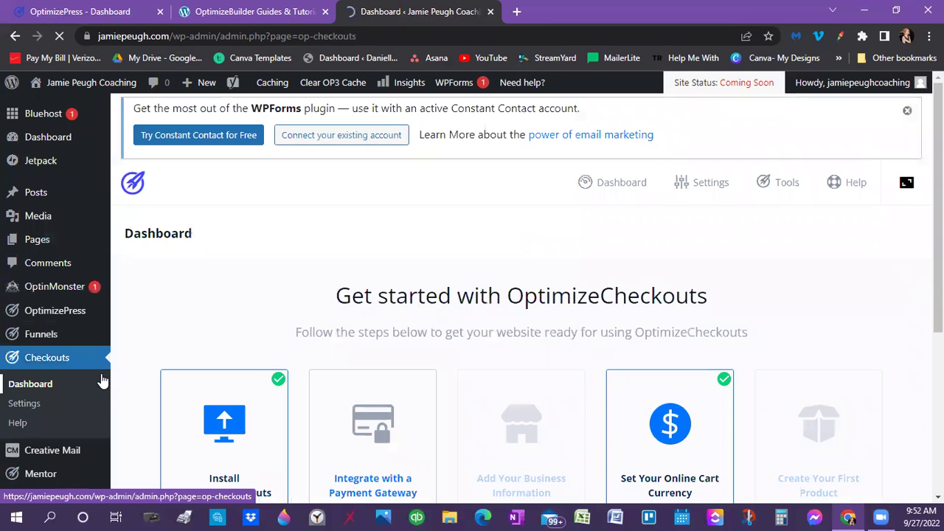
scroll(332, 221, down, 2)
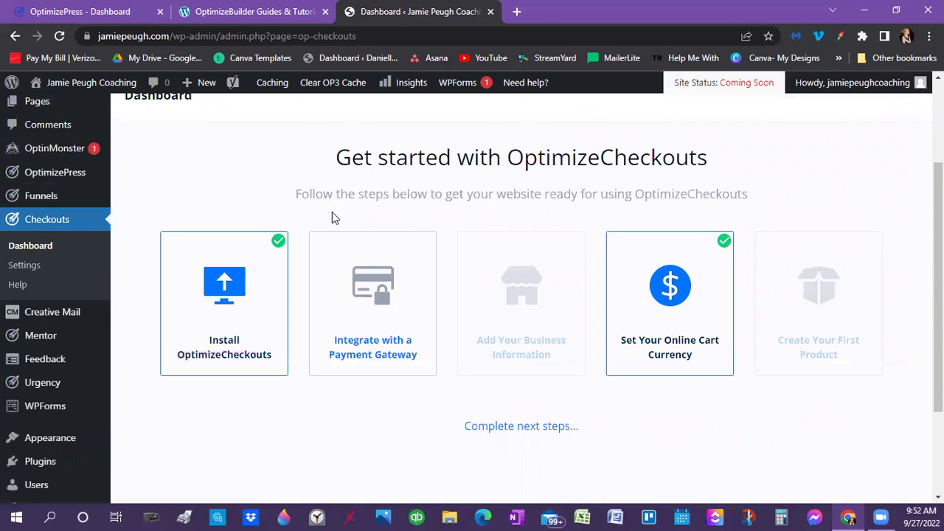
scroll(369, 258, up, 1)
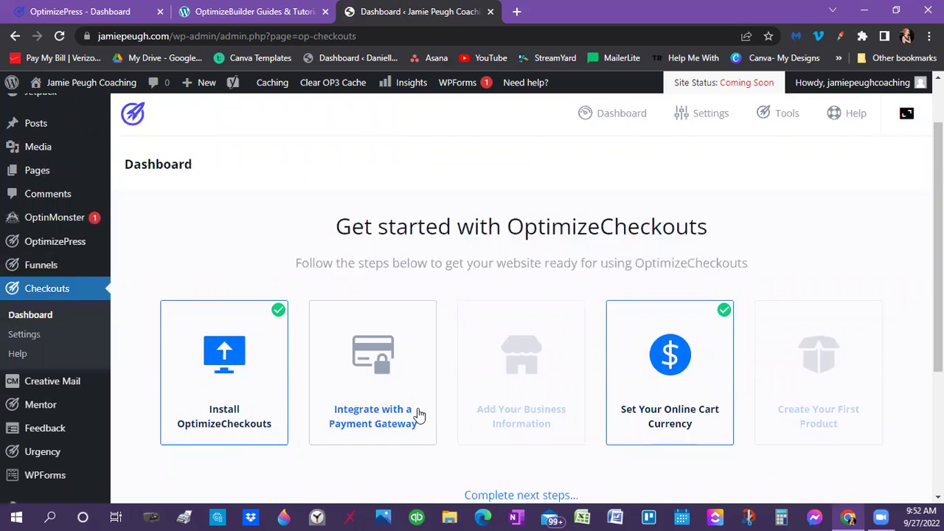
Open the Funnels dashboard and browse its 'no funnels detected, 0 steps' report
click(49, 268)
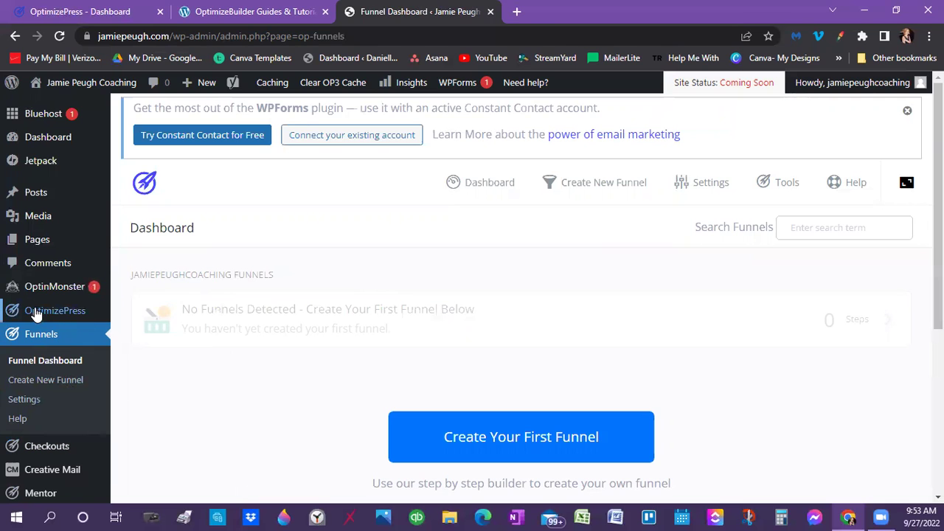
scroll(55, 446, down, 1)
scroll(55, 446, down, 2)
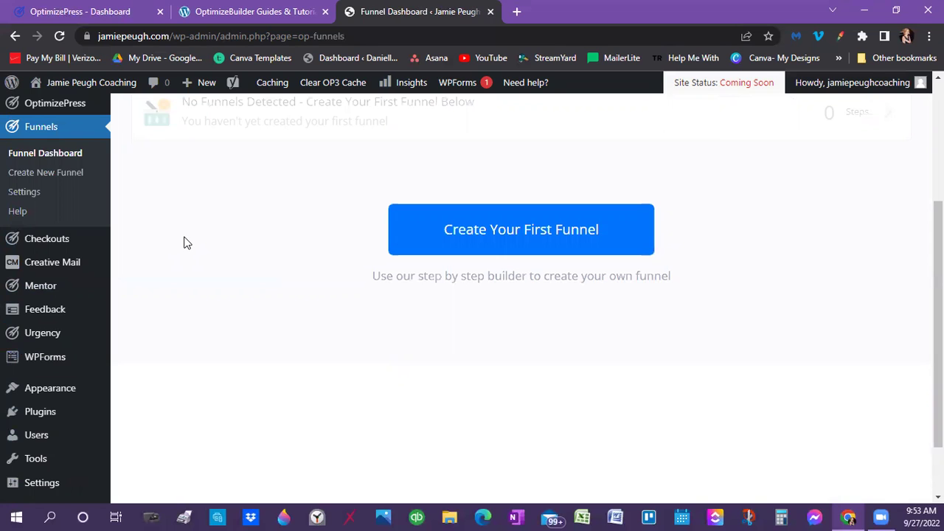
scroll(169, 306, up, 3)
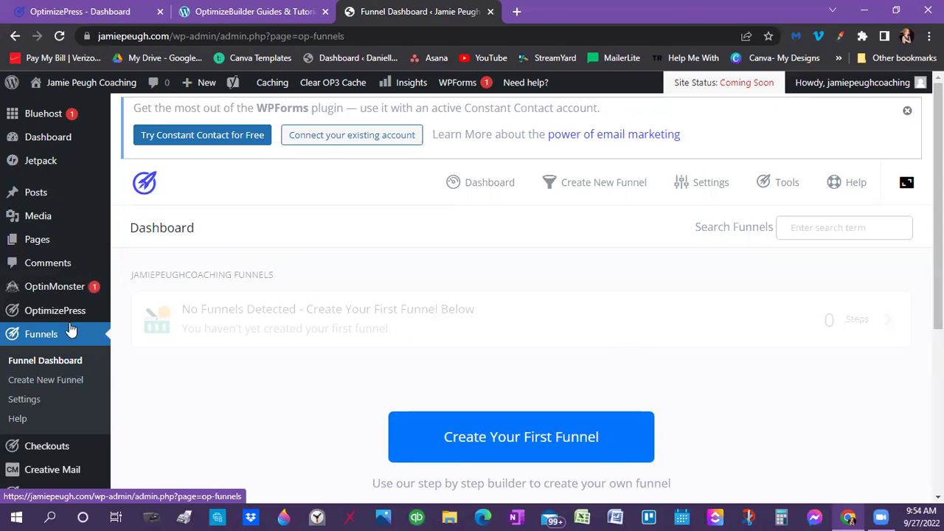
mouse_move(71, 314)
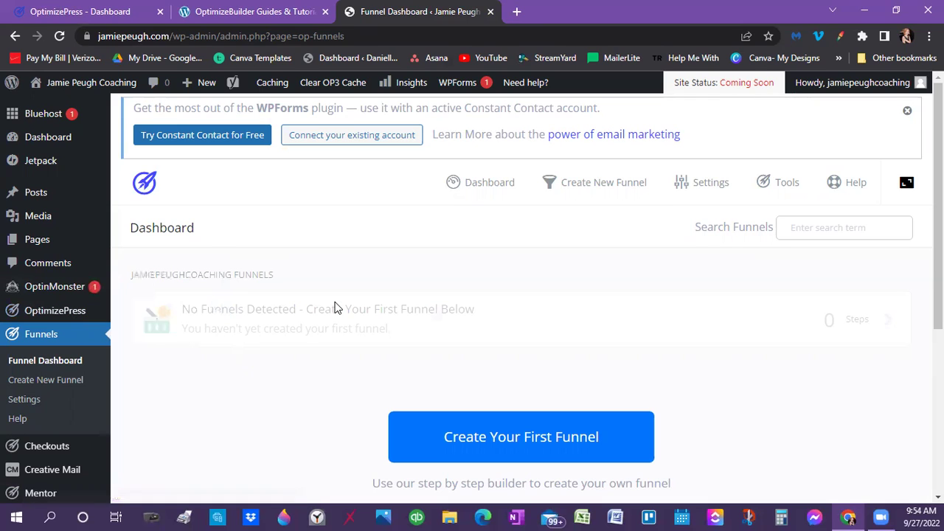
mouse_move(74, 289)
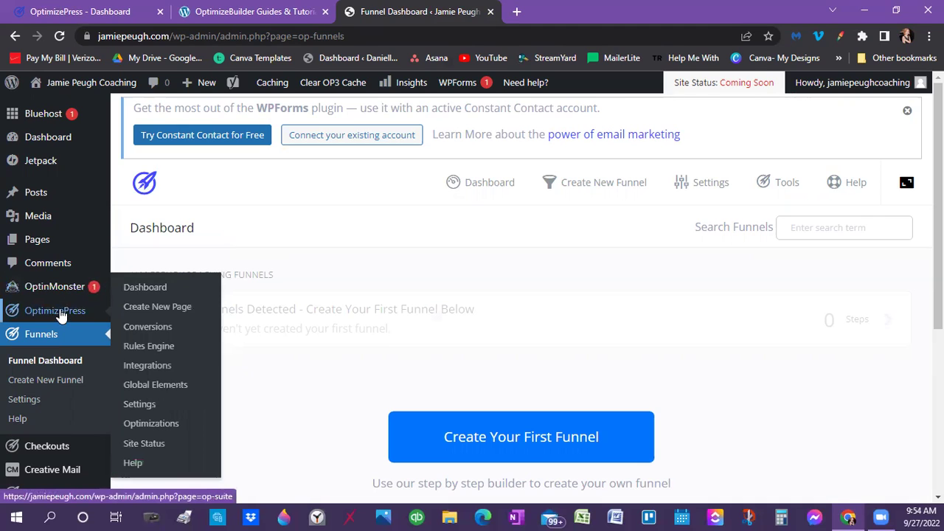
Start a new OptimizePress page, then open the member portal's Build your website tutorials
click(144, 304)
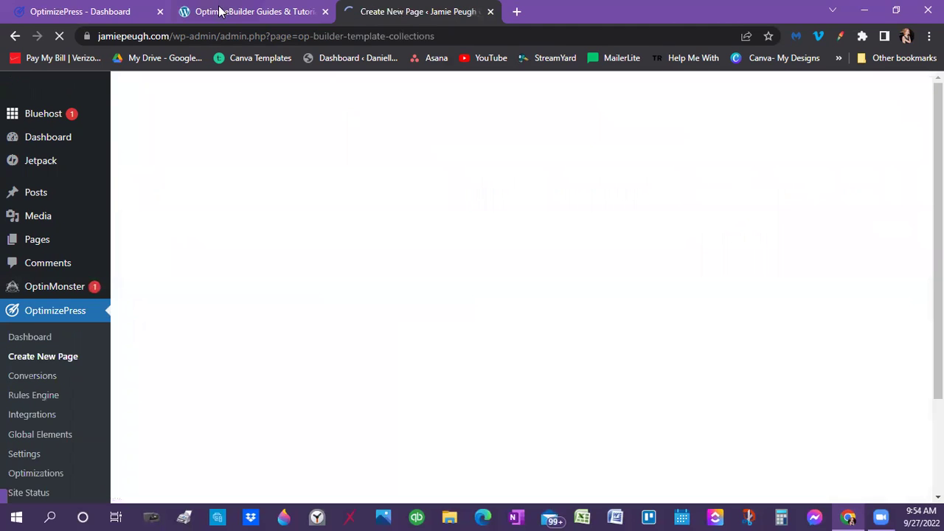
click(81, 11)
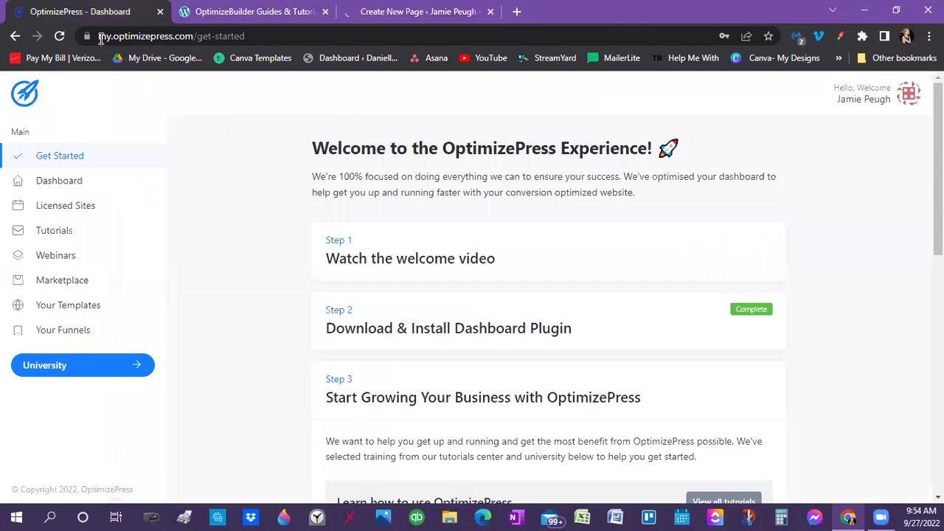
scroll(467, 371, down, 3)
scroll(467, 371, down, 2)
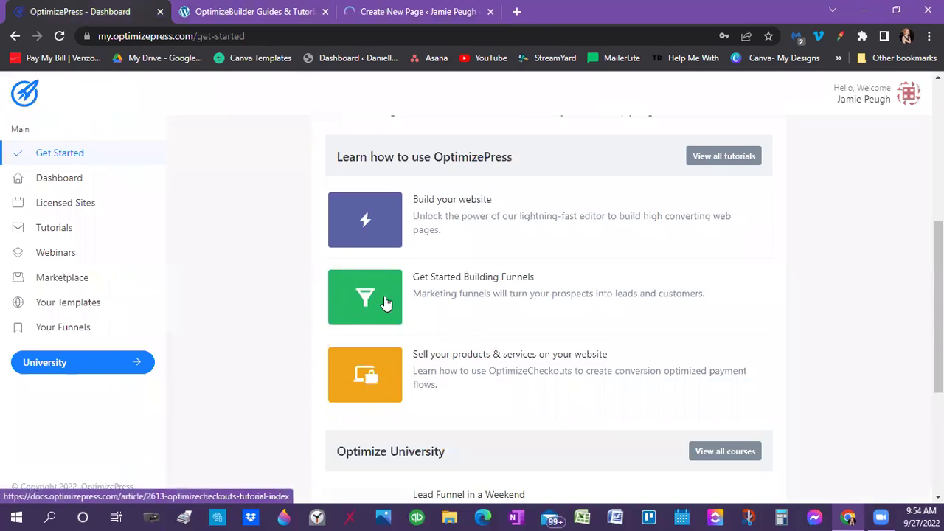
click(435, 184)
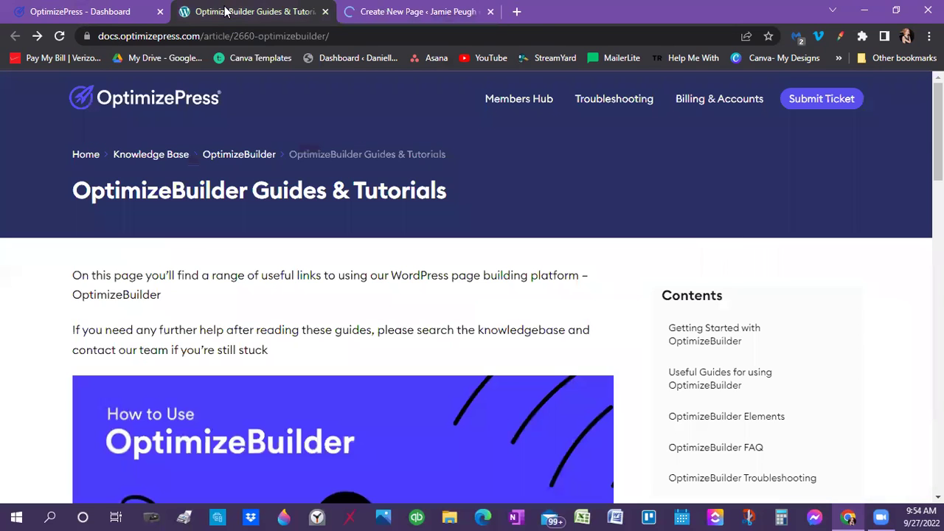
scroll(172, 446, down, 1)
scroll(403, 147, down, 5)
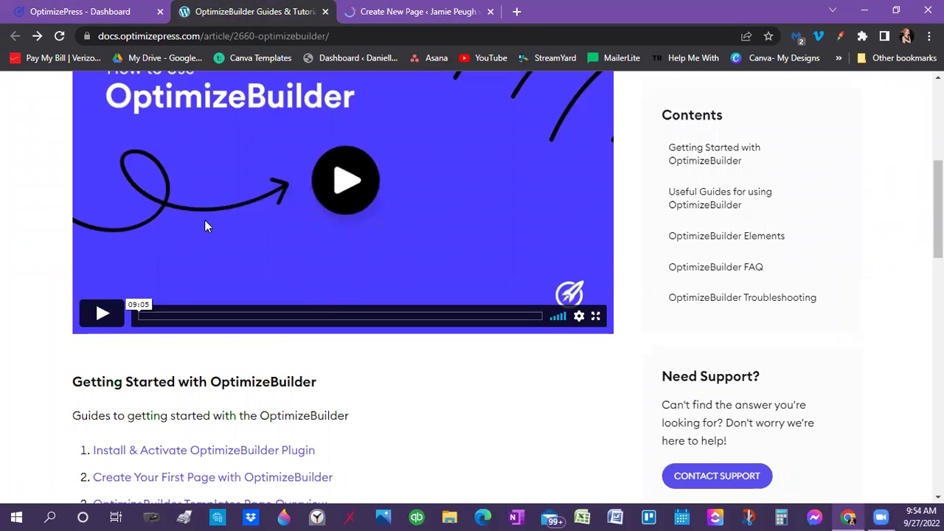
scroll(143, 278, down, 3)
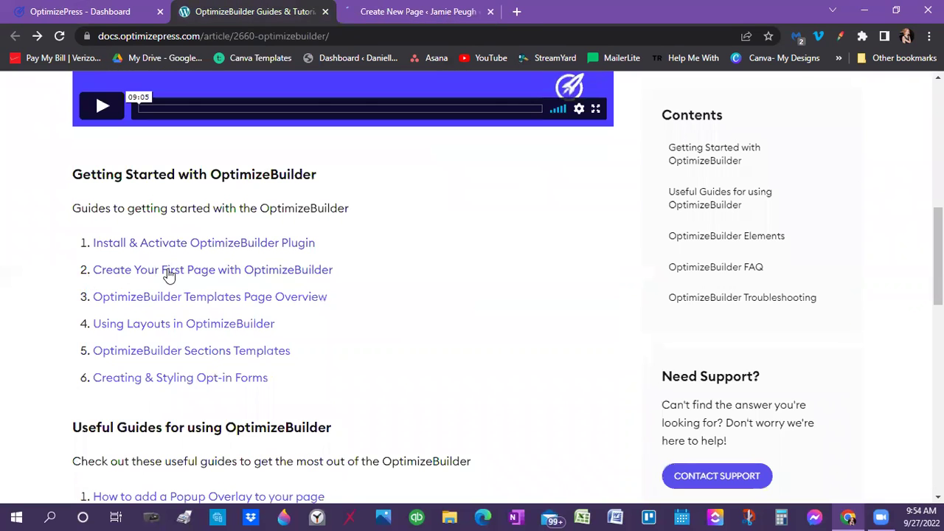
Read the 'Create Your First Page with OptimizeBuilder' guide through Select a Template to Edit the Template
click(169, 275)
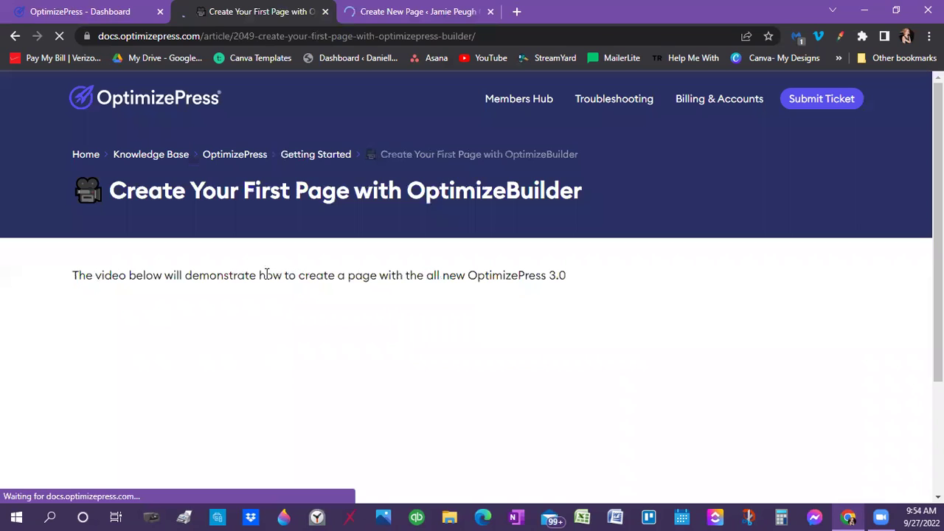
scroll(362, 394, down, 3)
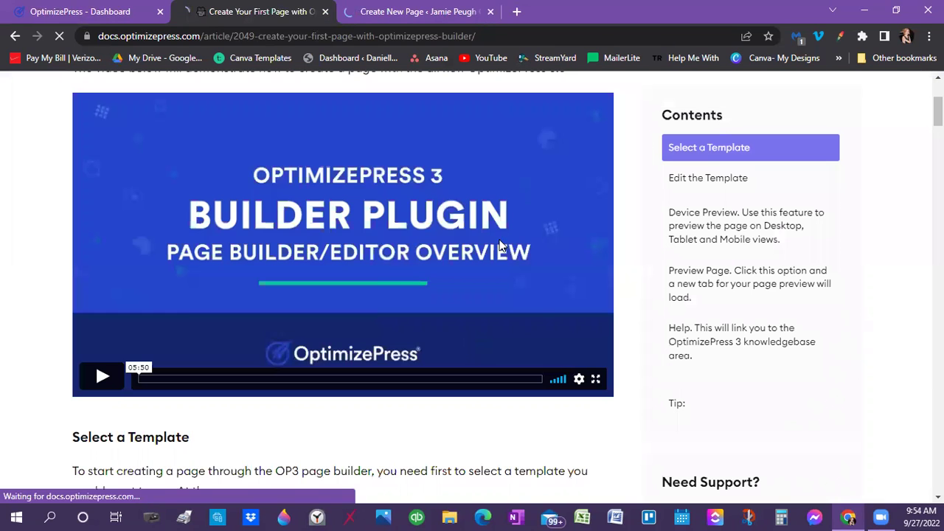
scroll(283, 390, down, 3)
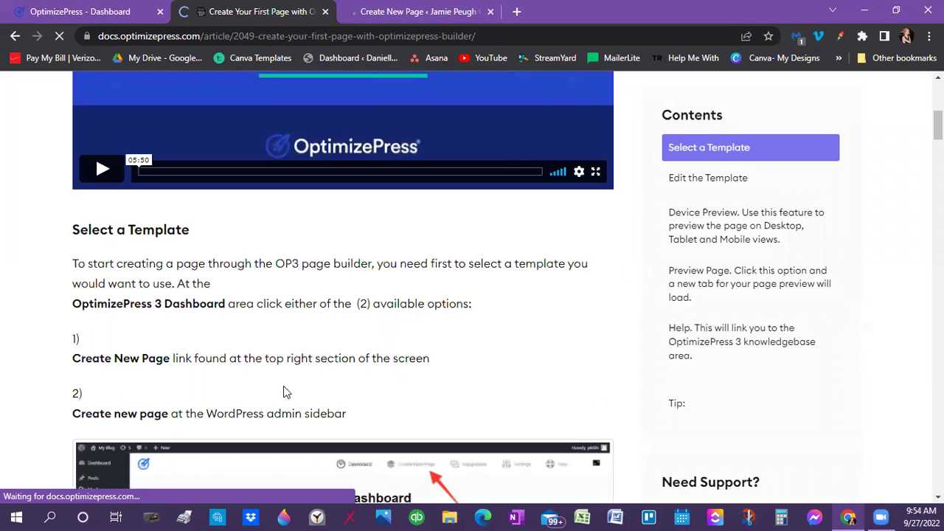
scroll(236, 354, down, 4)
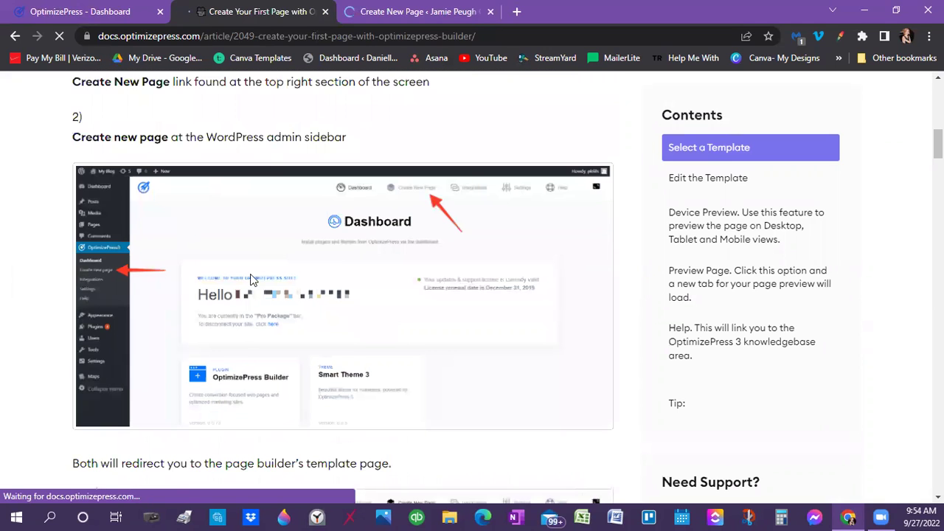
scroll(247, 295, down, 8)
scroll(258, 229, down, 7)
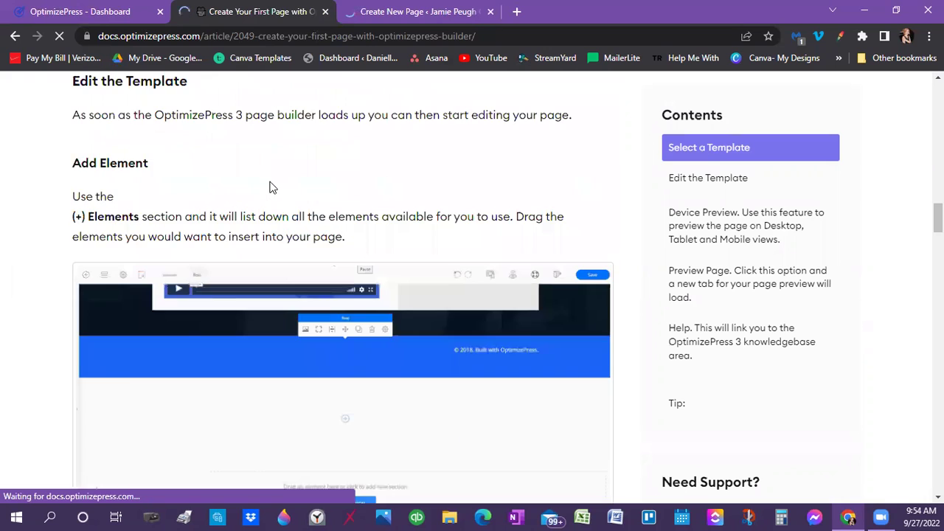
Compare the Create New Page collections with the first-page docs article, ending on Create New Page
click(400, 12)
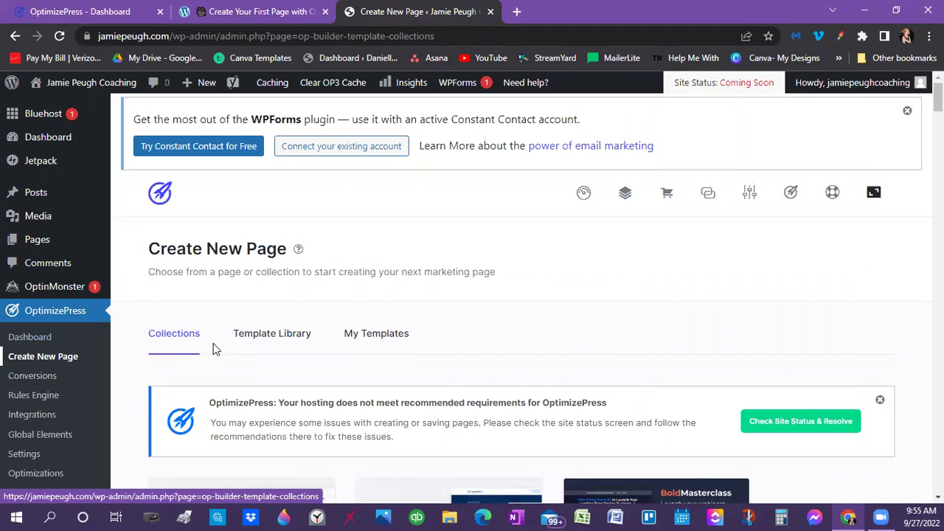
scroll(472, 307, down, 3)
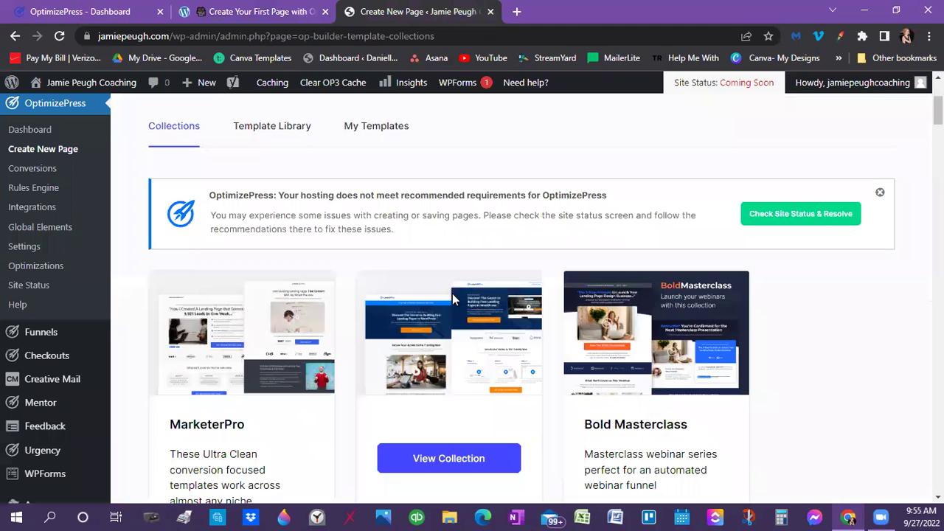
scroll(210, 199, down, 3)
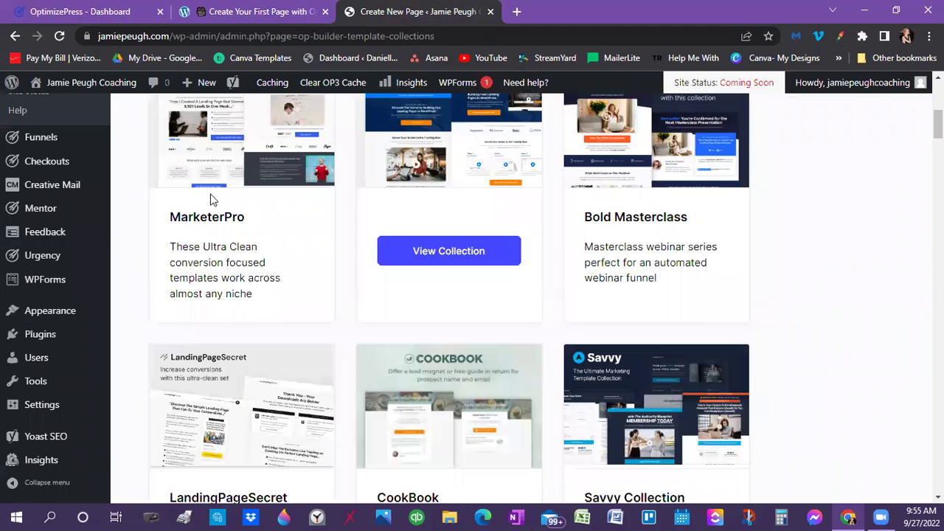
click(237, 11)
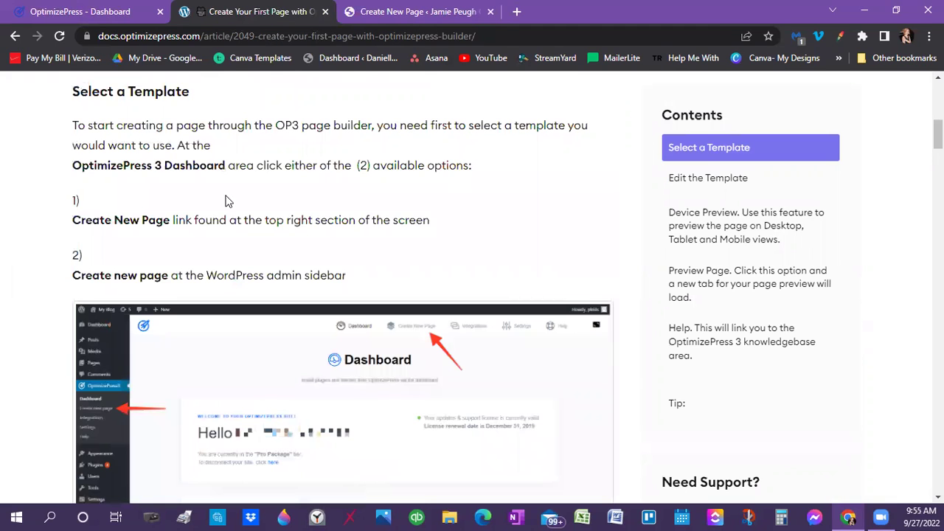
click(439, 11)
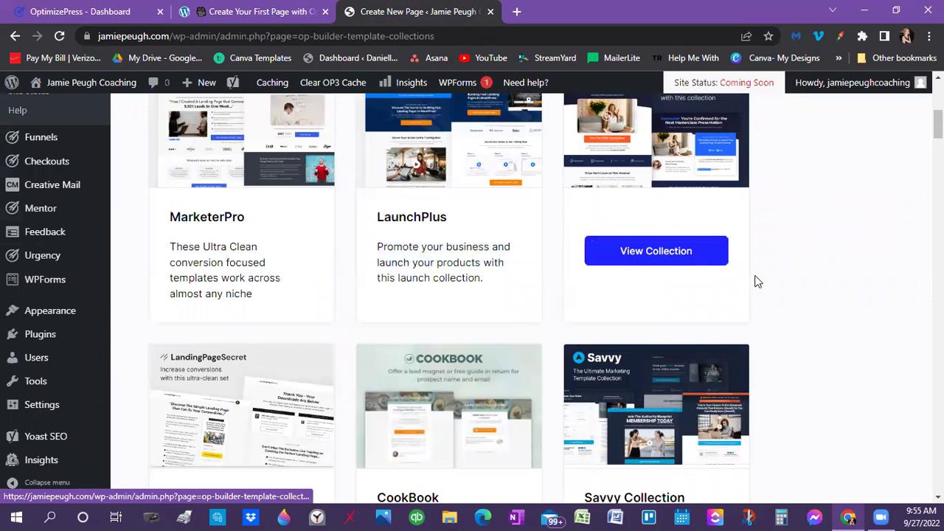
Scroll the template collections to the Quill card to reveal its View Collection button
scroll(782, 285, up, 1)
scroll(291, 311, up, 2)
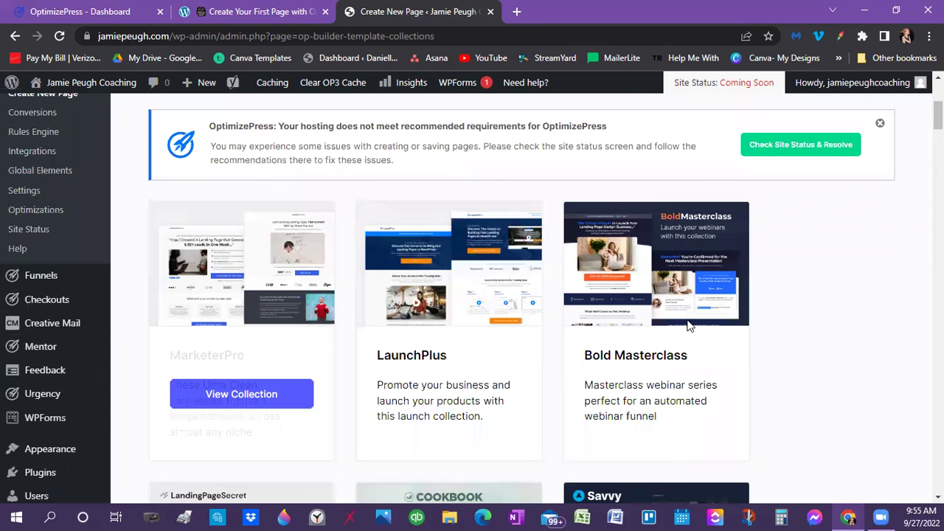
scroll(690, 325, down, 3)
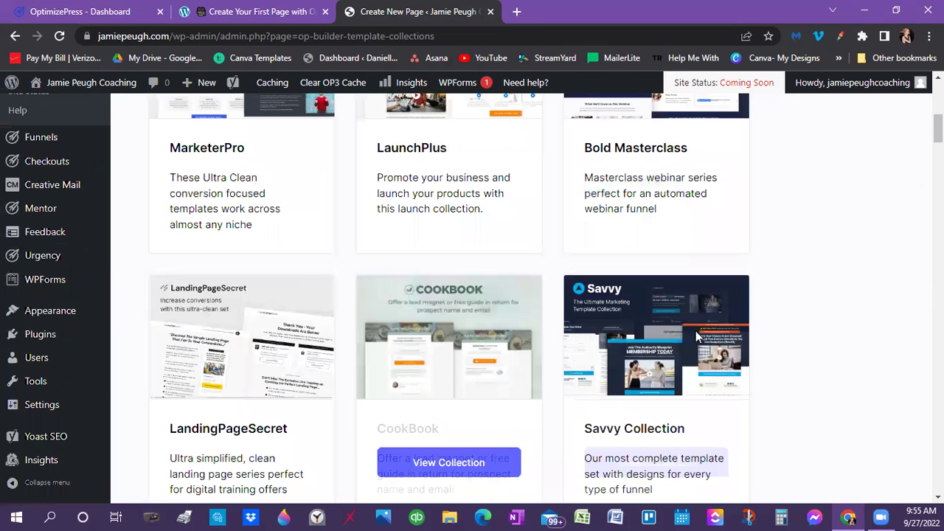
scroll(696, 337, down, 3)
scroll(228, 341, down, 2)
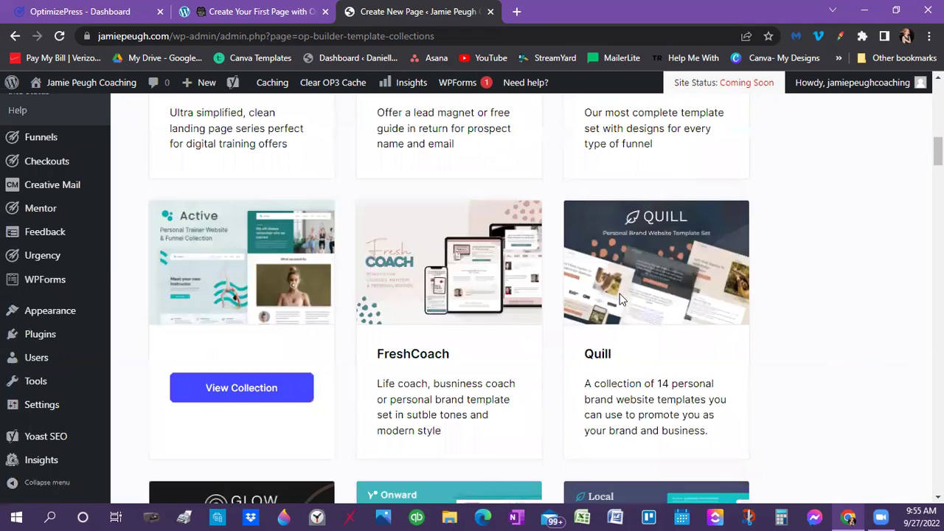
scroll(541, 351, down, 3)
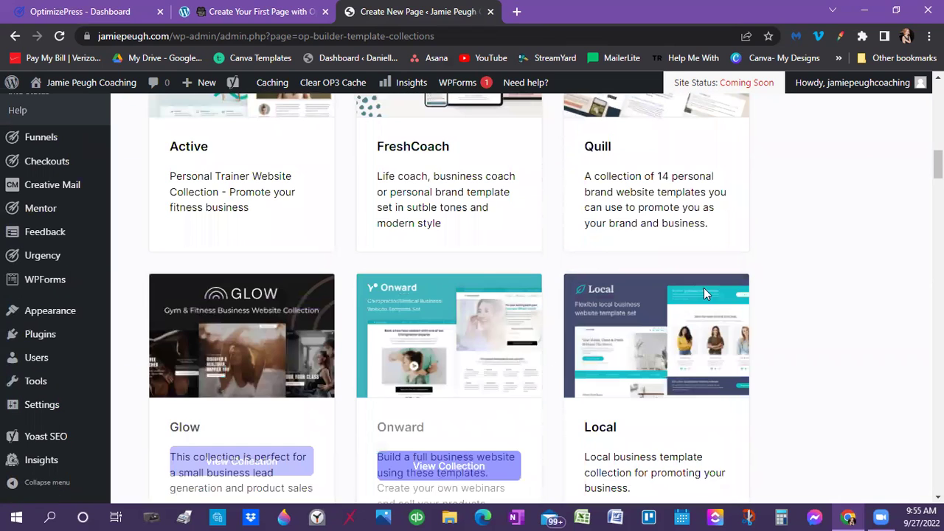
scroll(703, 293, down, 2)
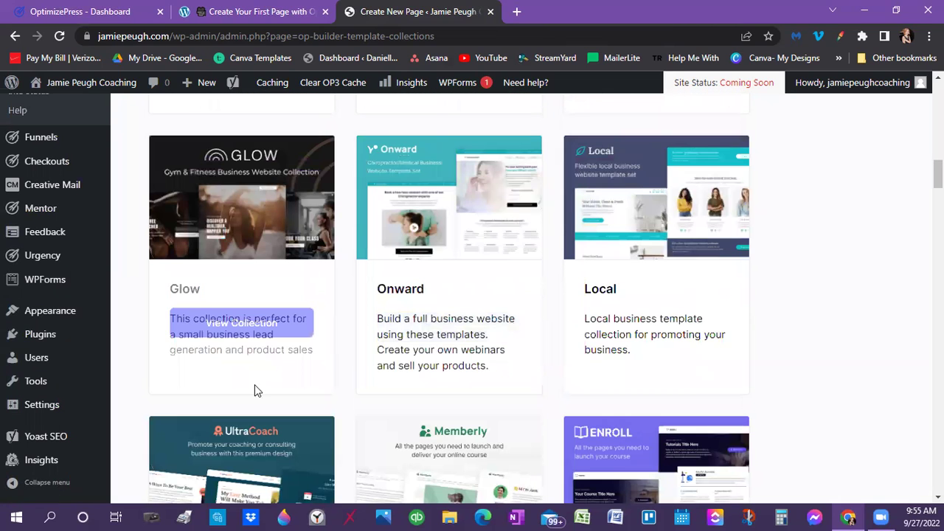
scroll(255, 385, down, 5)
scroll(322, 365, down, 1)
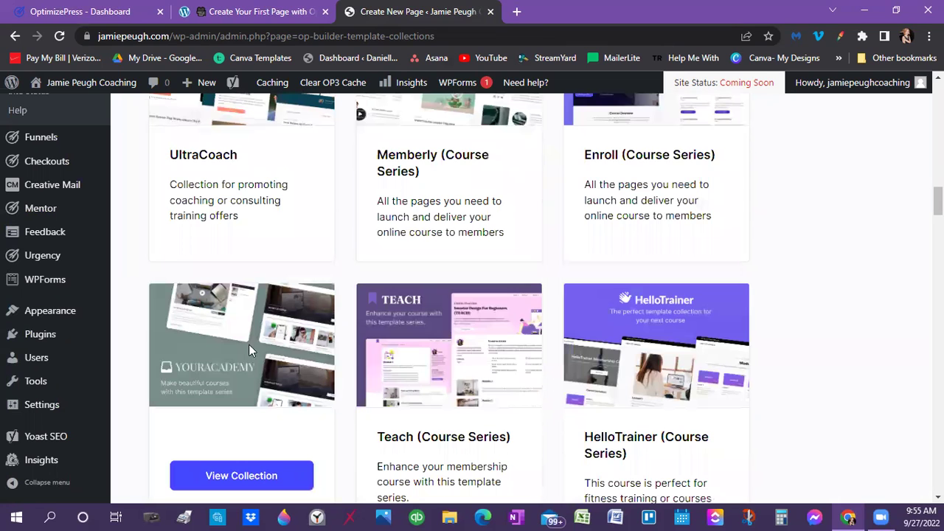
scroll(248, 344, down, 3)
scroll(258, 193, down, 1)
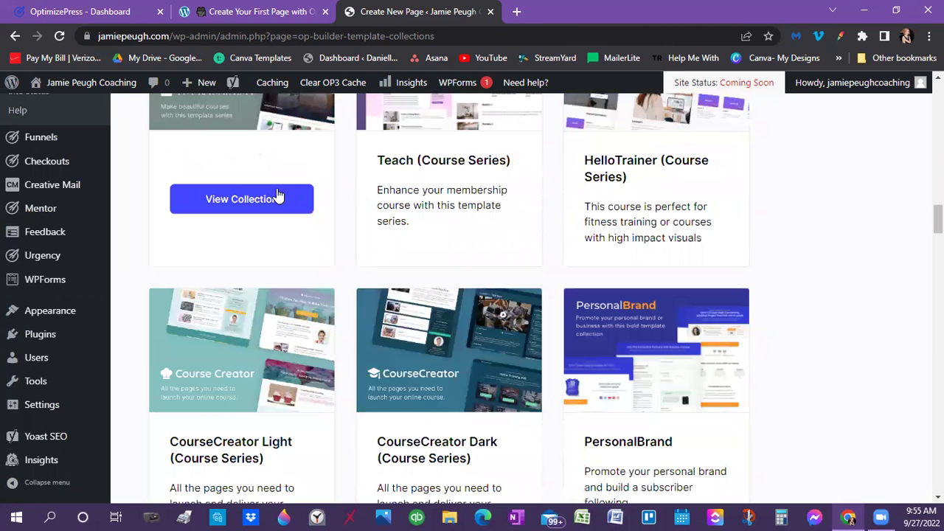
scroll(260, 156, down, 2)
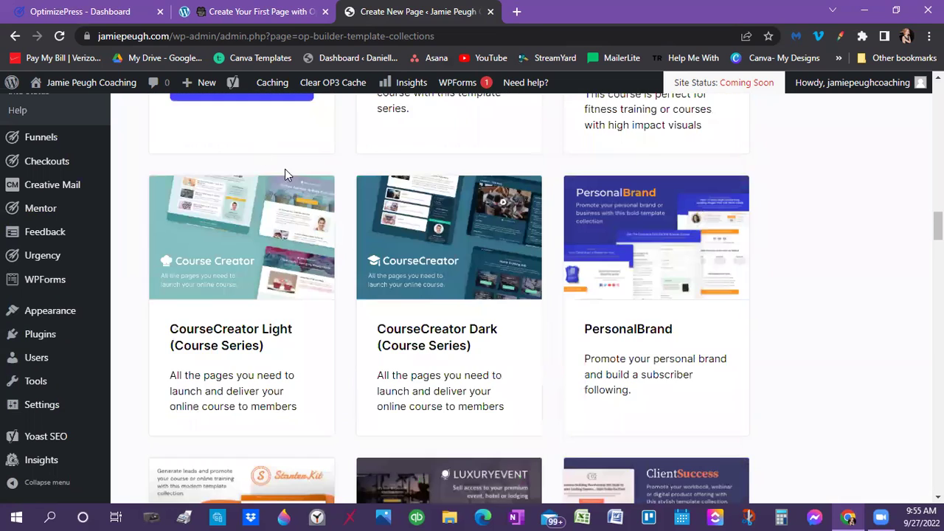
scroll(325, 192, down, 2)
scroll(722, 177, down, 3)
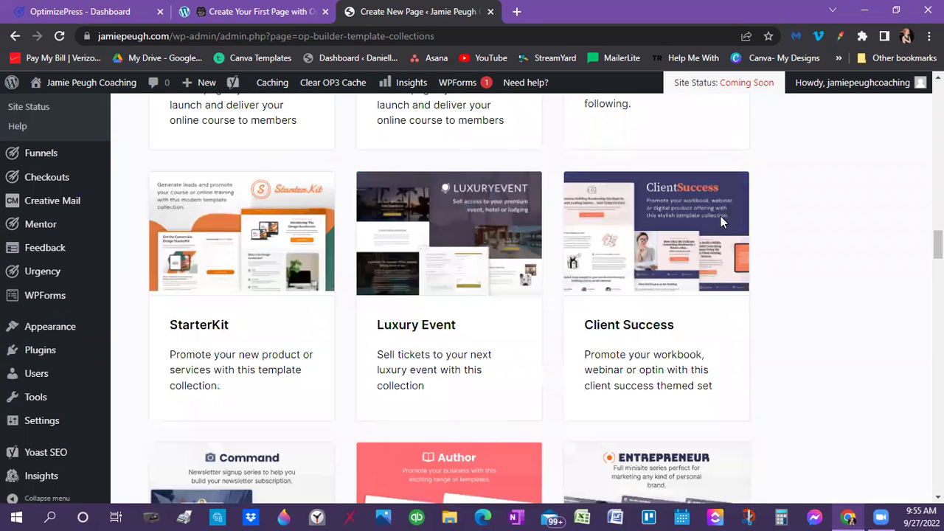
scroll(720, 215, up, 3)
scroll(267, 199, down, 4)
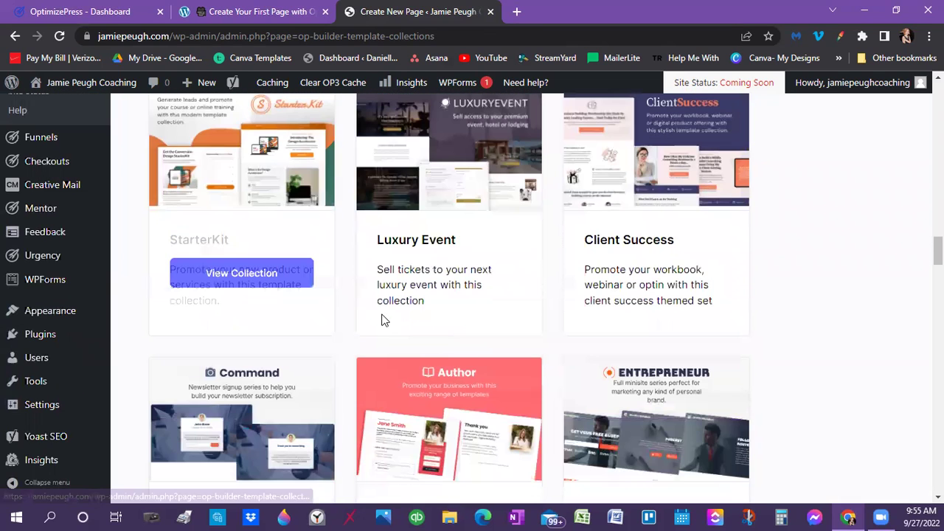
scroll(476, 345, down, 2)
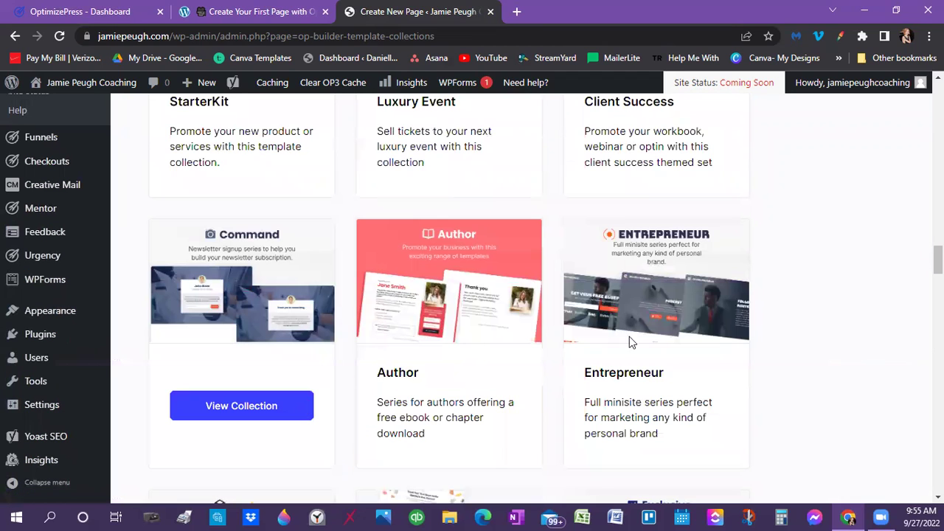
scroll(642, 339, down, 2)
scroll(517, 341, down, 5)
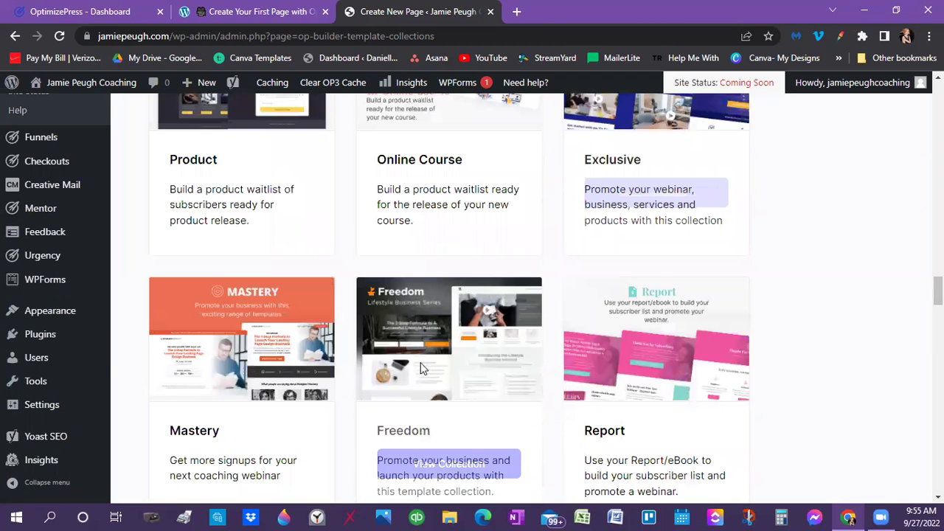
scroll(613, 314, down, 2)
scroll(346, 295, down, 2)
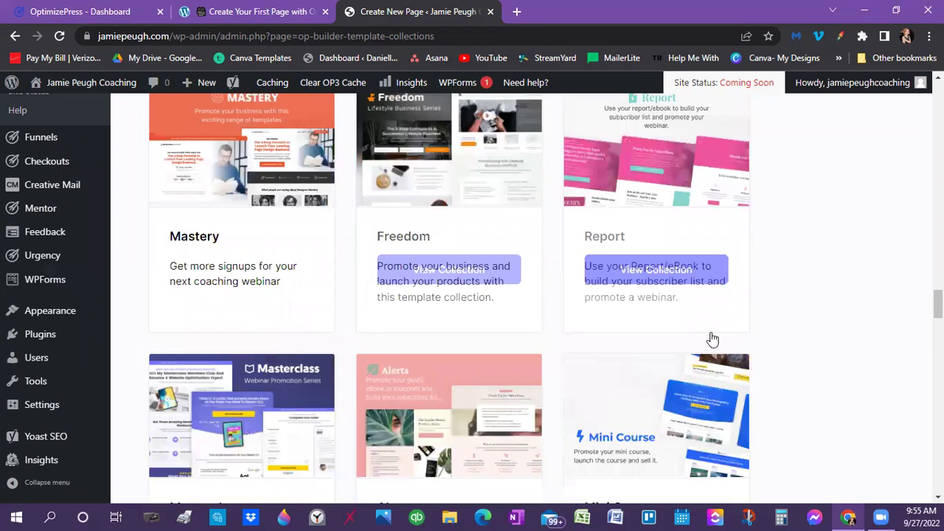
scroll(382, 343, down, 3)
scroll(299, 353, down, 5)
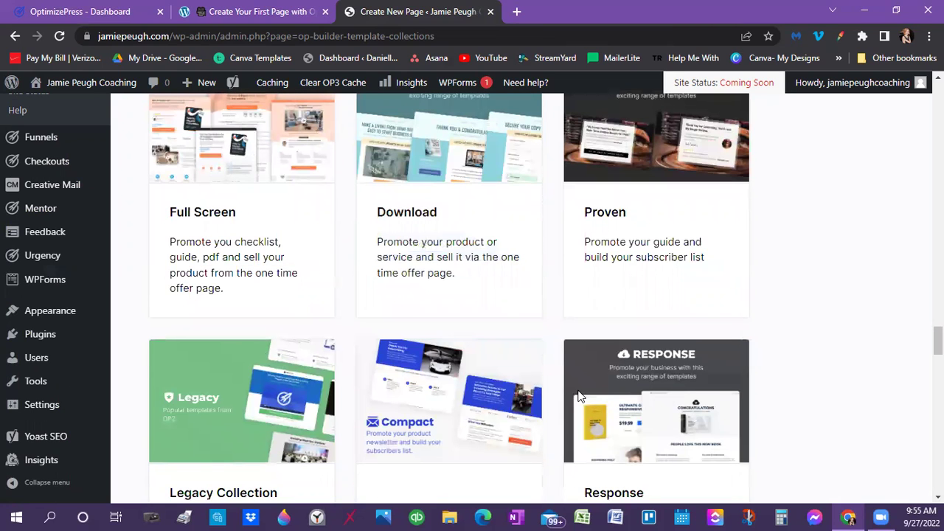
scroll(579, 391, down, 4)
scroll(612, 384, down, 1)
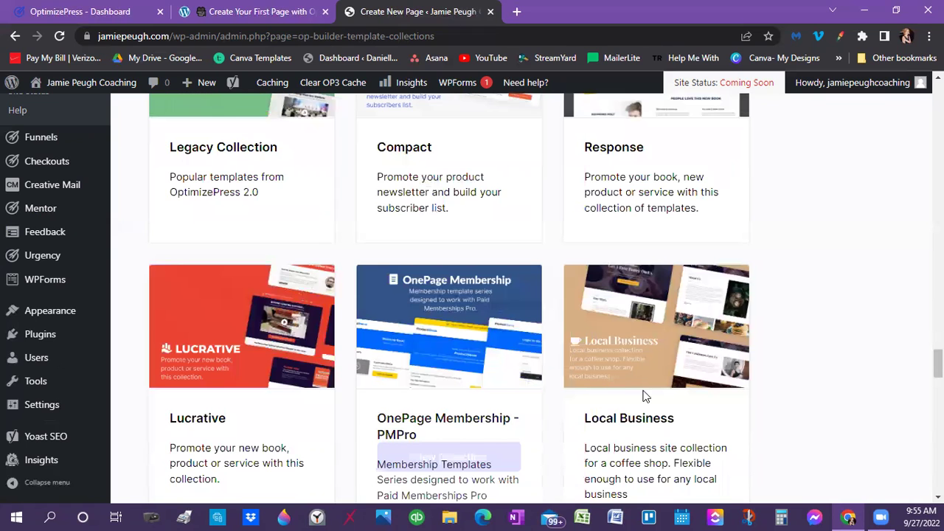
scroll(514, 399, down, 6)
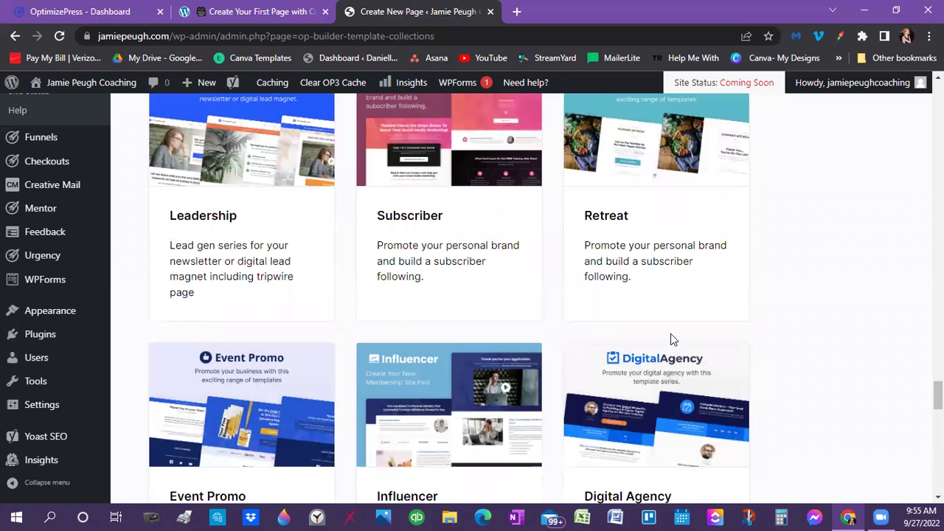
scroll(286, 343, down, 2)
scroll(588, 323, down, 2)
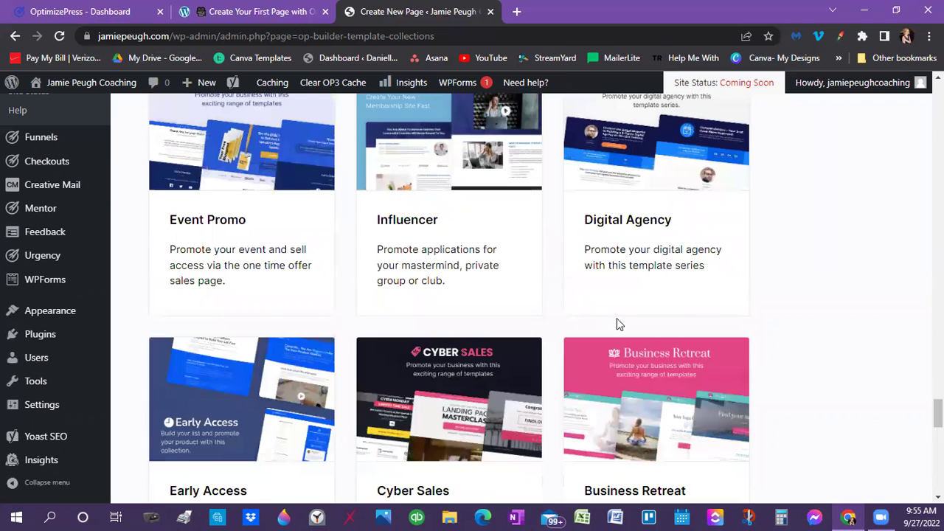
scroll(305, 337, down, 3)
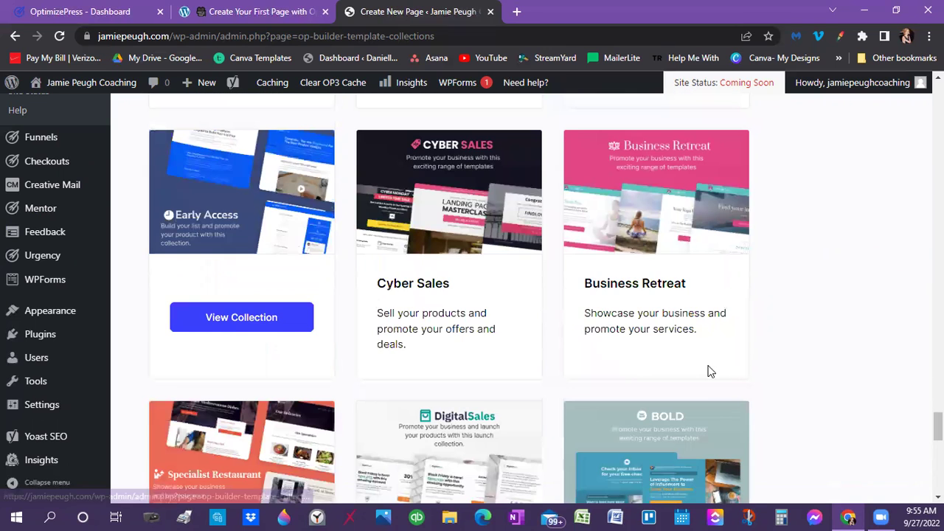
scroll(709, 372, down, 3)
scroll(450, 451, down, 3)
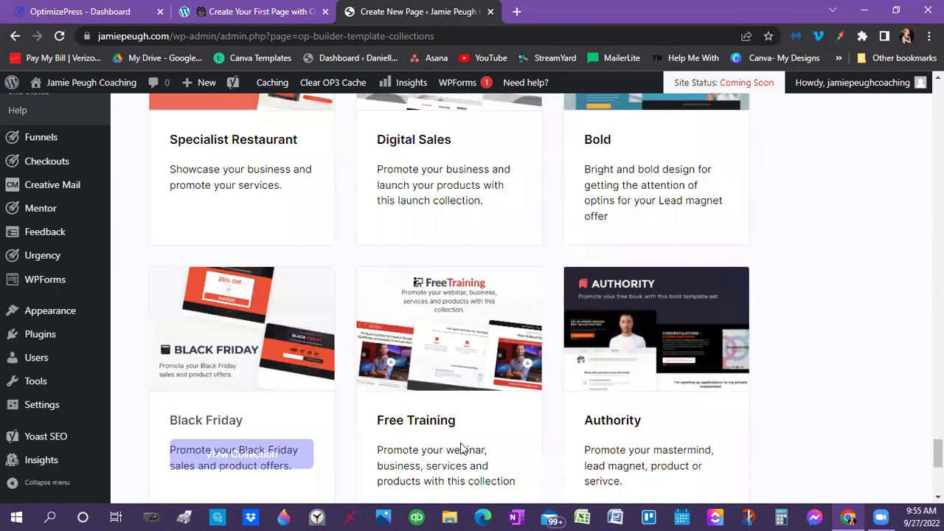
scroll(461, 449, down, 4)
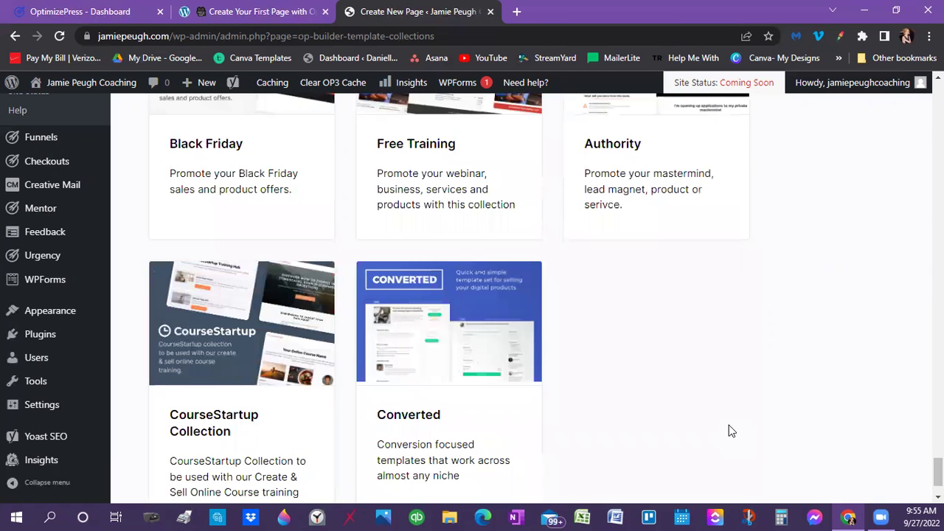
scroll(730, 430, up, 1)
scroll(730, 431, up, 5)
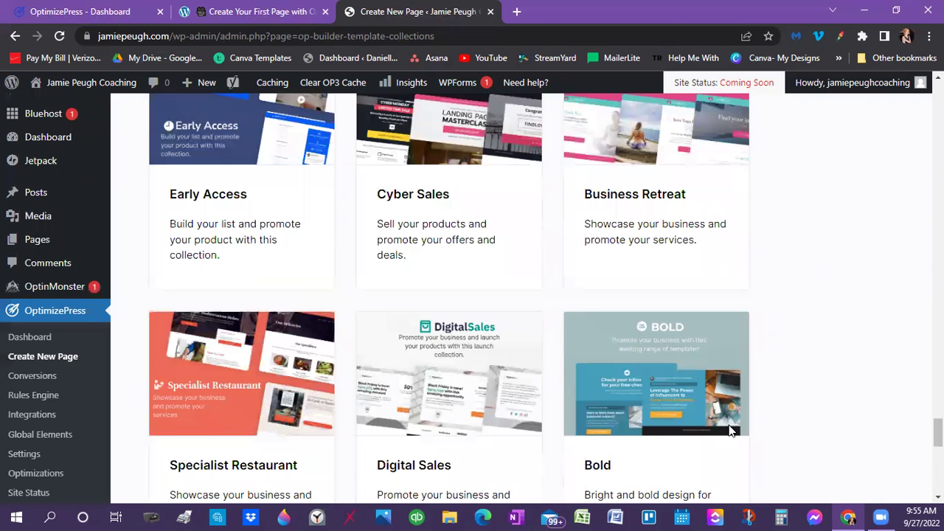
scroll(728, 430, up, 2)
scroll(730, 431, up, 5)
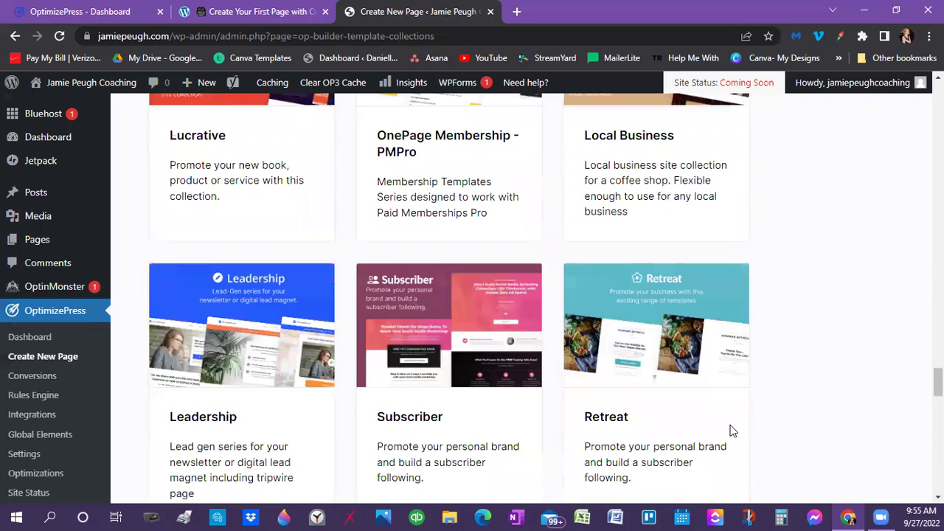
scroll(730, 431, up, 5)
scroll(730, 431, up, 5)
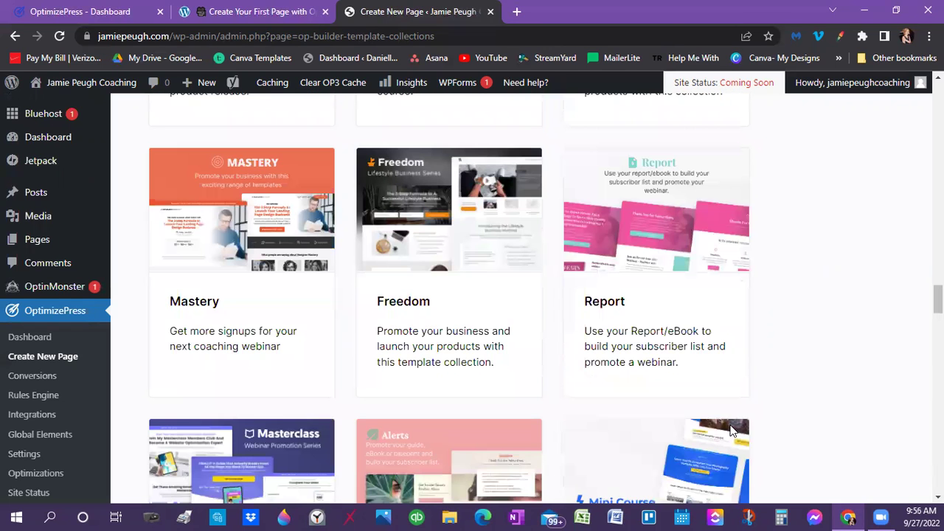
scroll(730, 430, up, 5)
scroll(732, 430, up, 5)
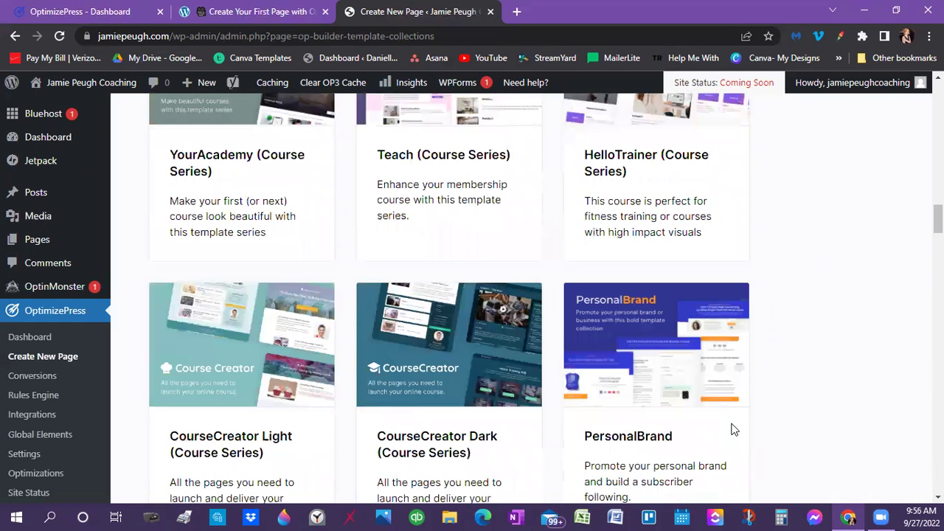
scroll(734, 429, up, 5)
scroll(824, 438, up, 5)
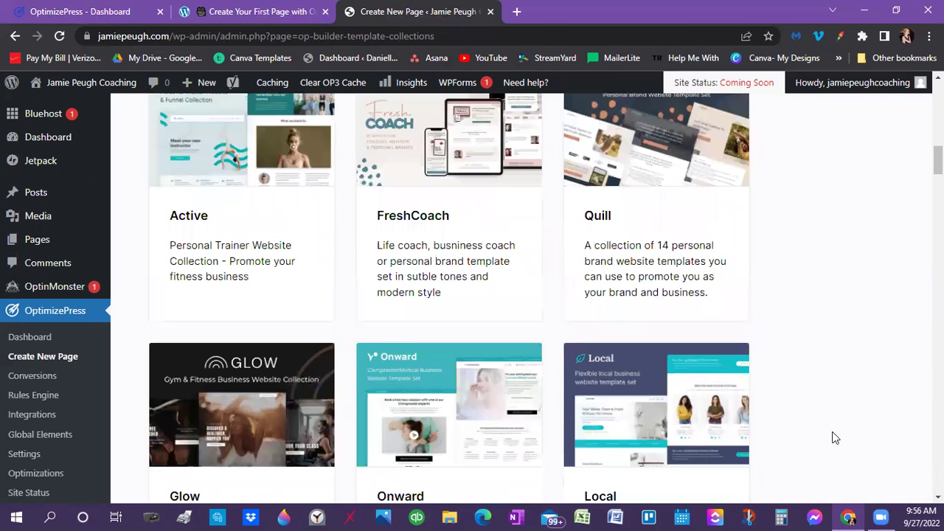
scroll(834, 438, up, 5)
scroll(833, 438, up, 4)
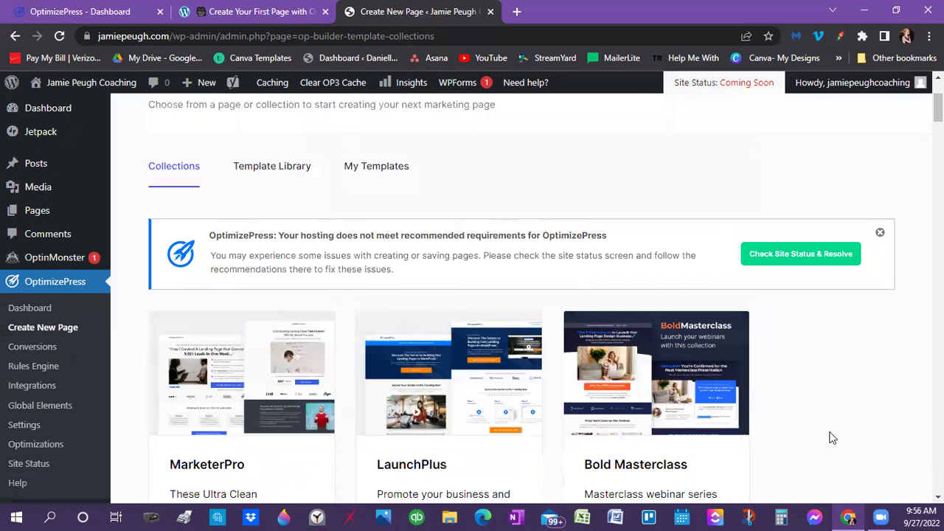
scroll(831, 438, down, 5)
scroll(831, 438, down, 1)
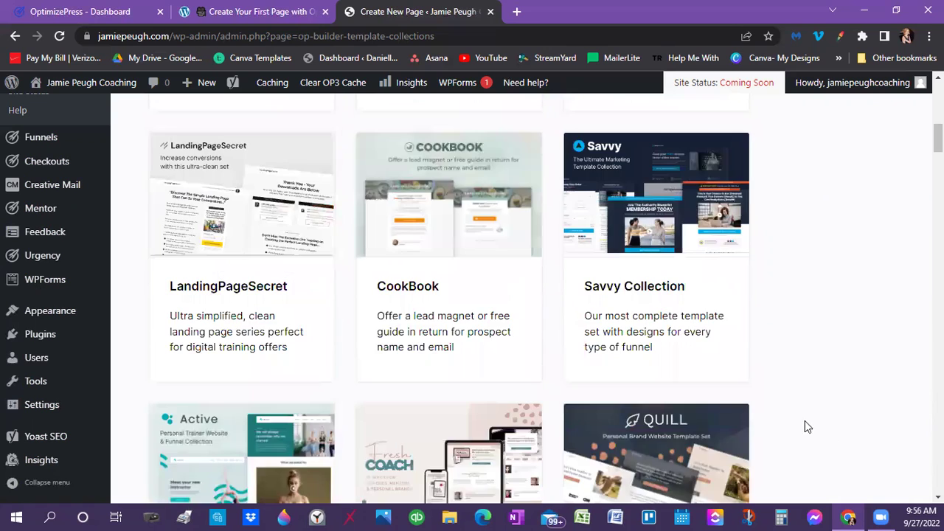
scroll(804, 421, down, 3)
mouse_move(644, 331)
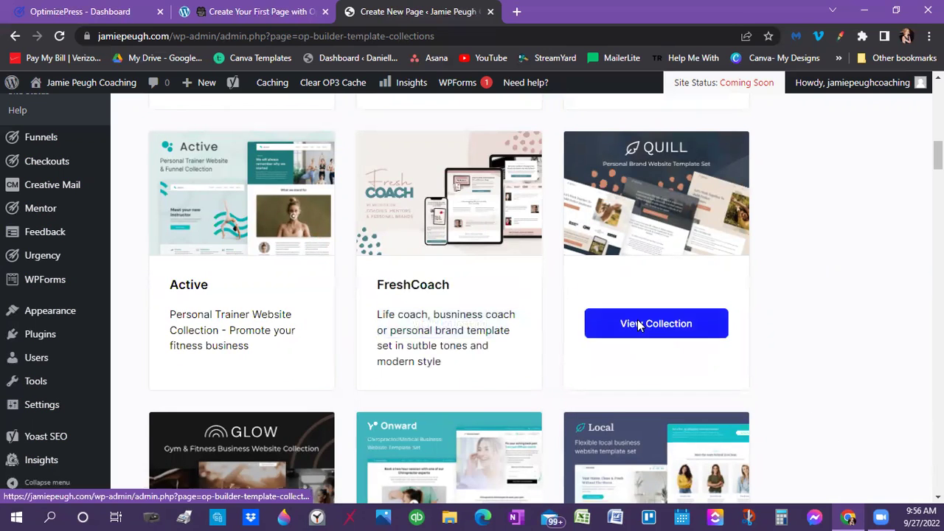
Open the Quill collection and scroll through its page templates
click(639, 326)
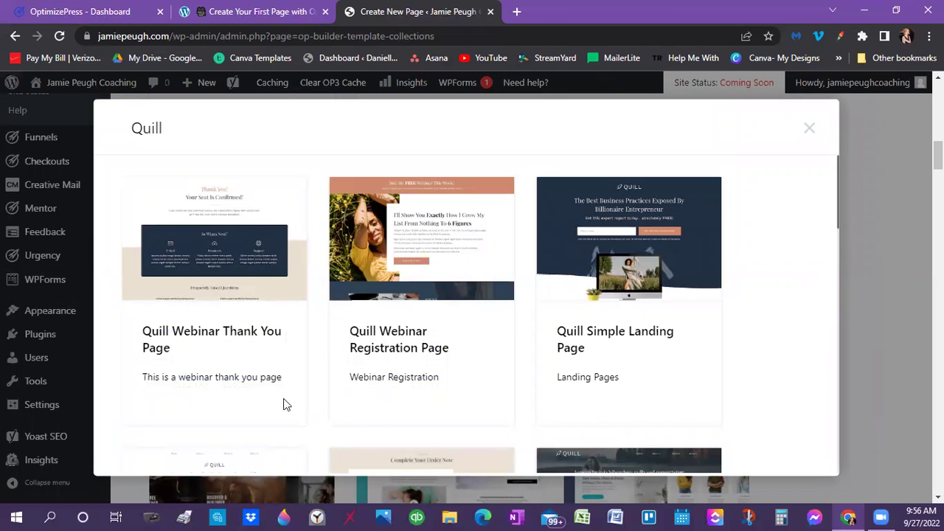
mouse_move(170, 354)
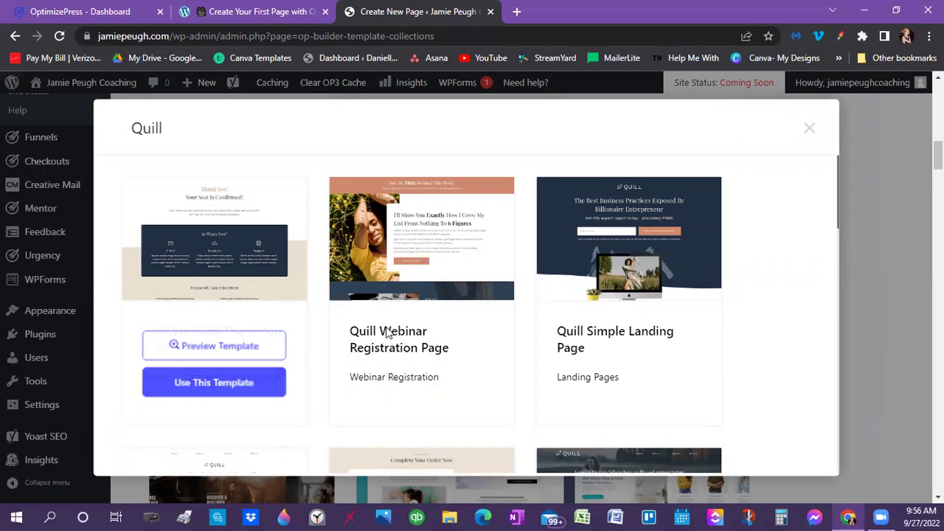
mouse_move(409, 349)
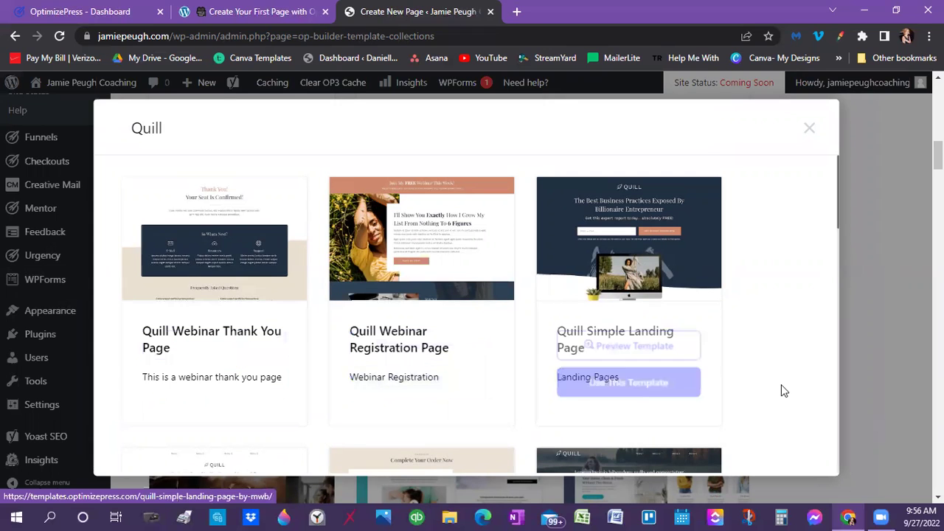
scroll(781, 385, down, 5)
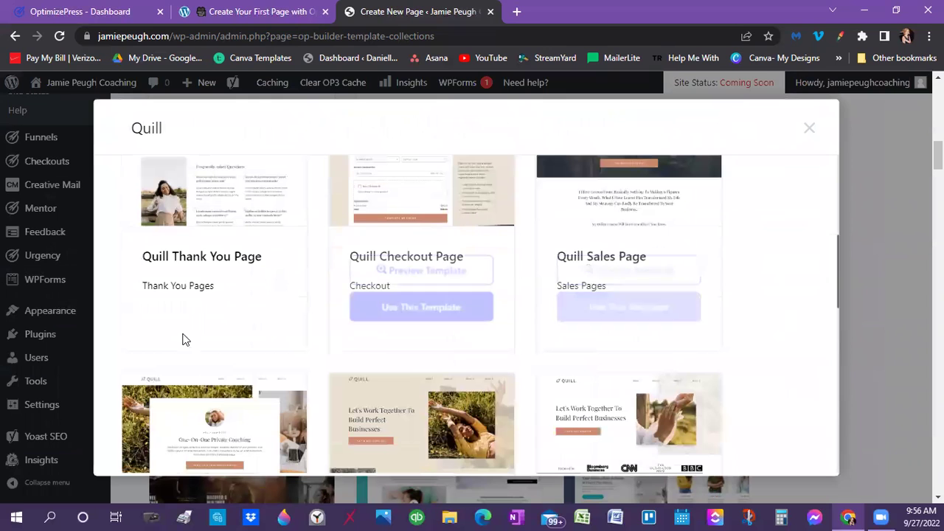
scroll(347, 425, down, 2)
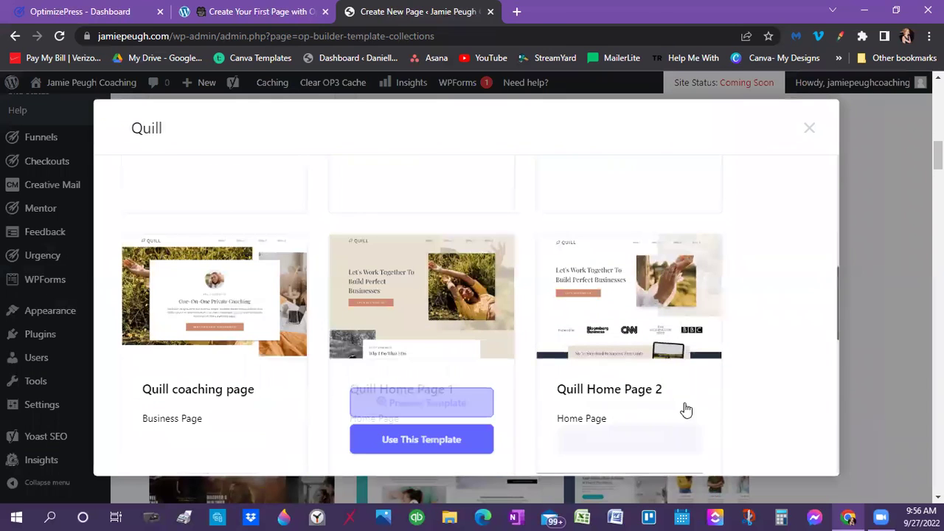
scroll(735, 429, down, 3)
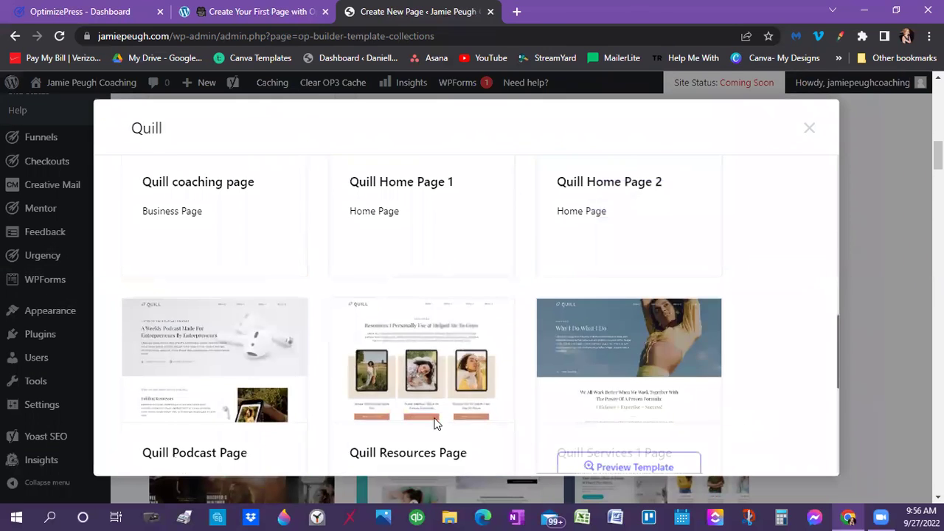
scroll(718, 432, down, 3)
scroll(708, 402, down, 2)
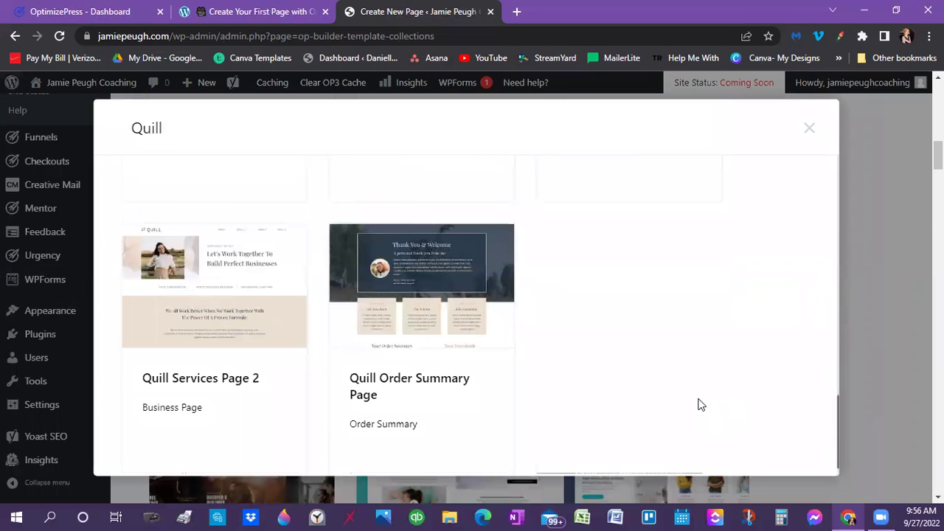
scroll(699, 403, up, 5)
scroll(701, 404, down, 6)
scroll(702, 405, up, 2)
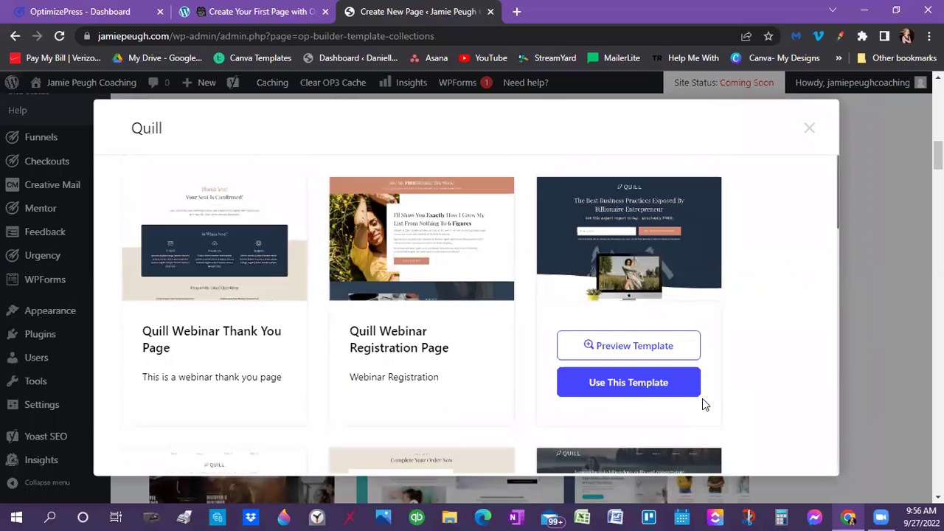
scroll(792, 337, down, 3)
scroll(794, 339, up, 3)
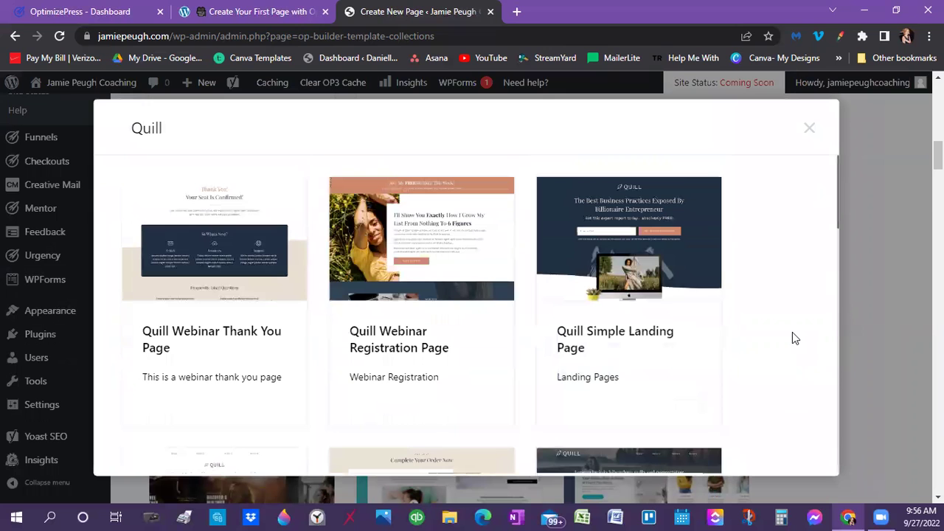
scroll(734, 380, down, 11)
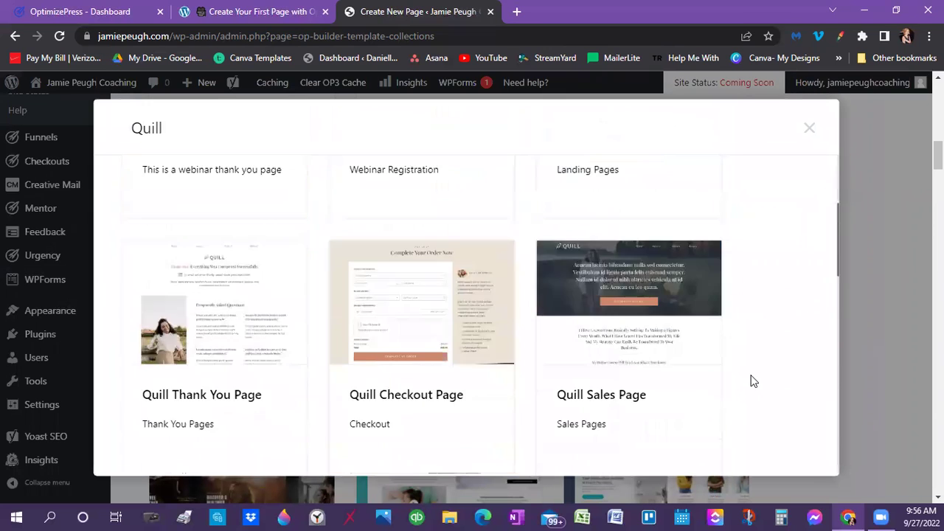
scroll(752, 379, up, 3)
scroll(737, 380, up, 2)
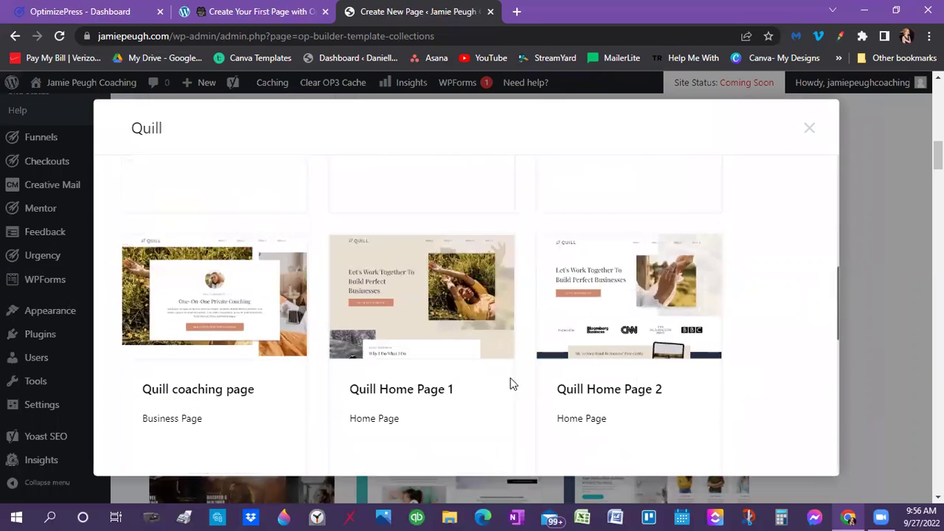
Choose the Quill Home Page 1 template for the new page
mouse_move(390, 413)
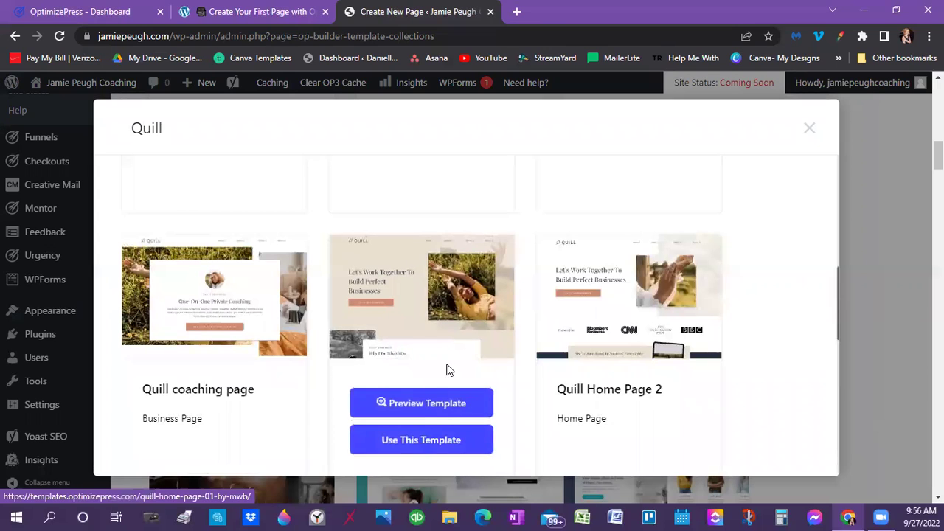
mouse_move(580, 335)
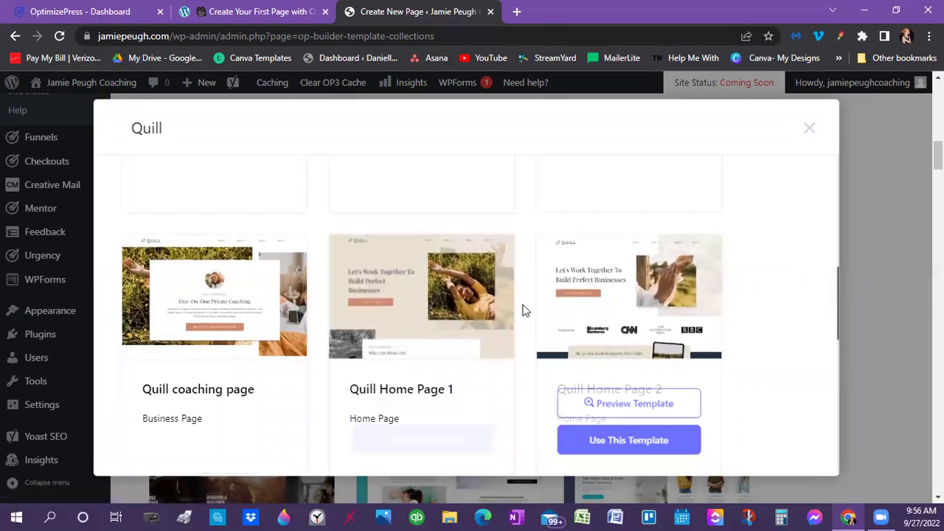
mouse_move(385, 310)
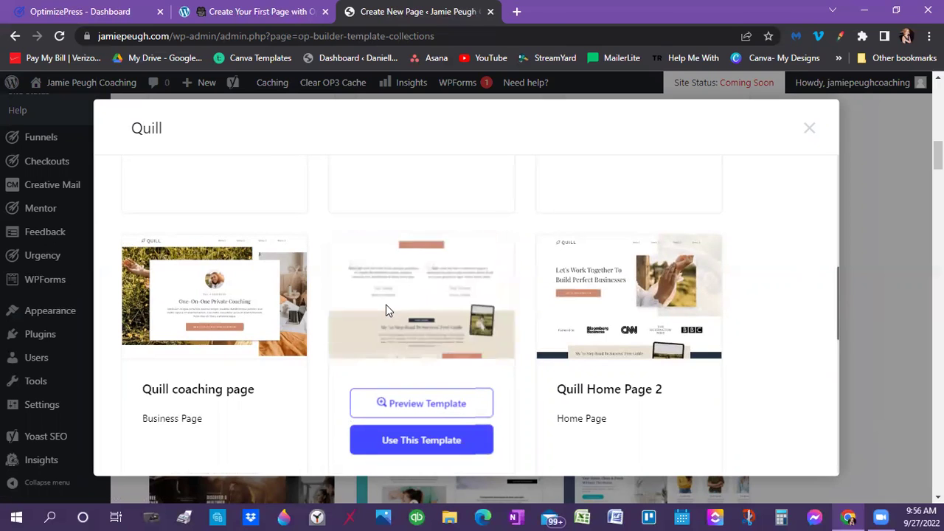
mouse_move(607, 295)
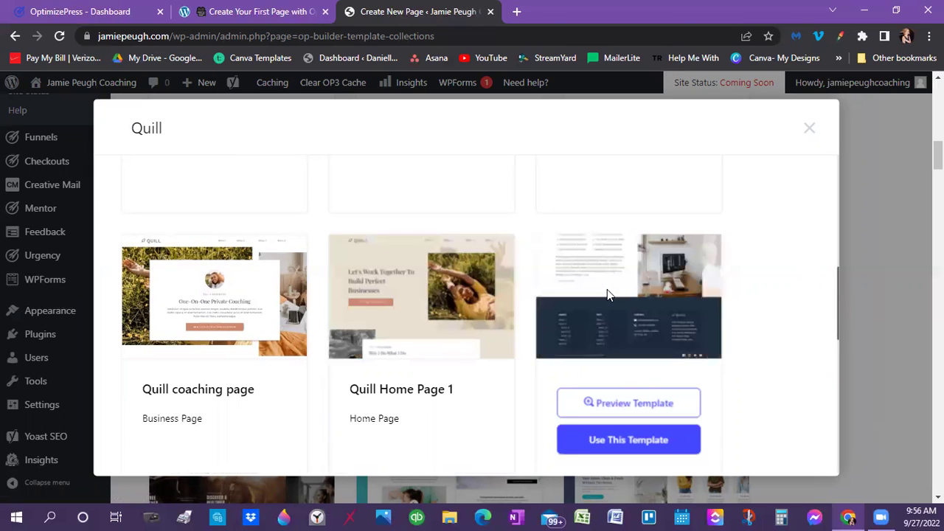
scroll(639, 312, down, 2)
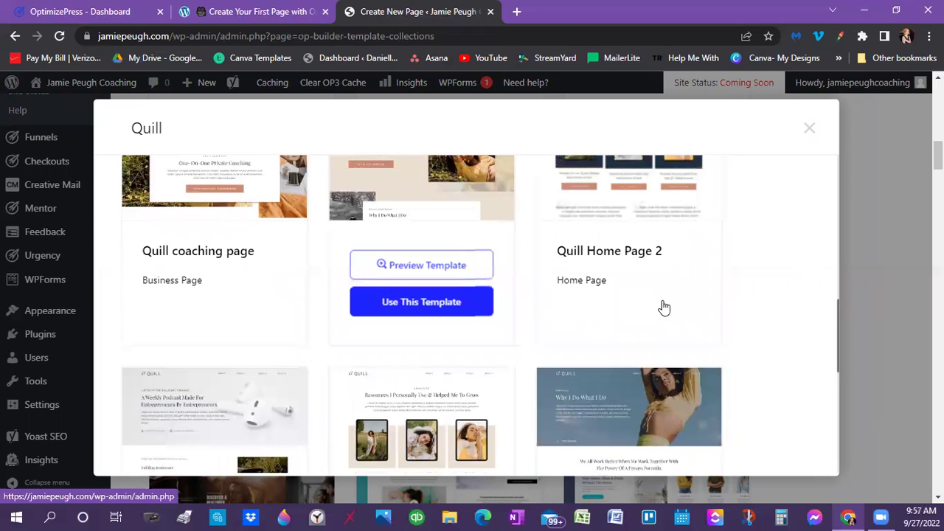
scroll(408, 374, up, 1)
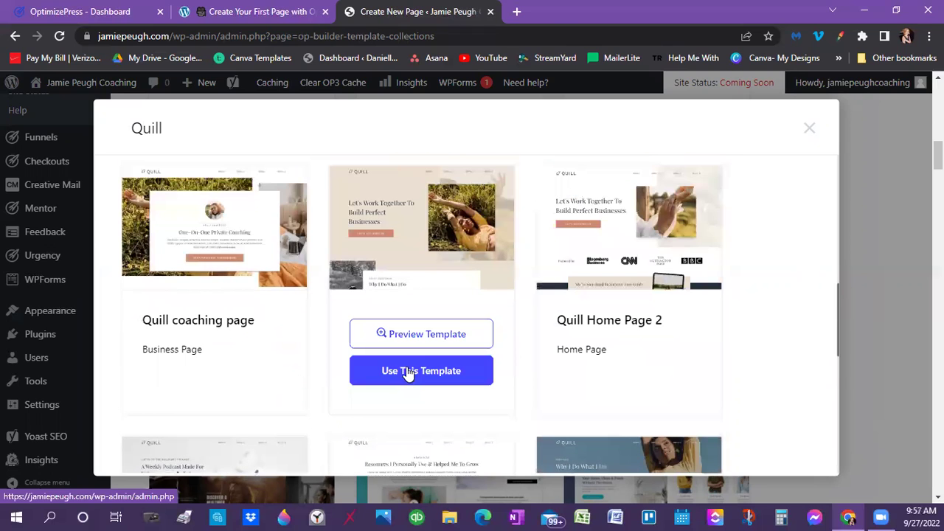
click(408, 371)
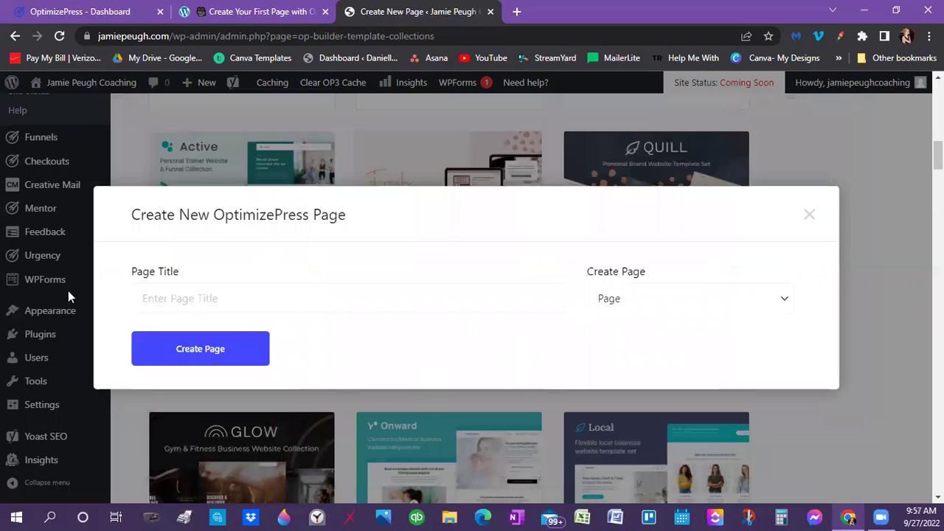
Title the new page 'Home' and create it from the template
click(159, 295)
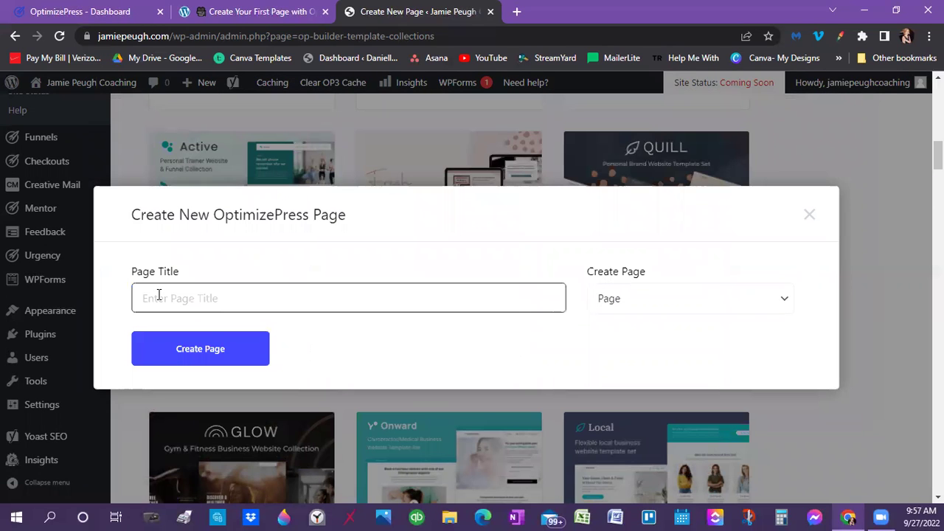
text(Ho)
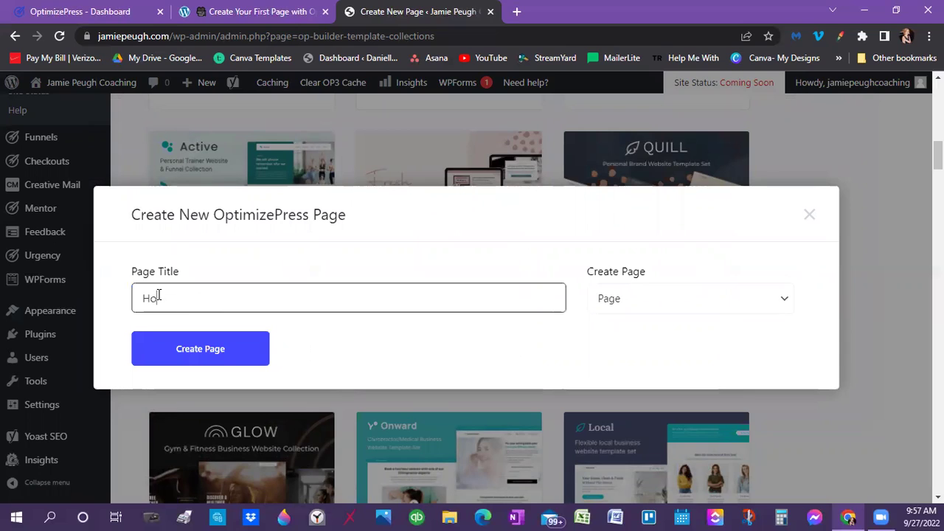
text(me)
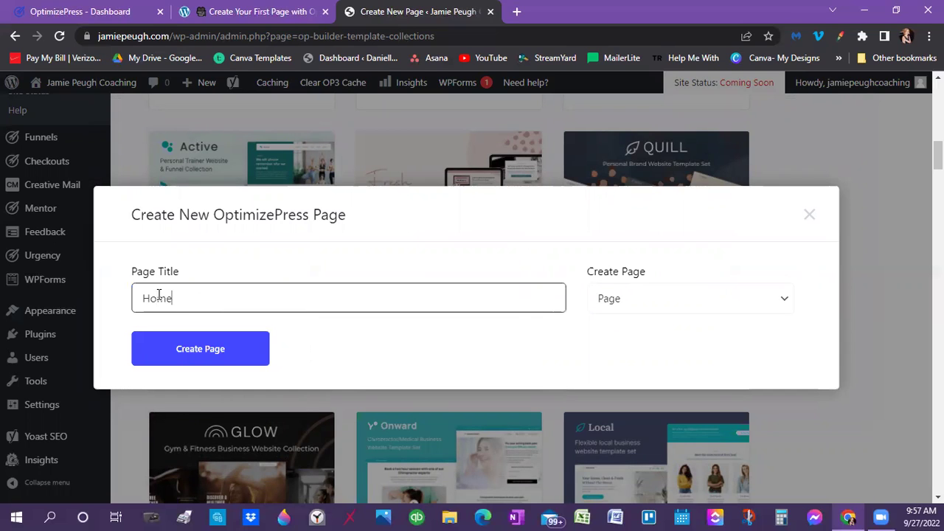
click(169, 350)
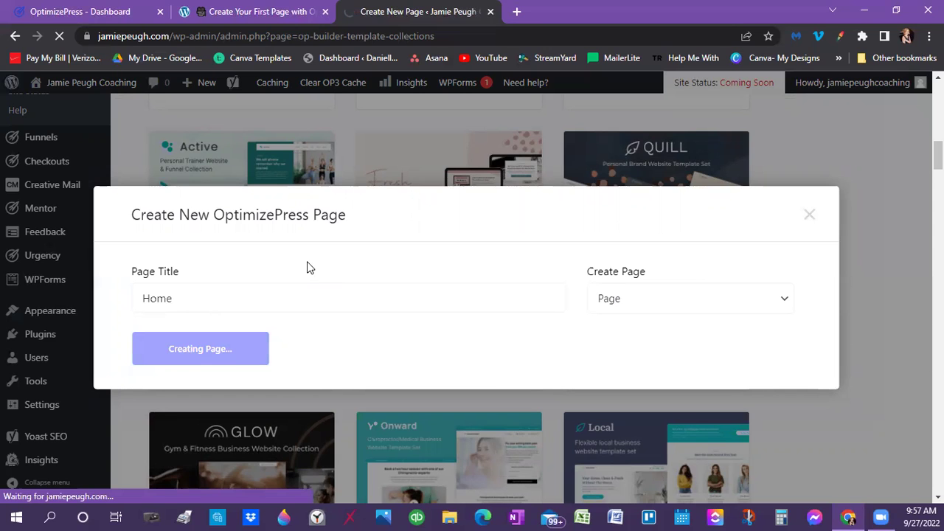
Wait for the Edit Page 'Home' screen to finish loading, scrolling back to its top
scroll(49, 235, up, 10)
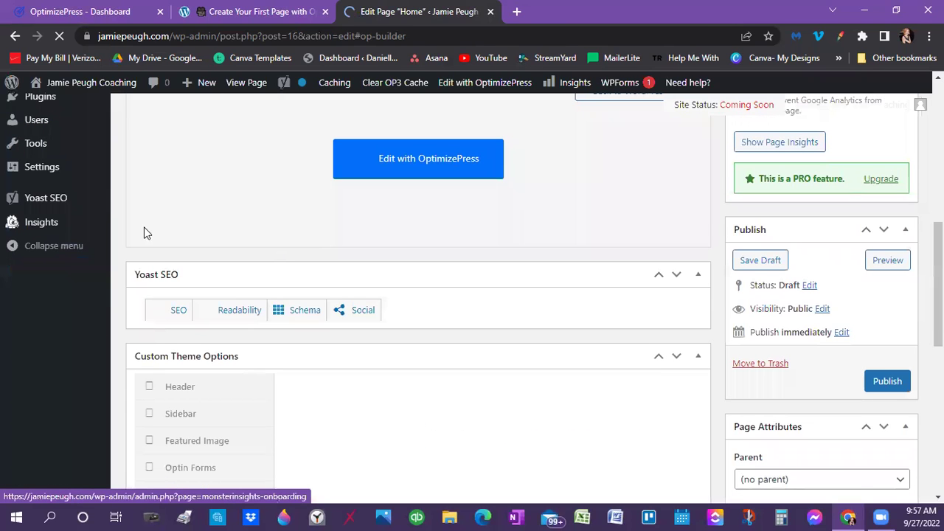
scroll(143, 232, up, 3)
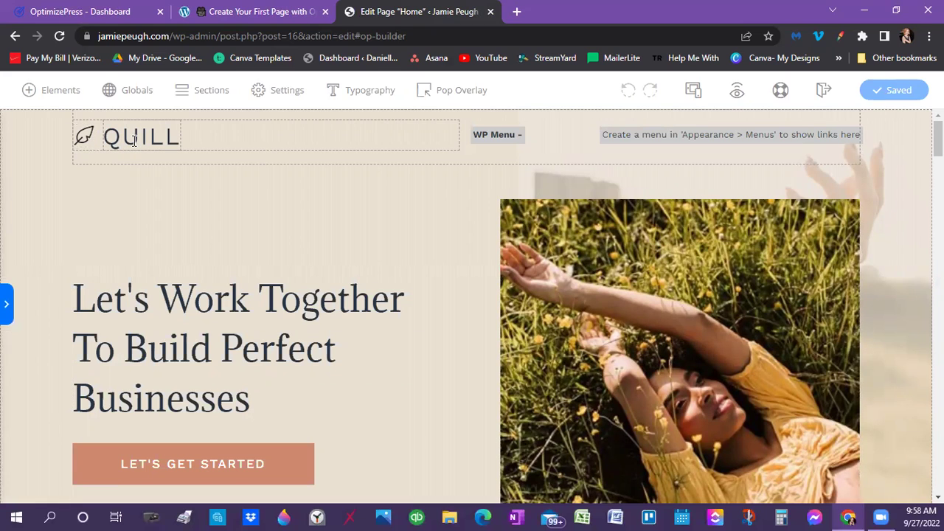
Change the hero section's background colour from #e9e0d2 to dark orange #b87308
click(30, 151)
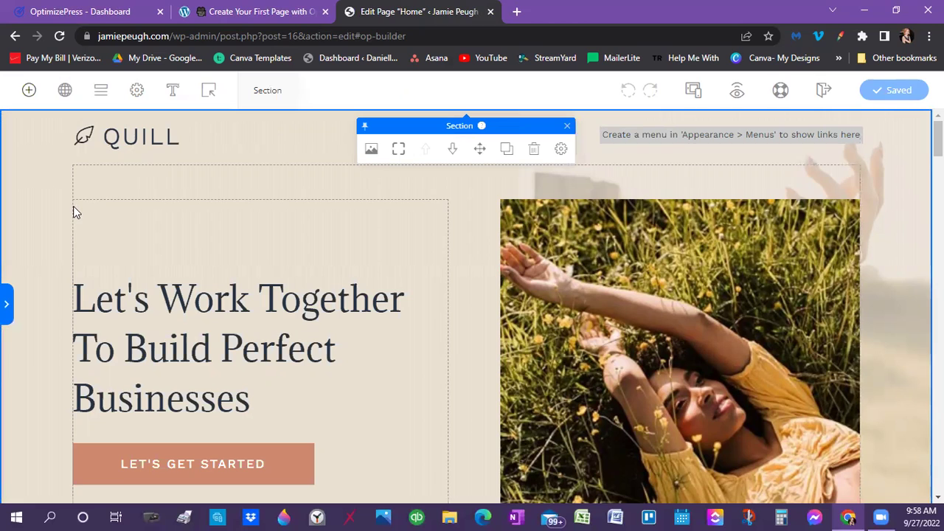
click(371, 150)
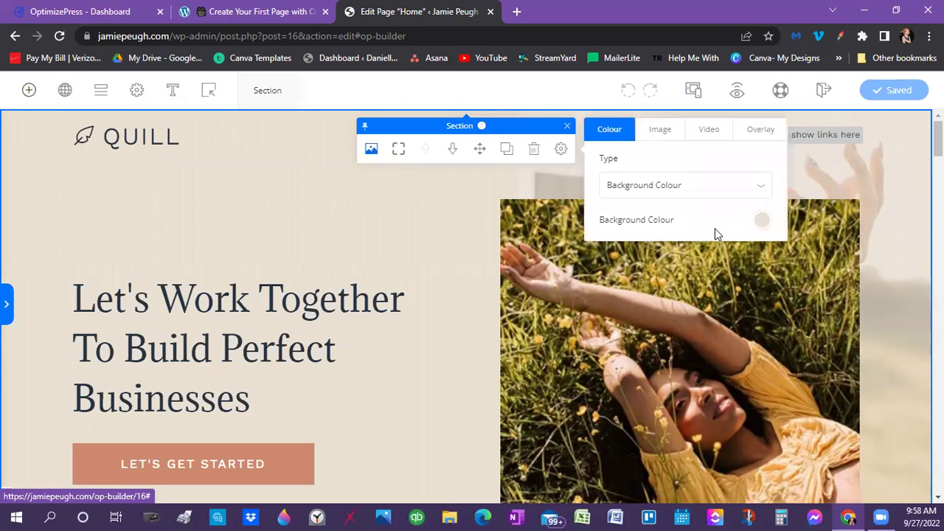
click(764, 220)
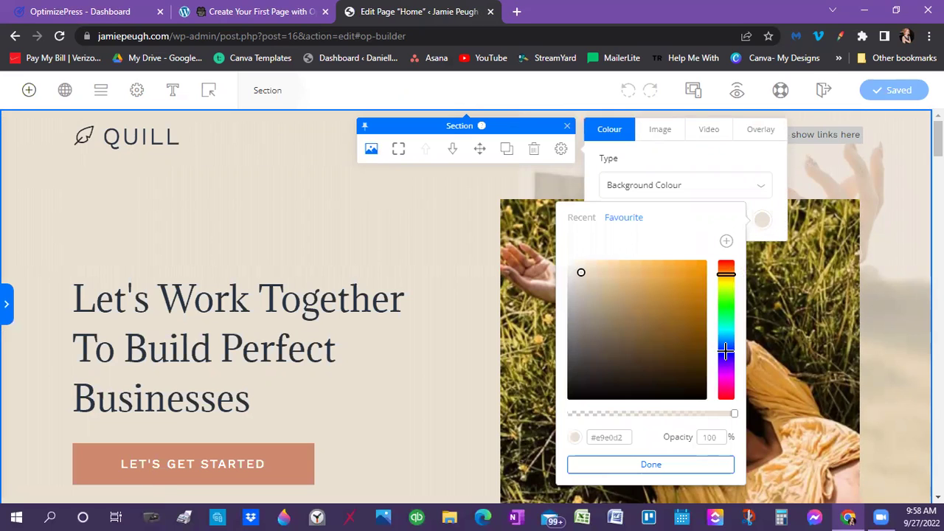
click(579, 395)
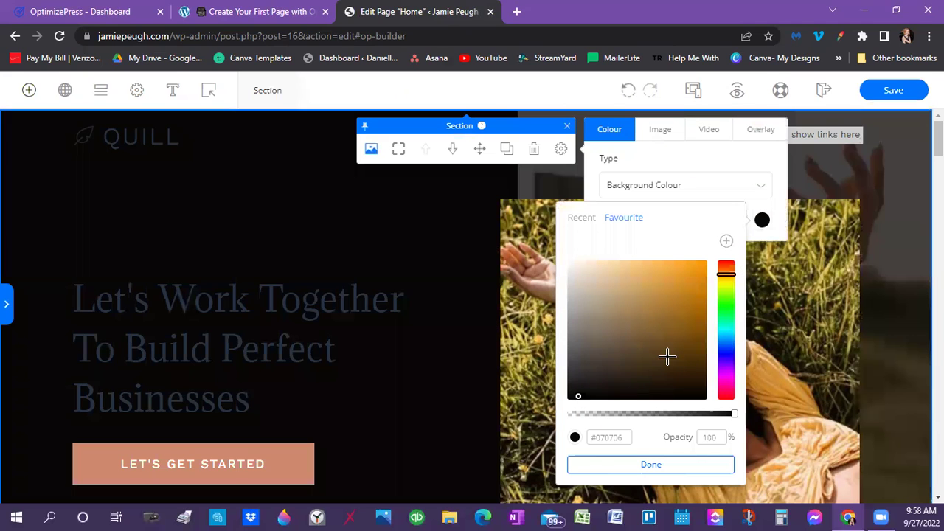
click(684, 278)
click(700, 298)
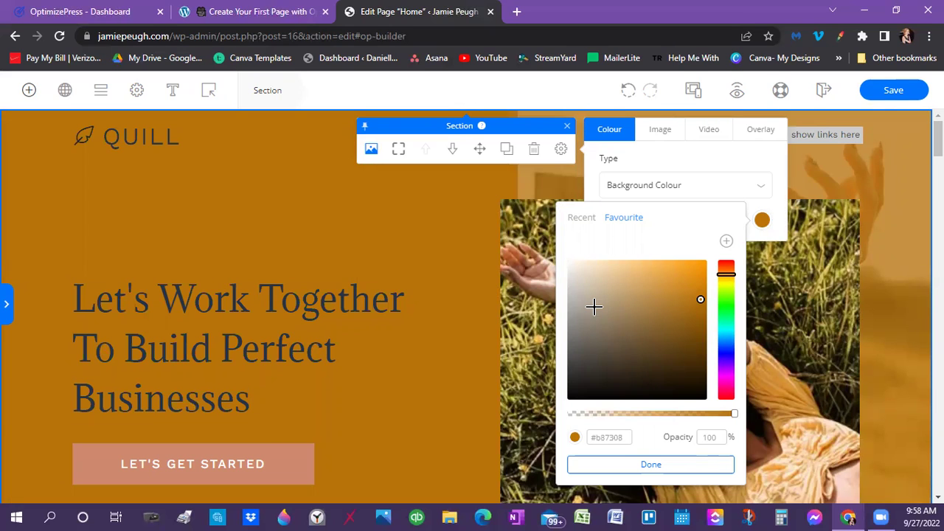
click(525, 263)
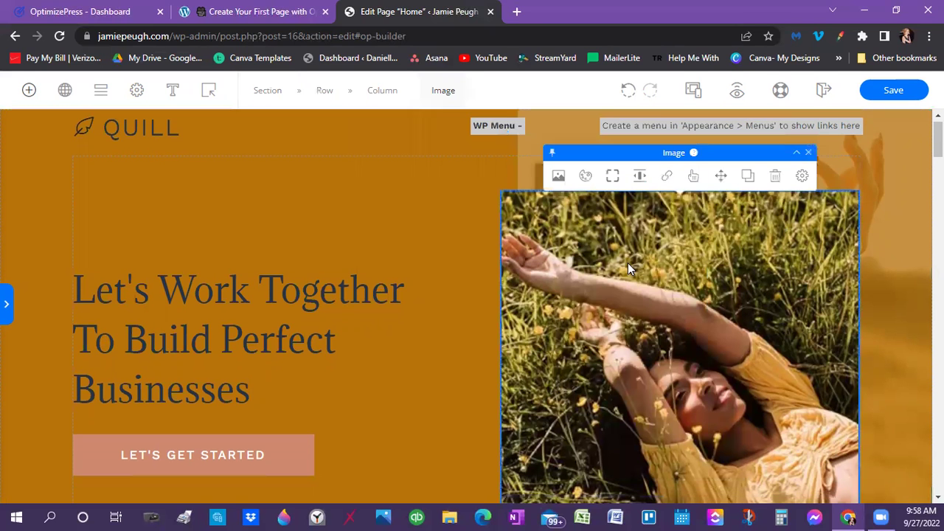
scroll(665, 306, down, 2)
scroll(418, 258, up, 1)
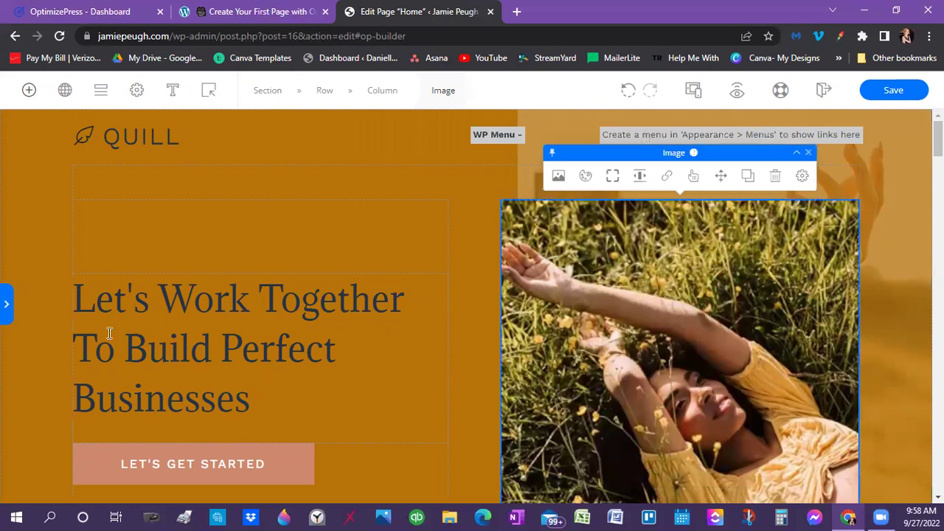
scroll(120, 324, up, 2)
click(119, 313)
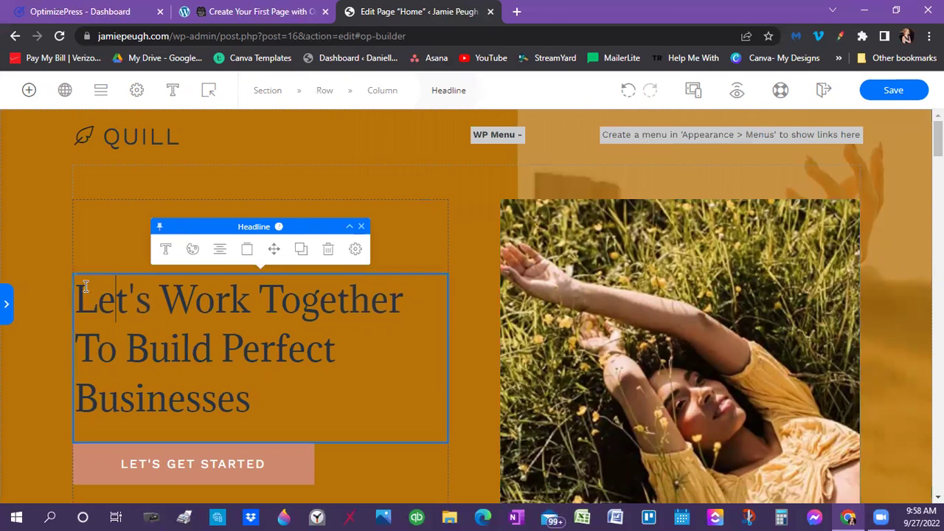
drag(75, 293, 98, 295)
triple_click(309, 416)
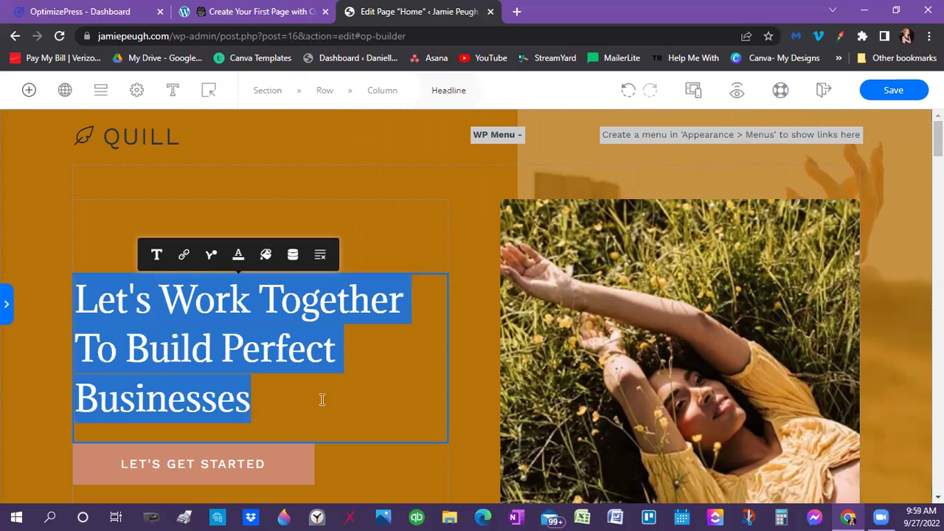
click(490, 139)
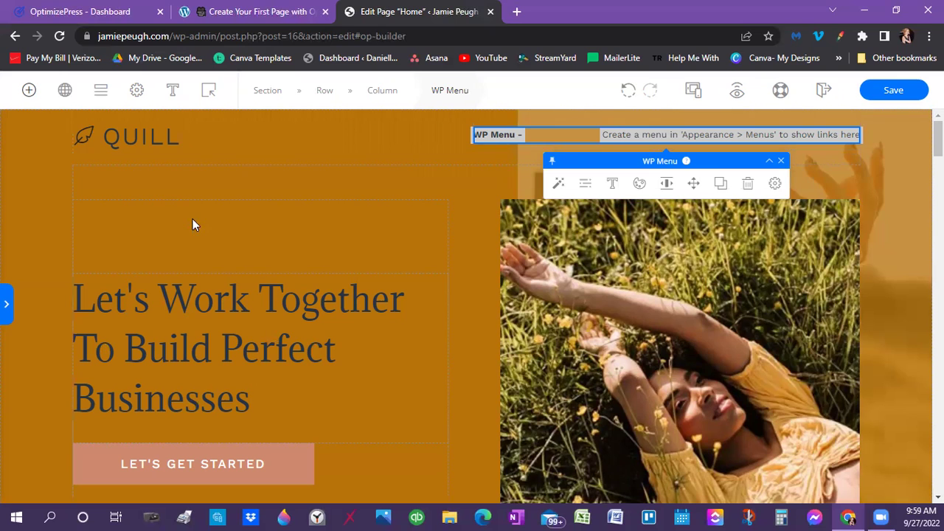
scroll(325, 307, down, 3)
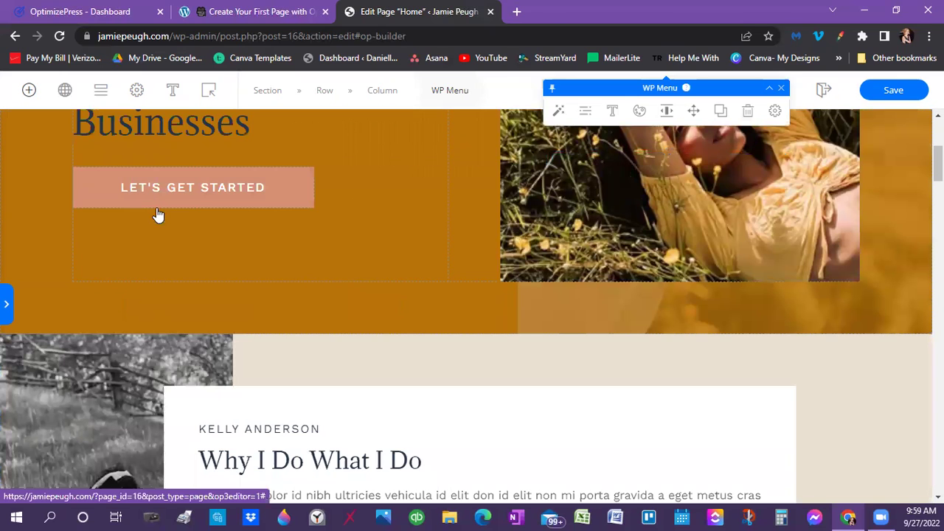
scroll(220, 298, down, 2)
scroll(571, 394, down, 1)
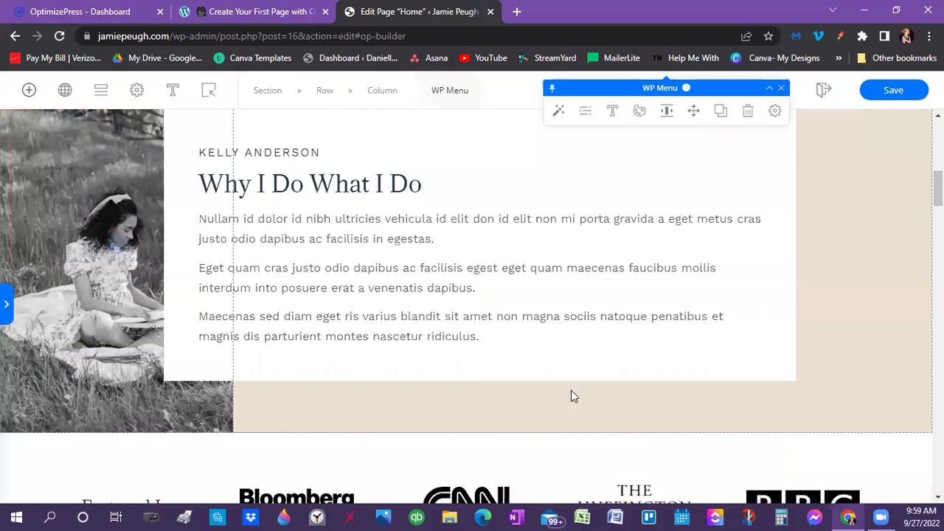
scroll(522, 392, down, 4)
scroll(745, 371, down, 5)
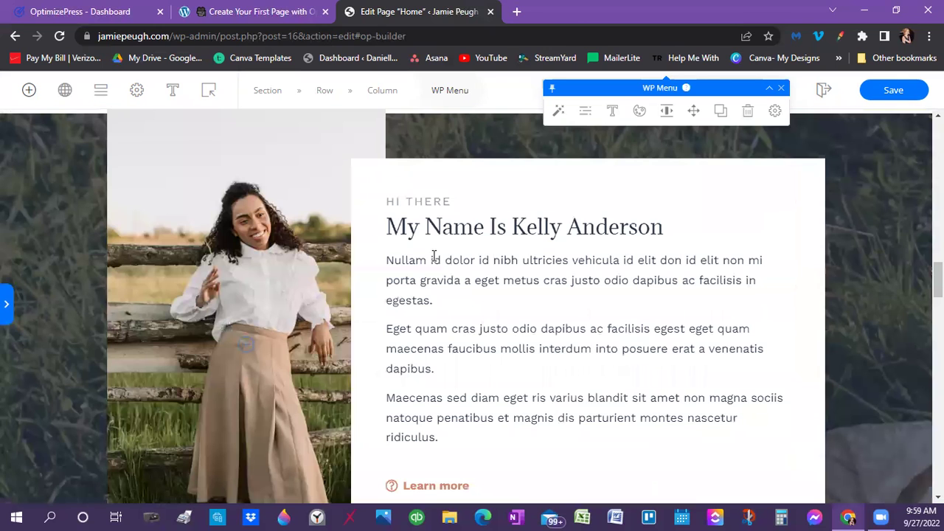
scroll(424, 212, down, 1)
Replace the name in the 'My Name Is' heading with the site owner's name
click(669, 208)
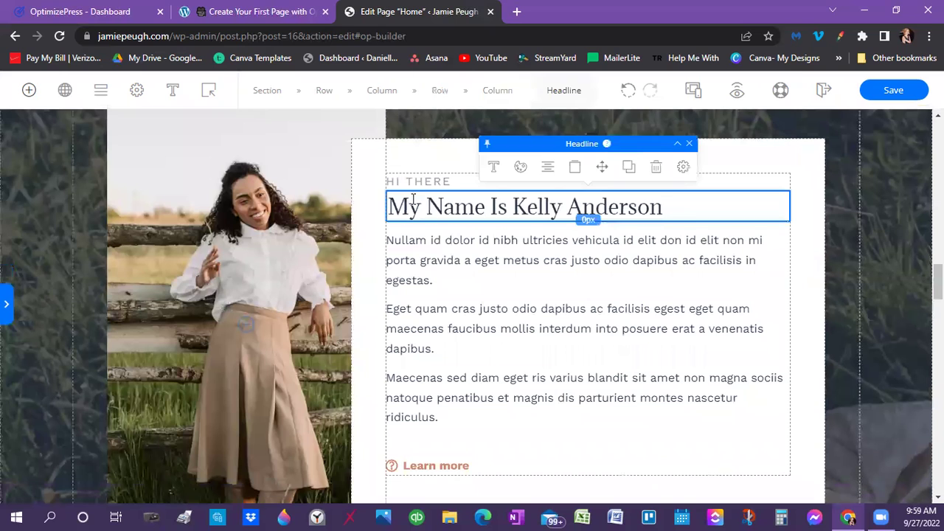
double_click(570, 214)
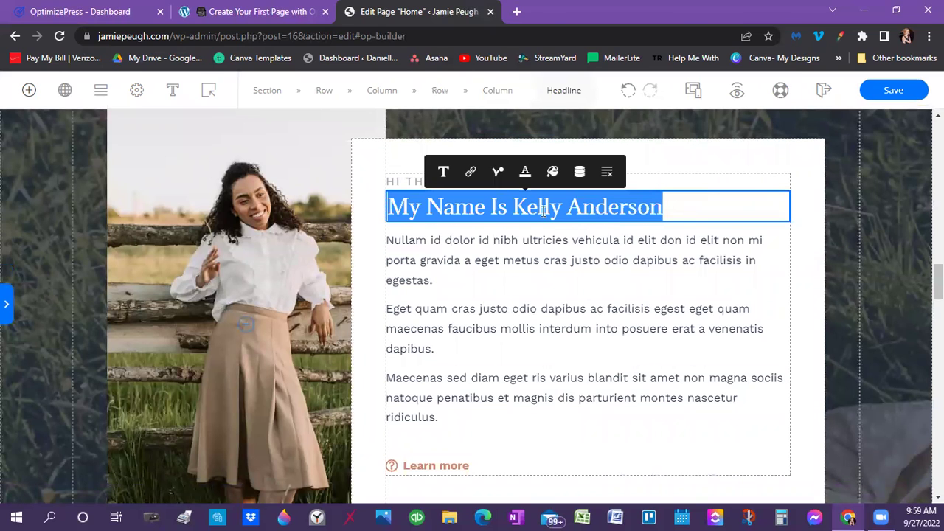
shift+click(517, 207)
shift+click(515, 208)
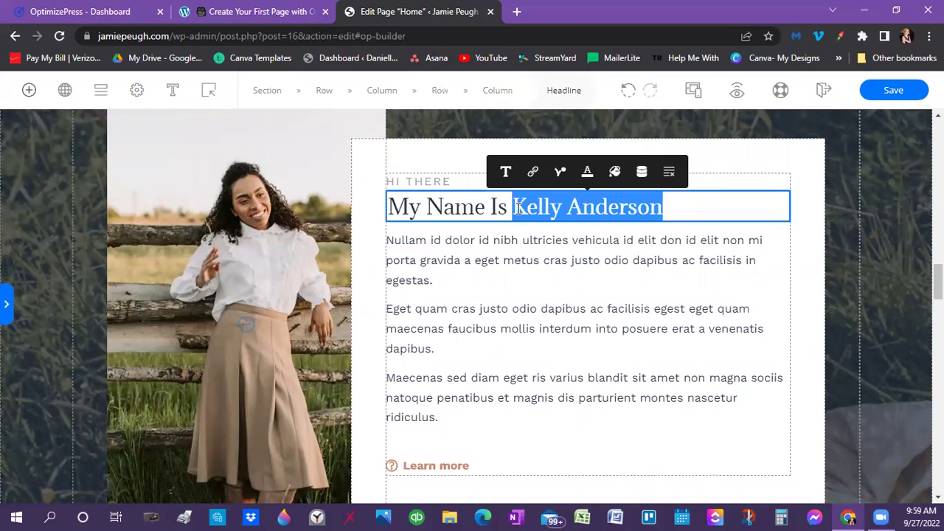
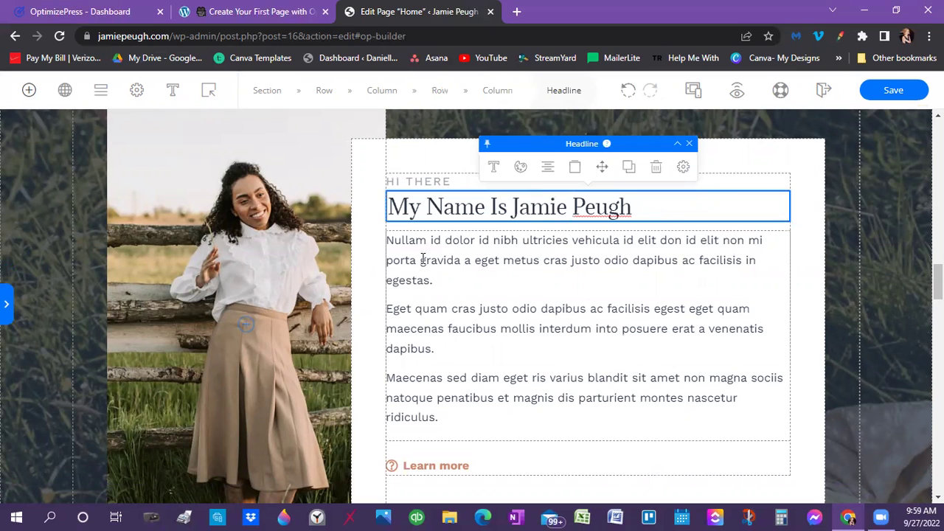
Undo the accidental column layout shift, then go to the OptimizePress dashboard
click(391, 240)
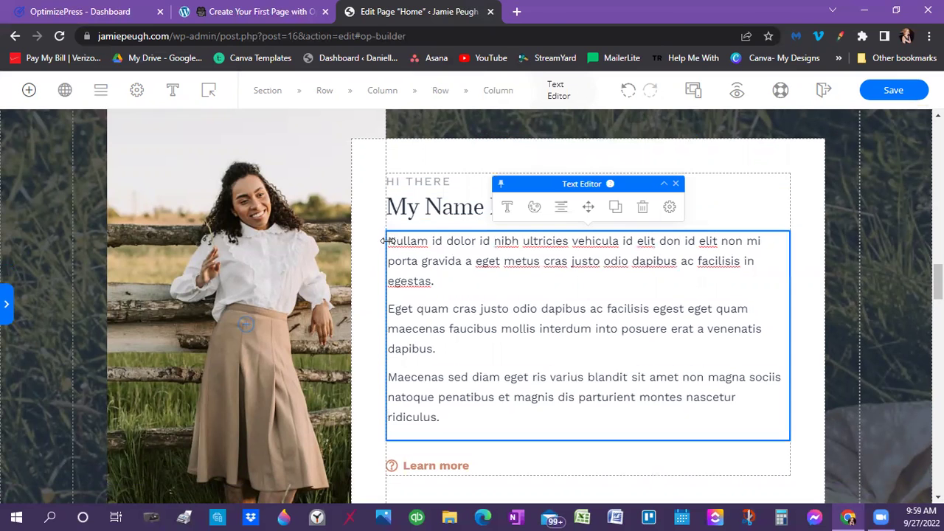
key(Escape)
click(476, 267)
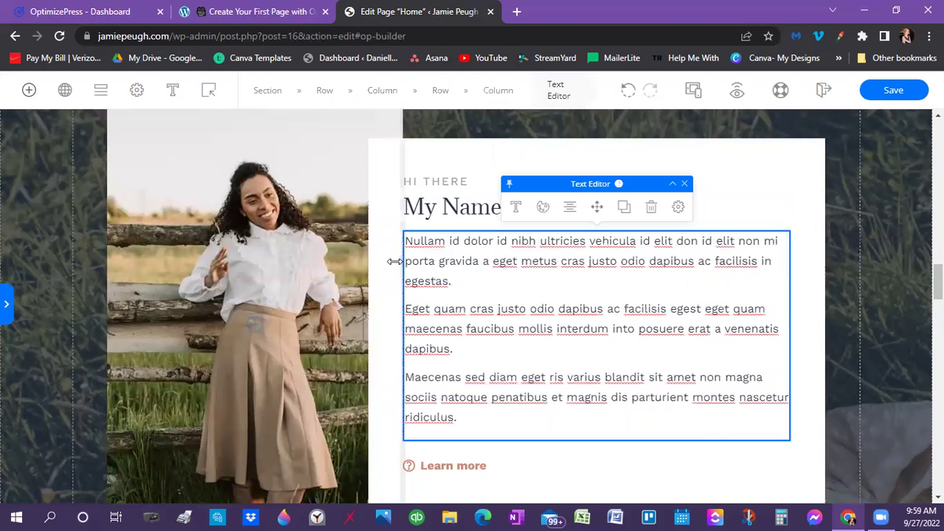
click(396, 261)
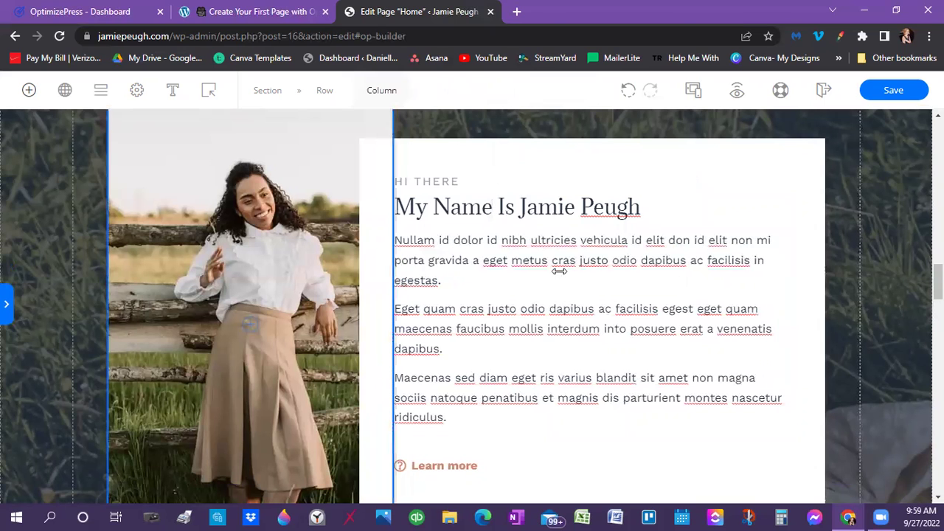
click(648, 93)
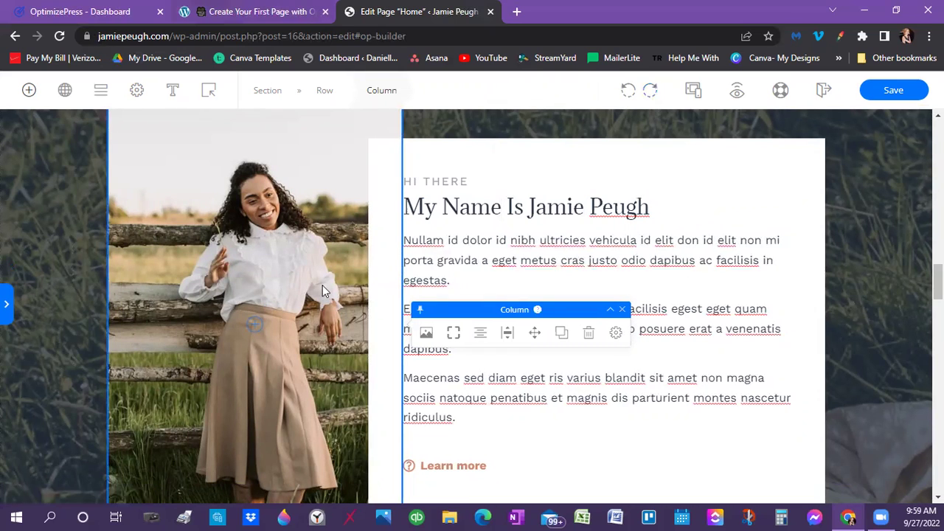
click(69, 12)
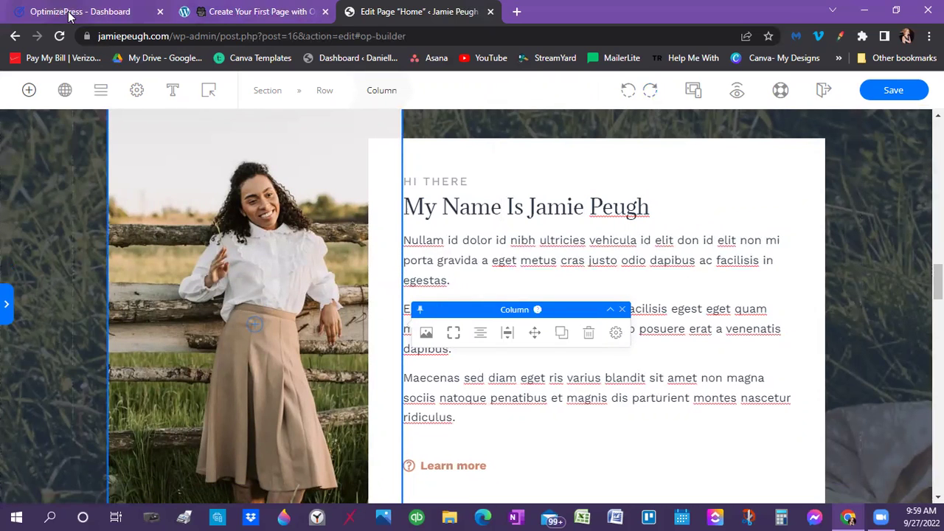
scroll(499, 441, up, 3)
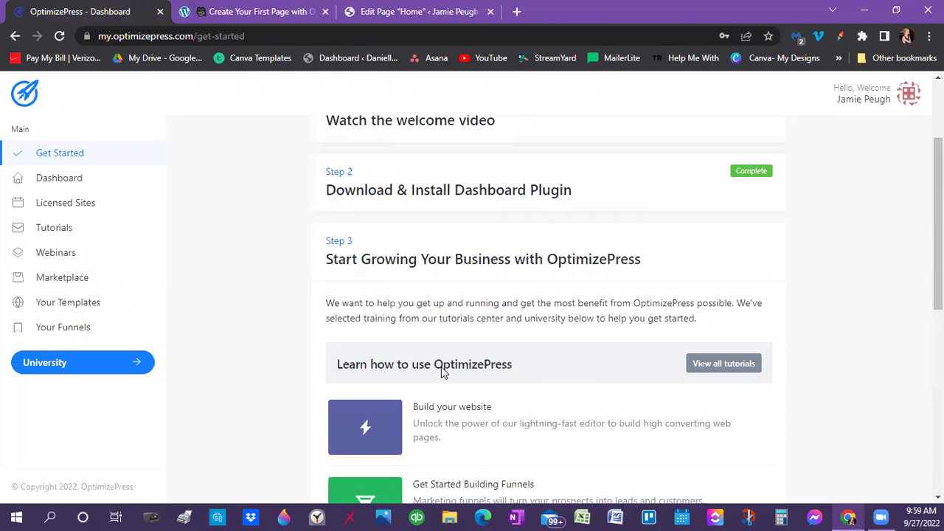
Open the OptimizeBuilder Guides & Tutorials in a new tab, skim it, then return to the Home page editor
click(253, 169)
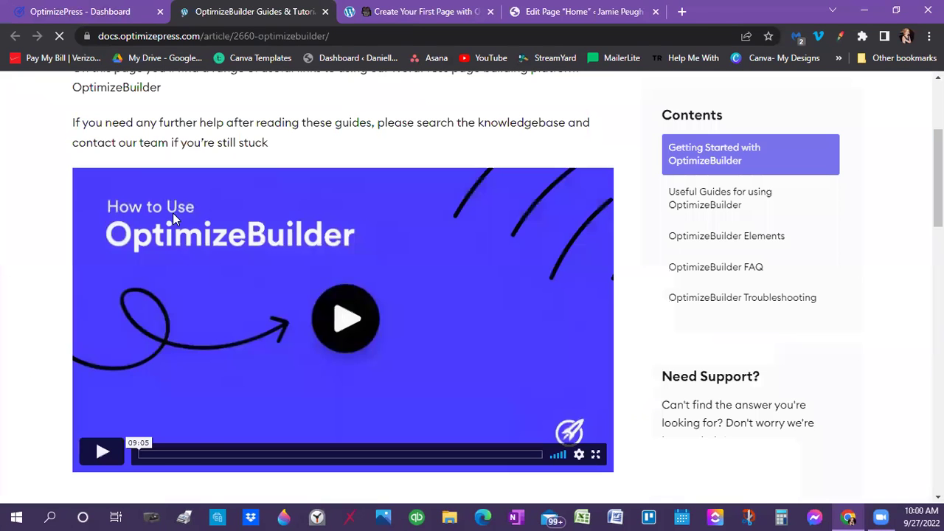
scroll(199, 283, up, 1)
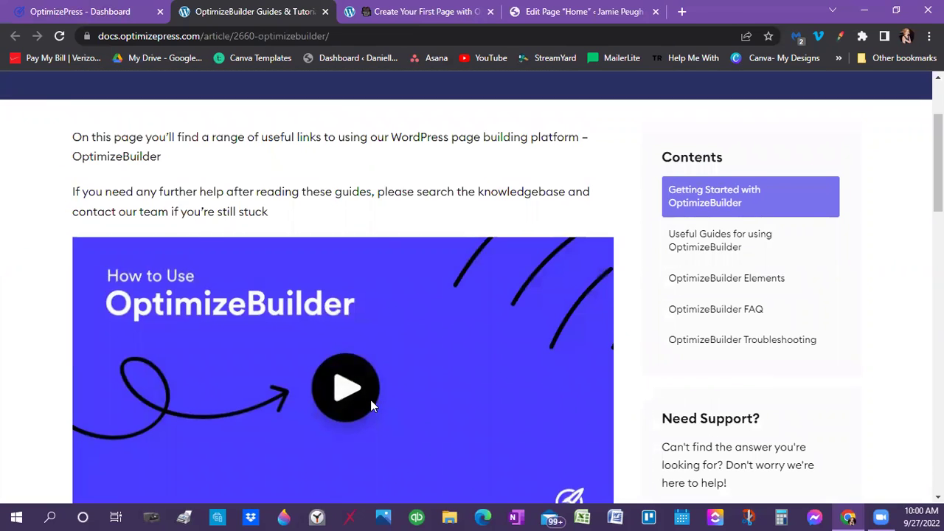
scroll(369, 407, down, 1)
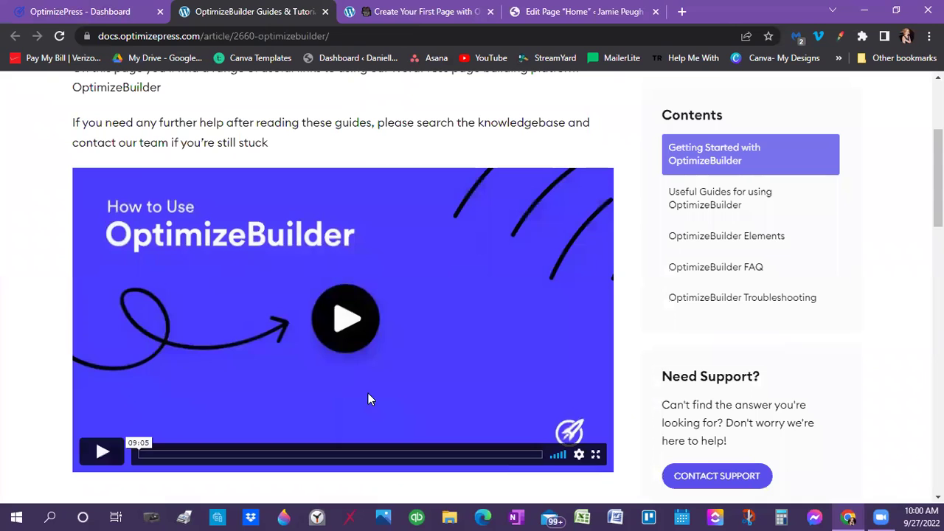
scroll(170, 246, down, 6)
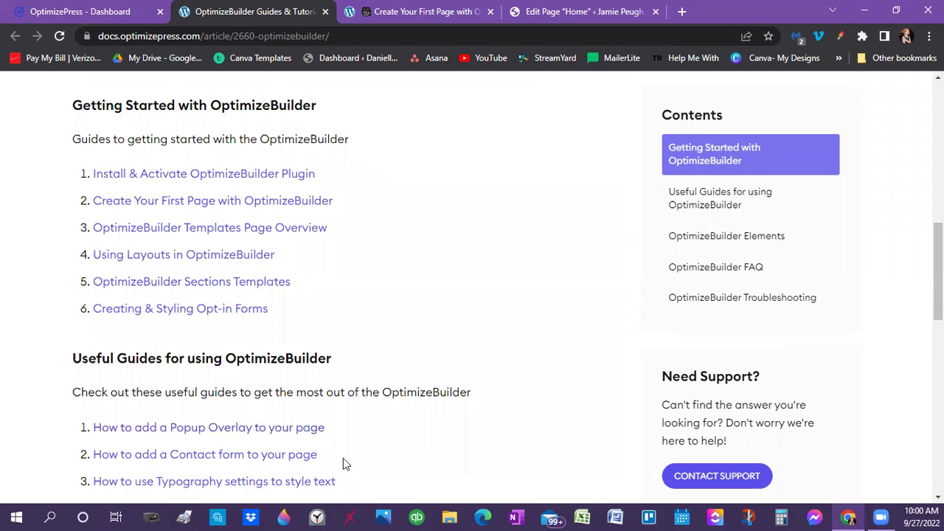
click(551, 9)
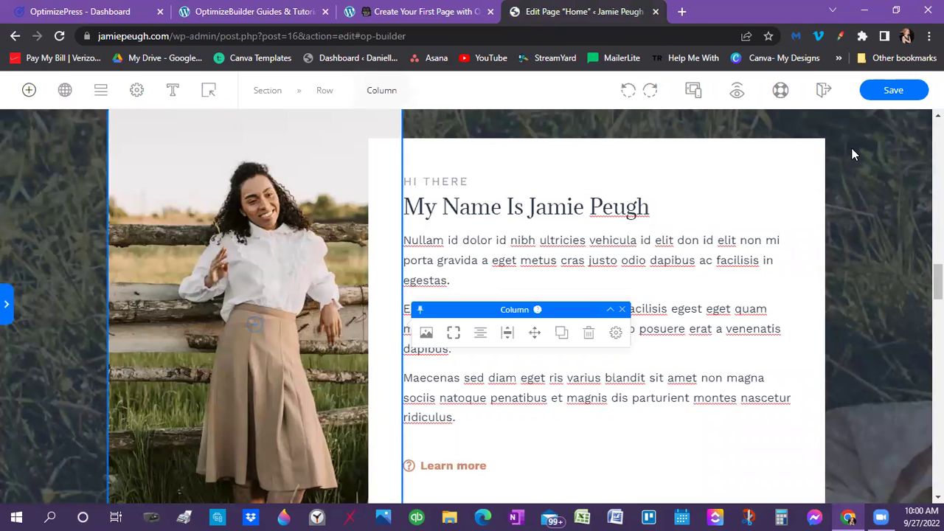
Save the Home page with Ctrl+S and exit the builder, confirming the close prompt
key(ctrl+s)
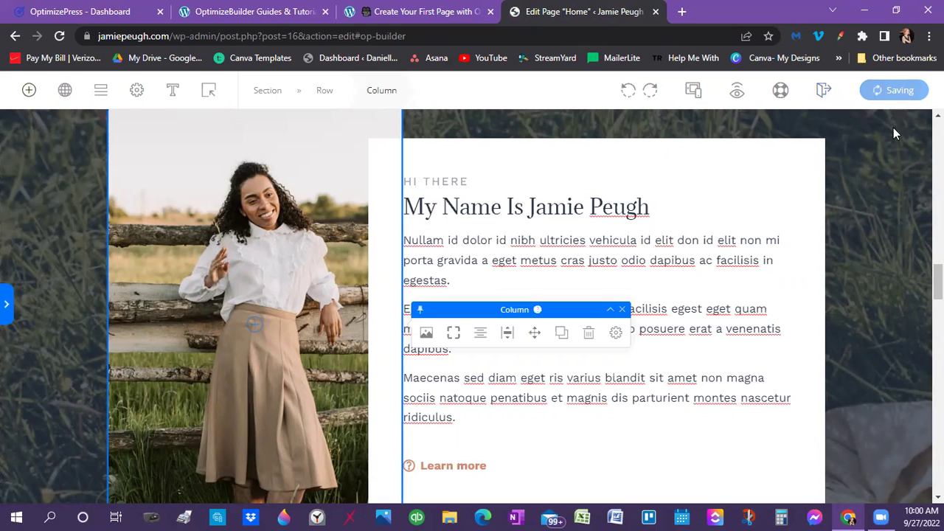
click(824, 90)
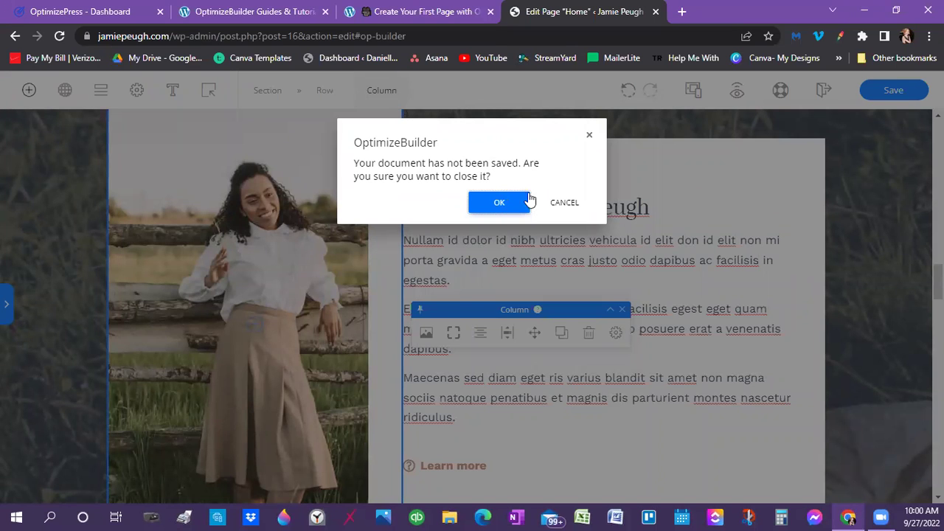
click(500, 203)
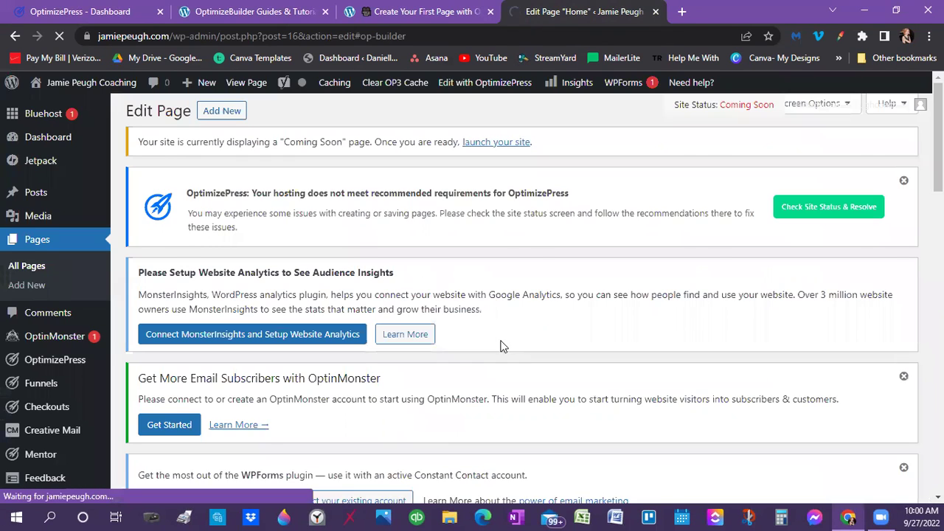
scroll(484, 345, down, 3)
scroll(424, 342, down, 1)
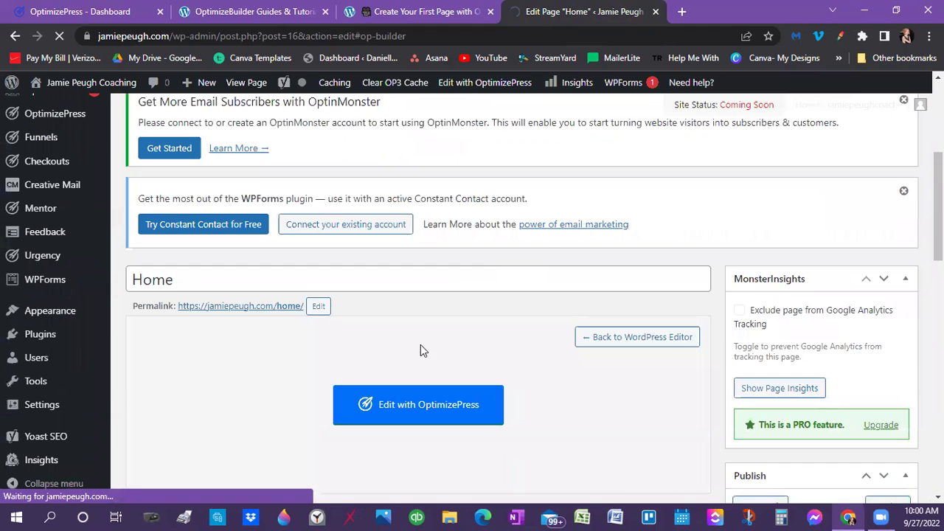
scroll(407, 341, down, 5)
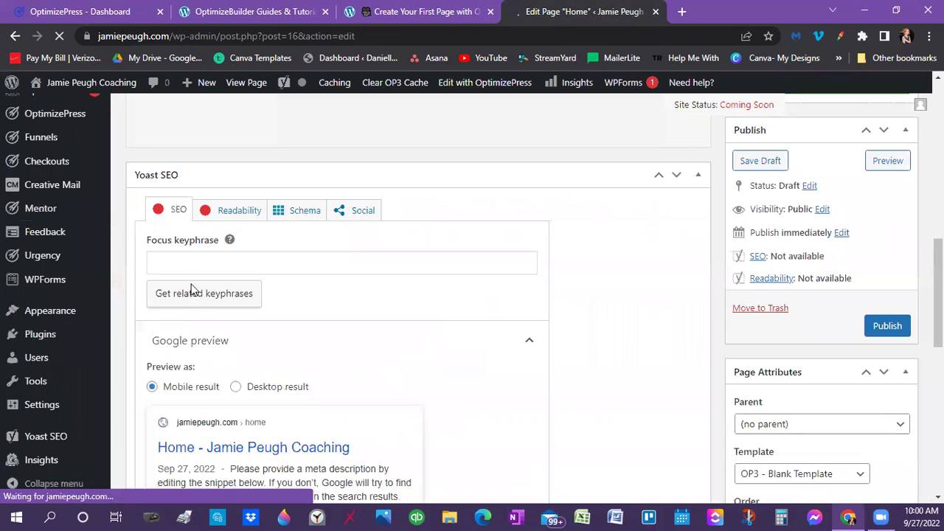
click(883, 324)
scroll(744, 331, down, 5)
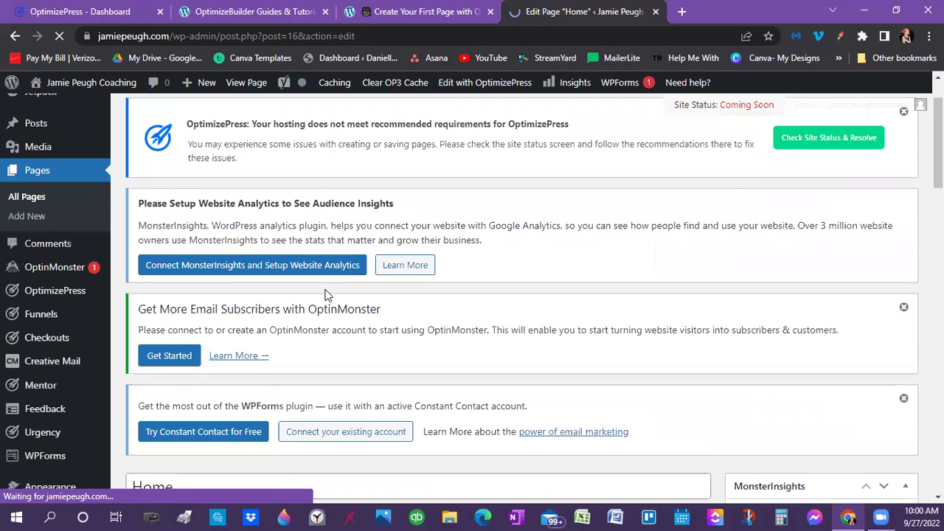
scroll(328, 294, down, 10)
scroll(328, 295, down, 5)
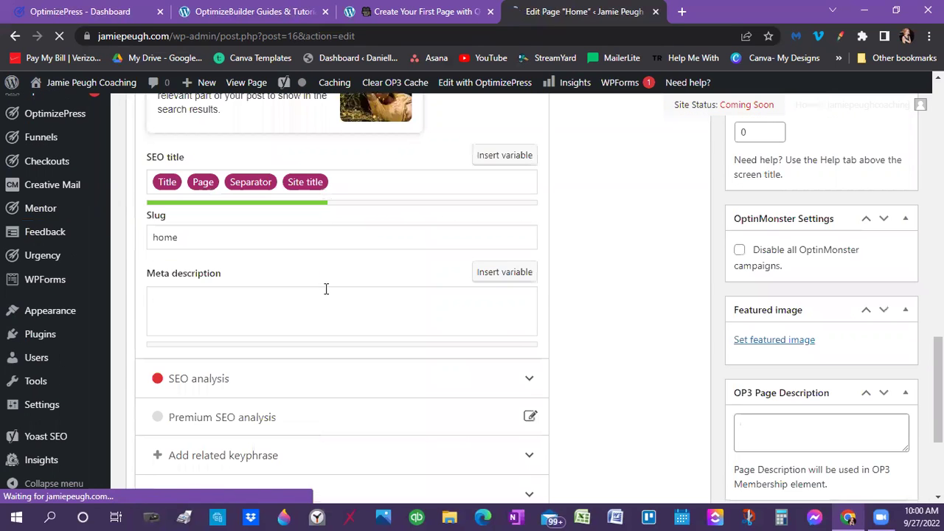
scroll(336, 299, up, 3)
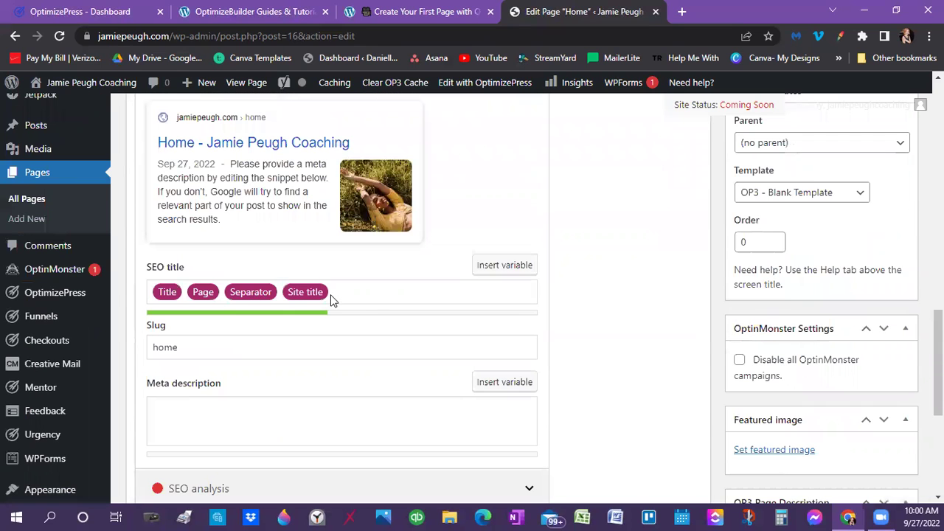
scroll(371, 310, up, 1)
scroll(221, 266, up, 2)
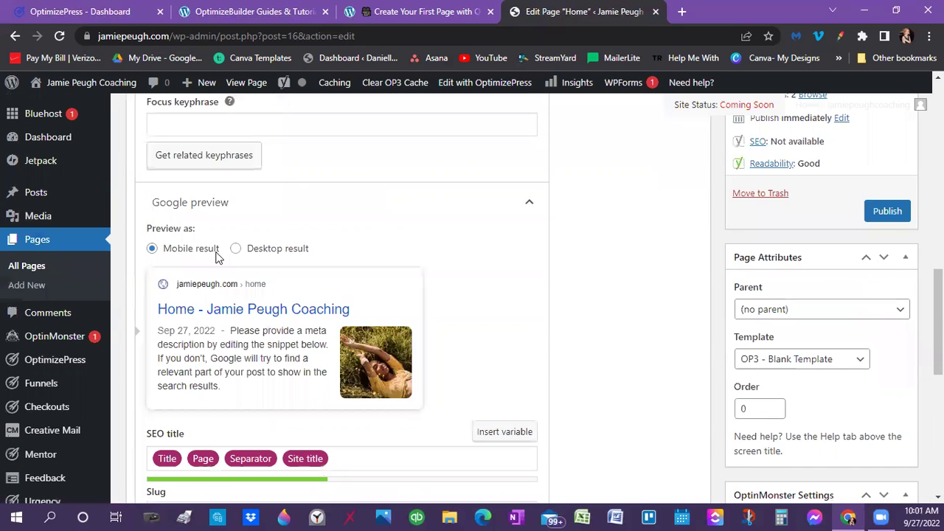
scroll(225, 278, up, 2)
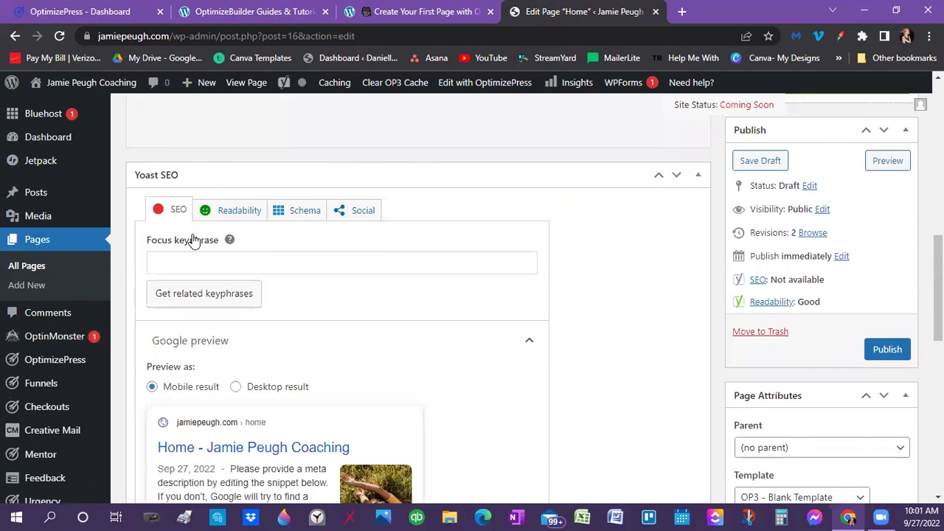
scroll(167, 114, down, 2)
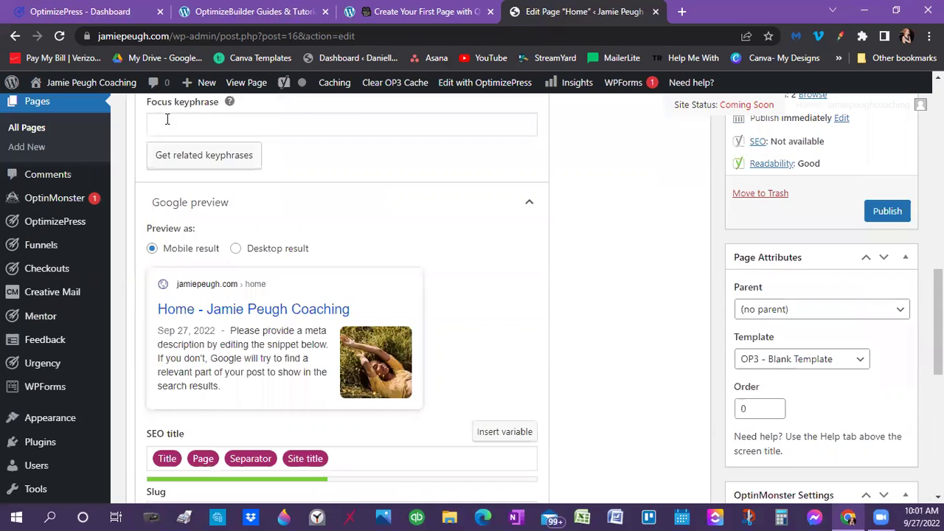
click(161, 128)
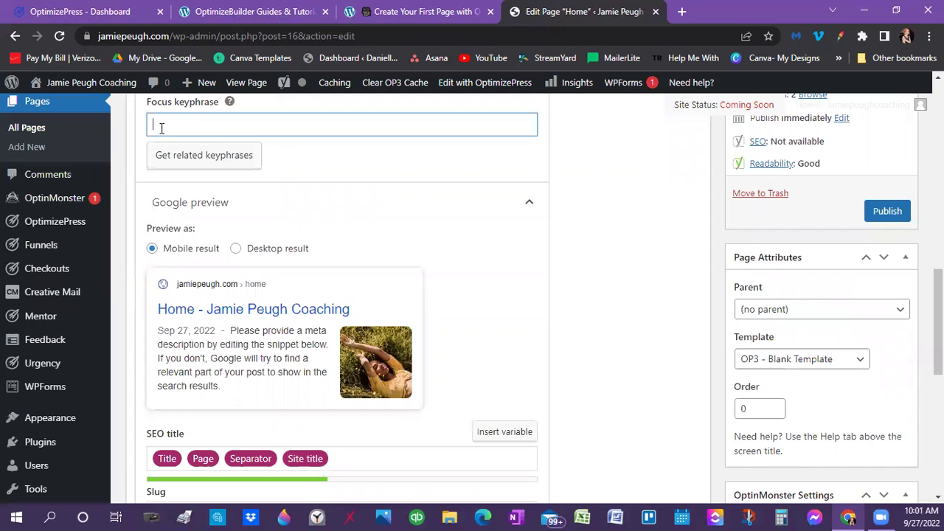
scroll(204, 129, down, 1)
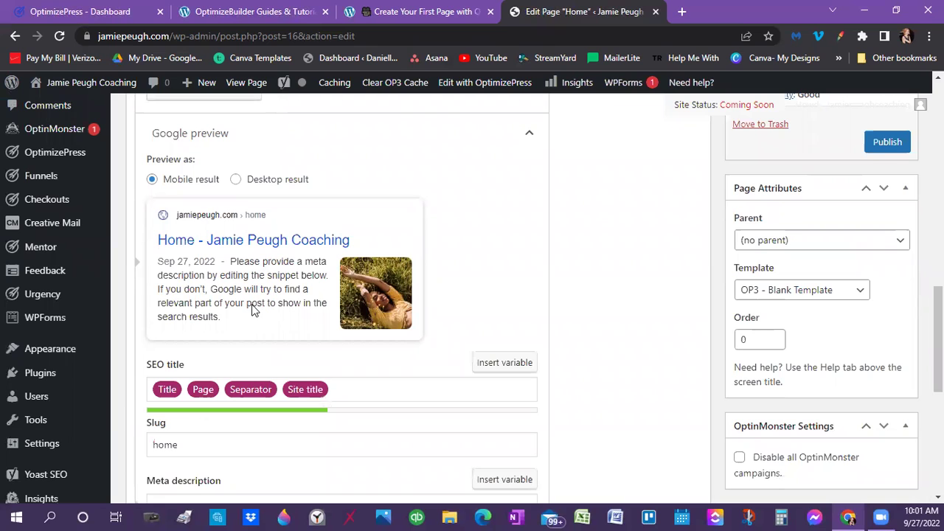
scroll(175, 243, down, 3)
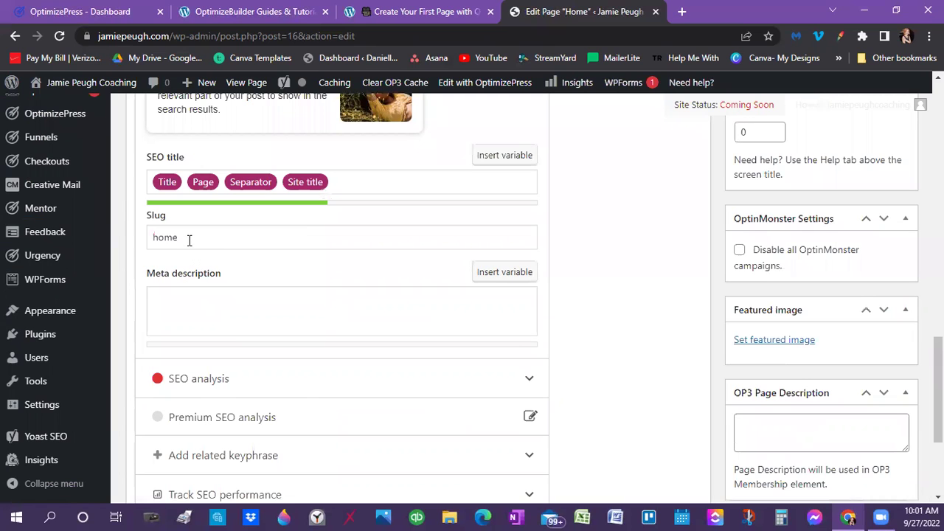
scroll(196, 233, up, 4)
scroll(204, 190, up, 1)
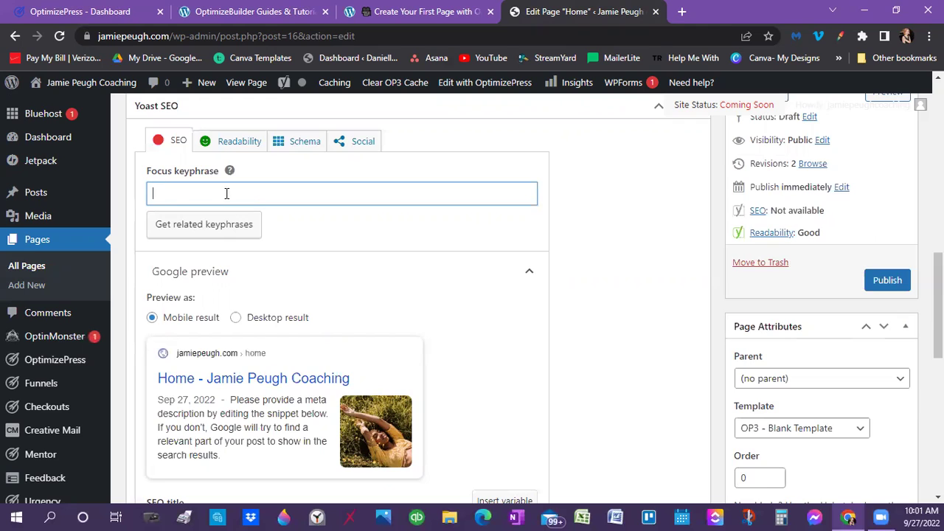
scroll(228, 200, down, 3)
scroll(199, 304, down, 3)
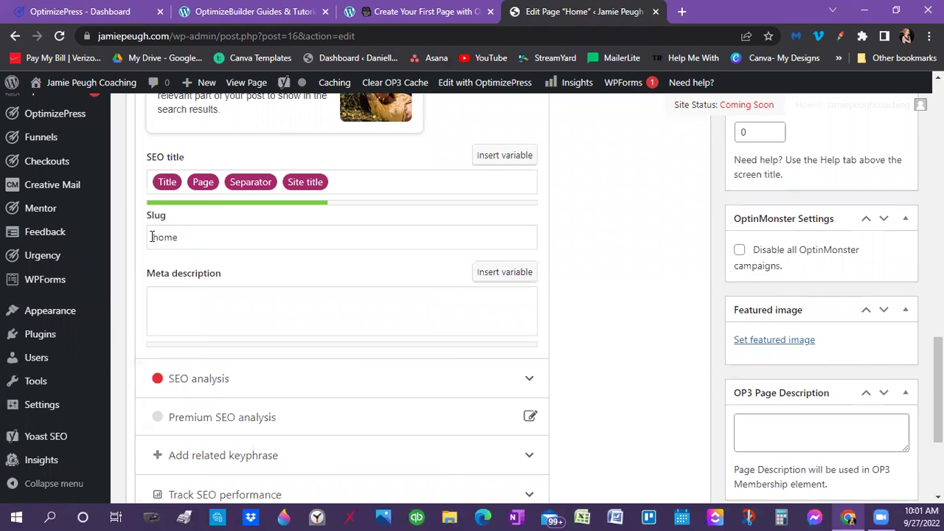
click(179, 237)
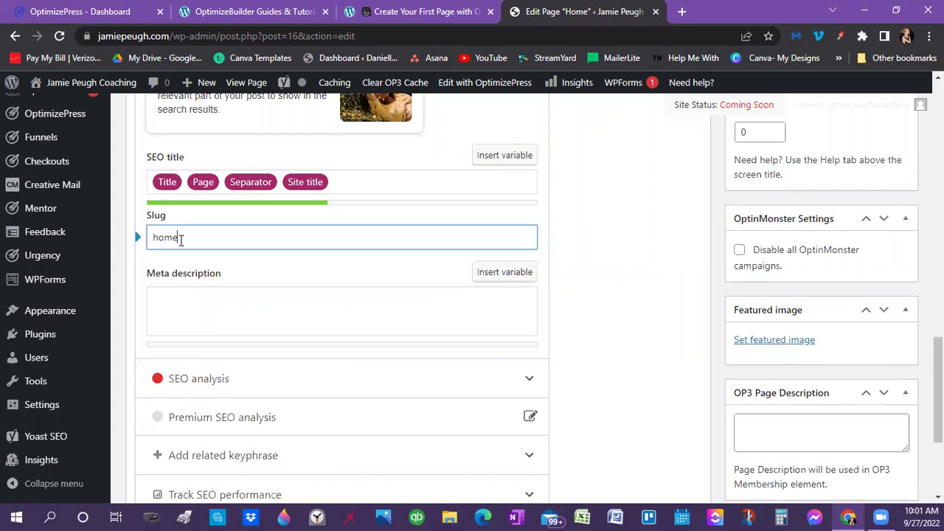
click(180, 304)
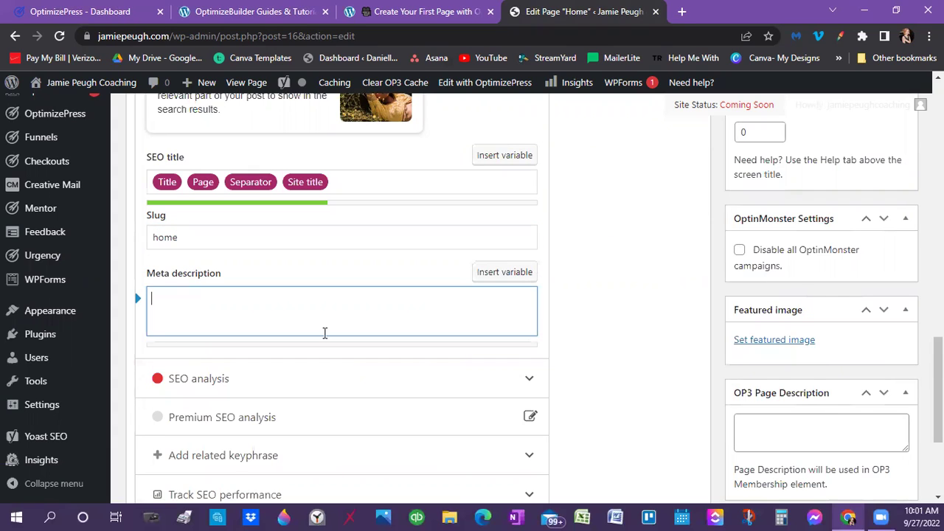
scroll(204, 163, up, 1)
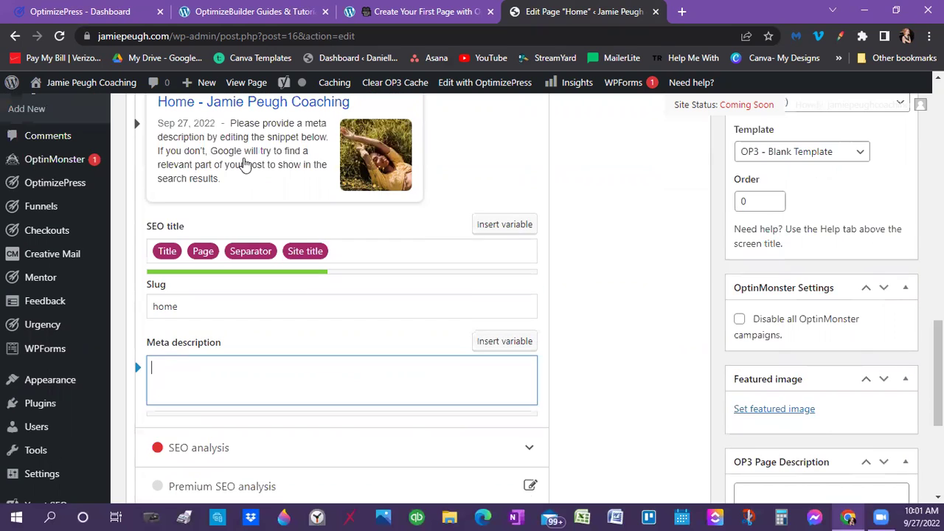
scroll(213, 298, up, 2)
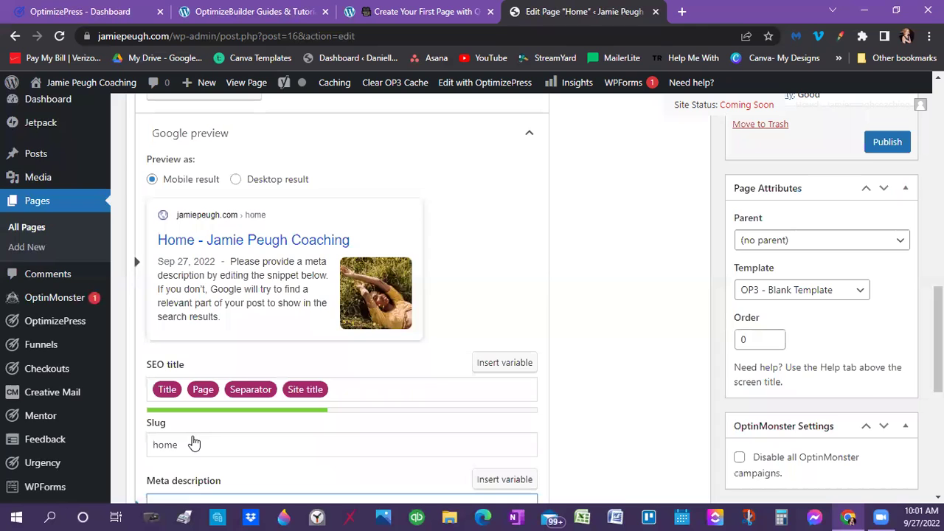
scroll(202, 383, down, 2)
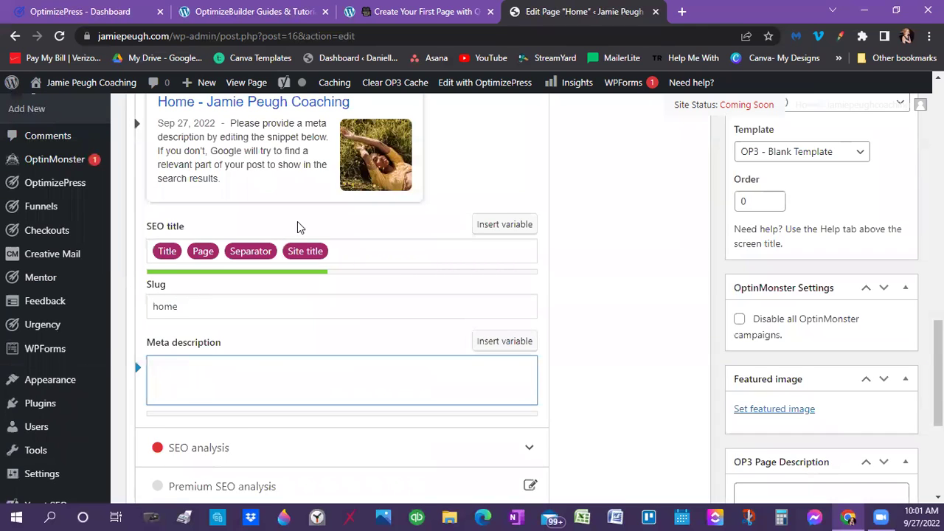
scroll(314, 258, down, 2)
scroll(344, 278, down, 1)
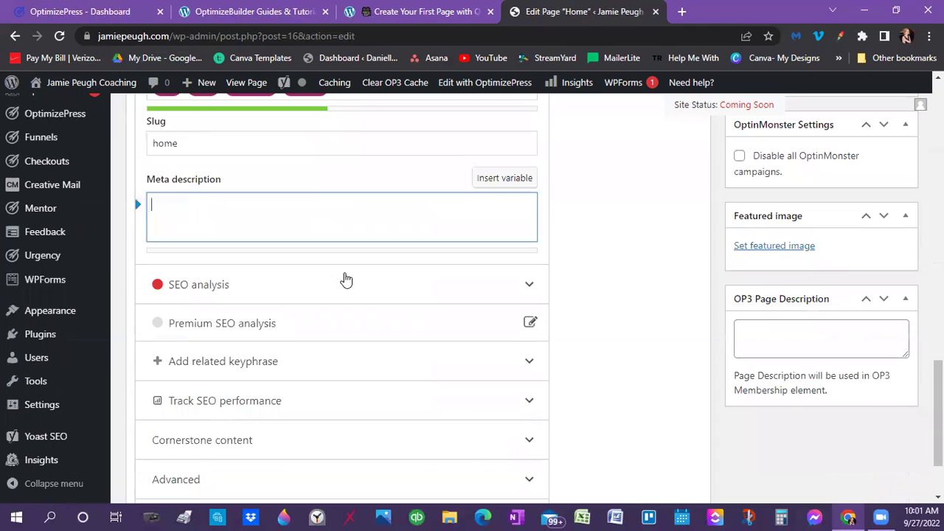
scroll(507, 323, up, 3)
scroll(258, 329, up, 7)
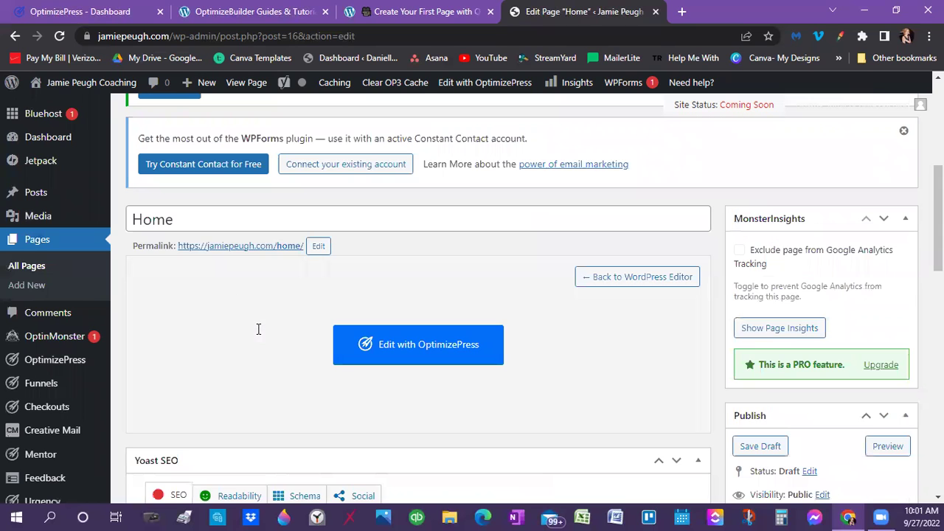
Select the Home page's full permalink URL in the editor
scroll(209, 300, down, 3)
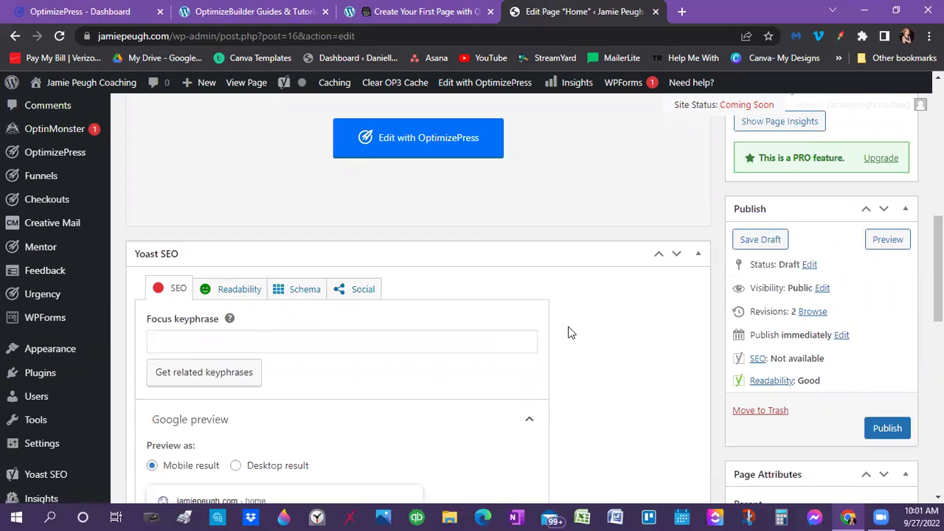
scroll(278, 278, up, 2)
scroll(537, 312, up, 4)
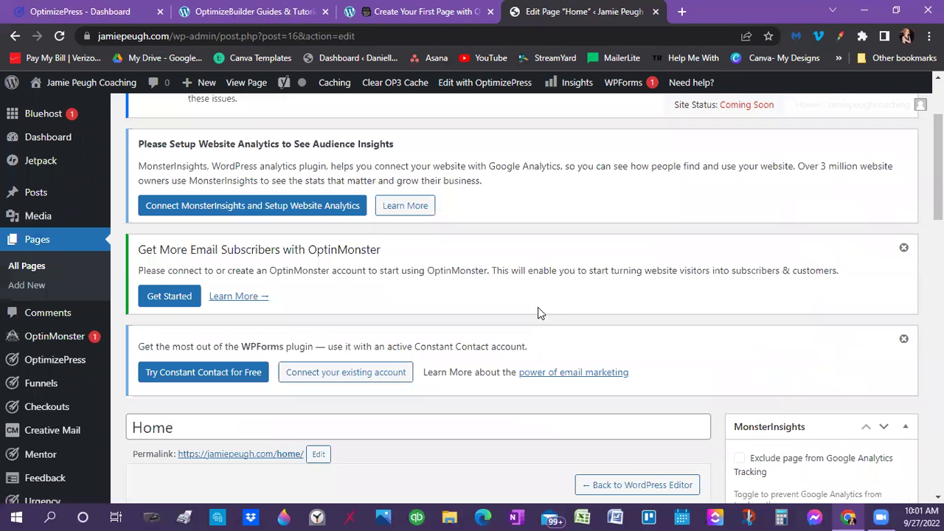
scroll(543, 315, down, 2)
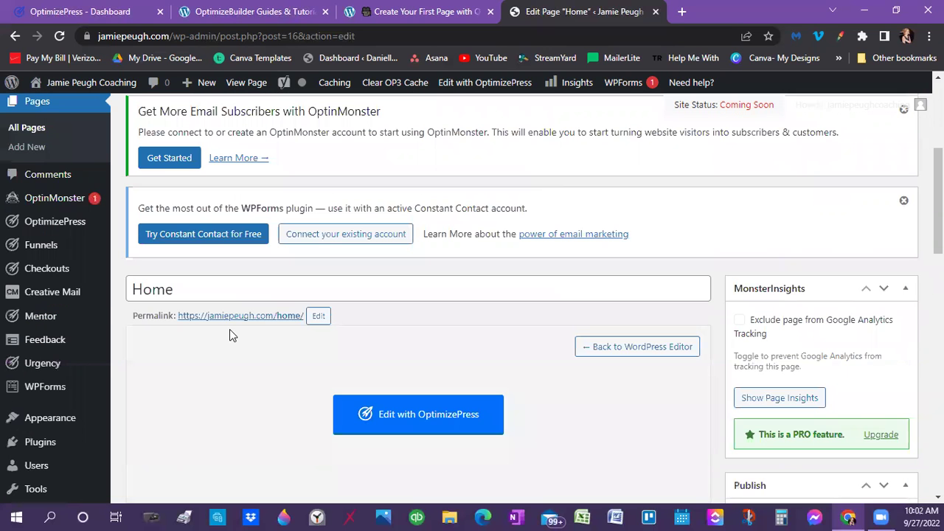
drag(177, 318, 278, 317)
drag(208, 336, 182, 333)
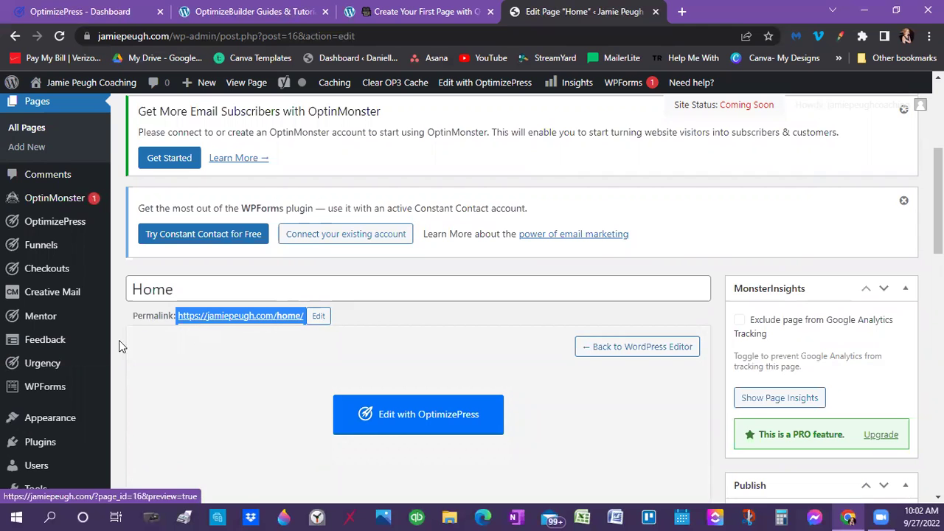
Go to Settings > General in the admin sidebar
mouse_move(47, 425)
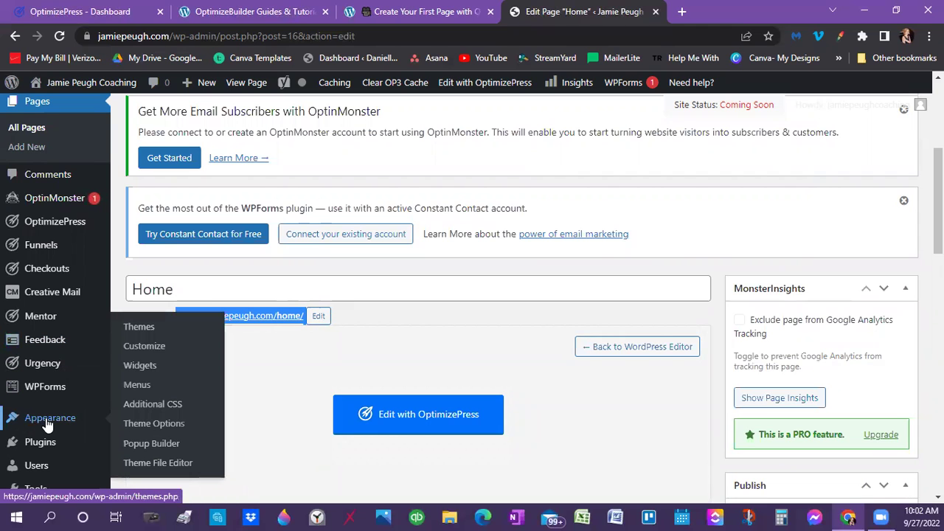
scroll(85, 405, down, 2)
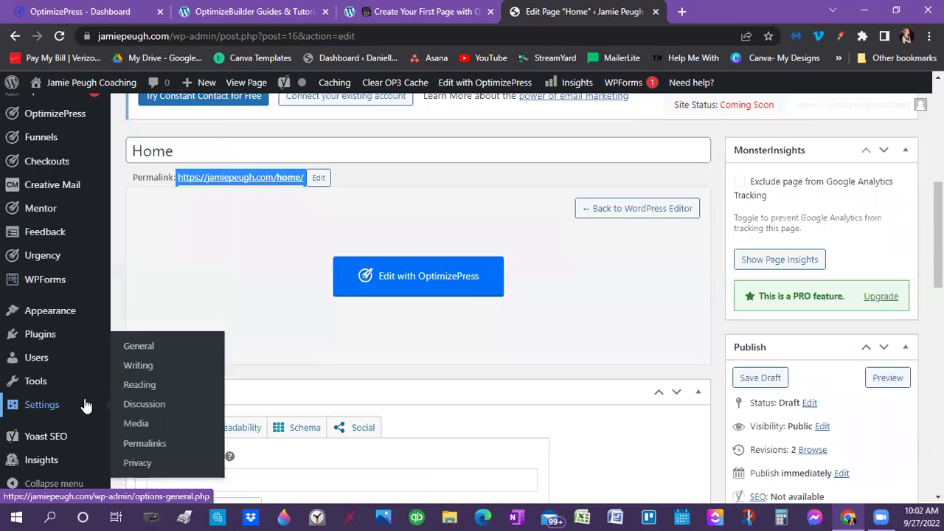
scroll(85, 405, down, 1)
scroll(84, 406, down, 1)
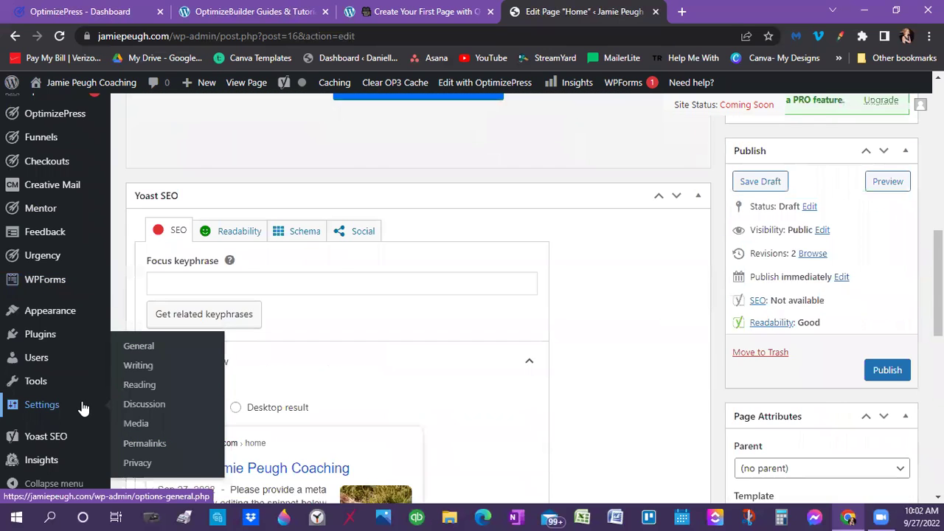
scroll(44, 402, up, 1)
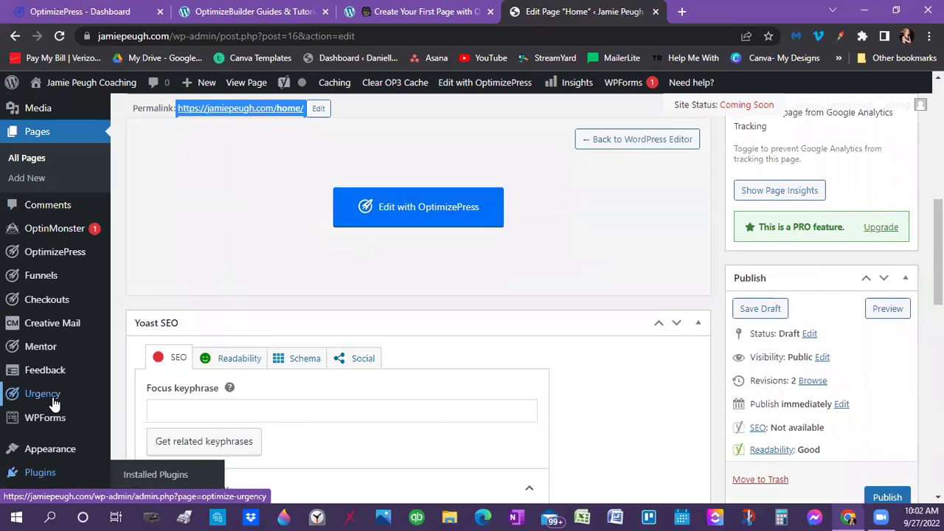
scroll(57, 398, down, 6)
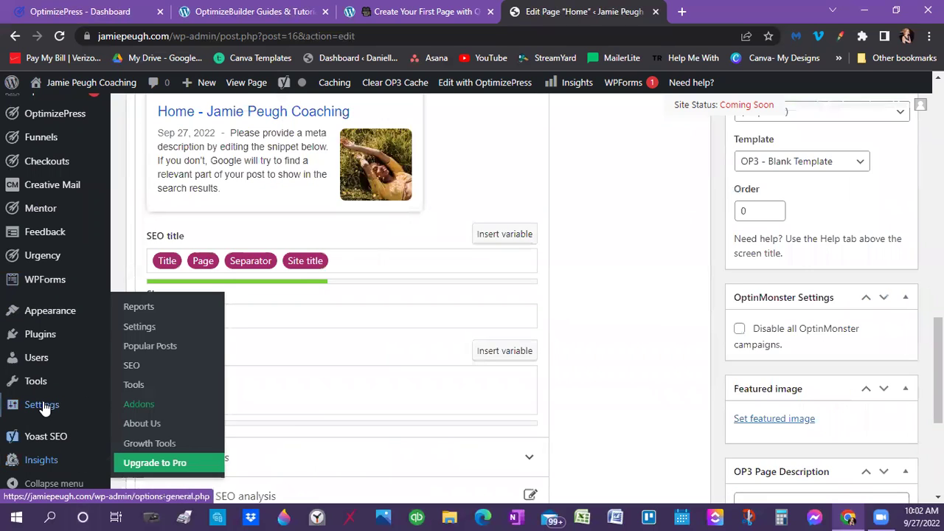
mouse_move(42, 405)
click(164, 346)
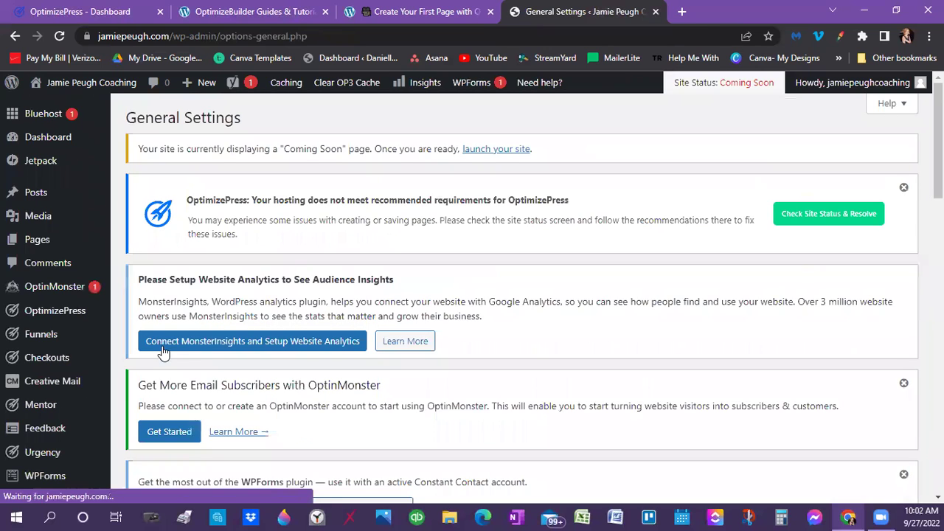
Open the Writing settings page and scroll through it
scroll(263, 347, down, 5)
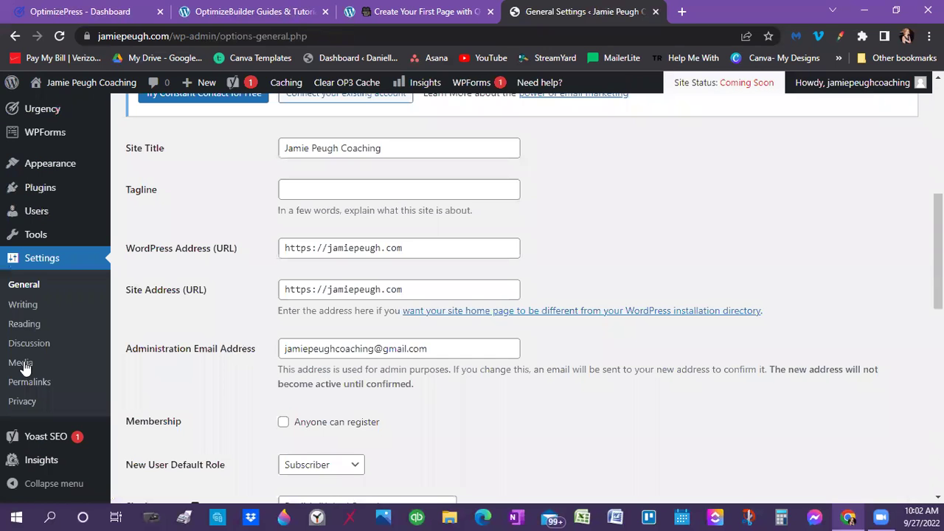
click(58, 316)
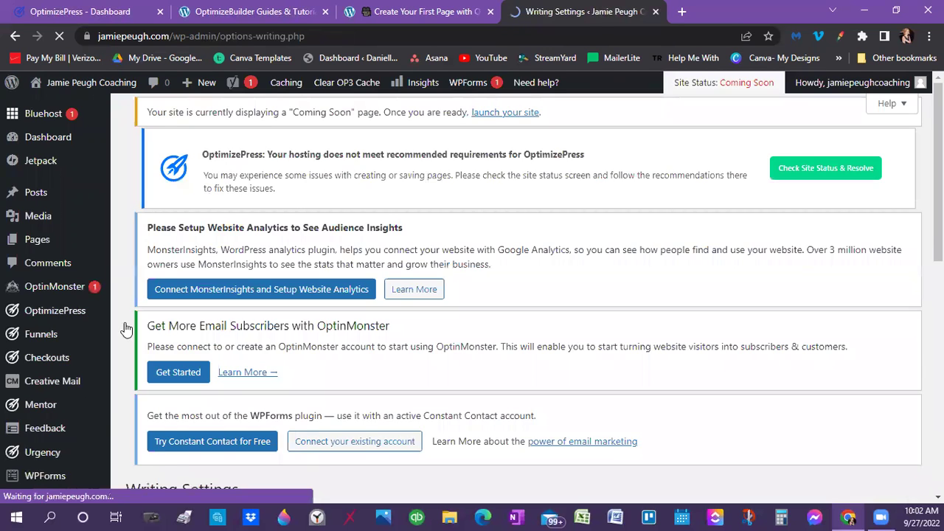
scroll(130, 327, down, 4)
scroll(196, 367, down, 1)
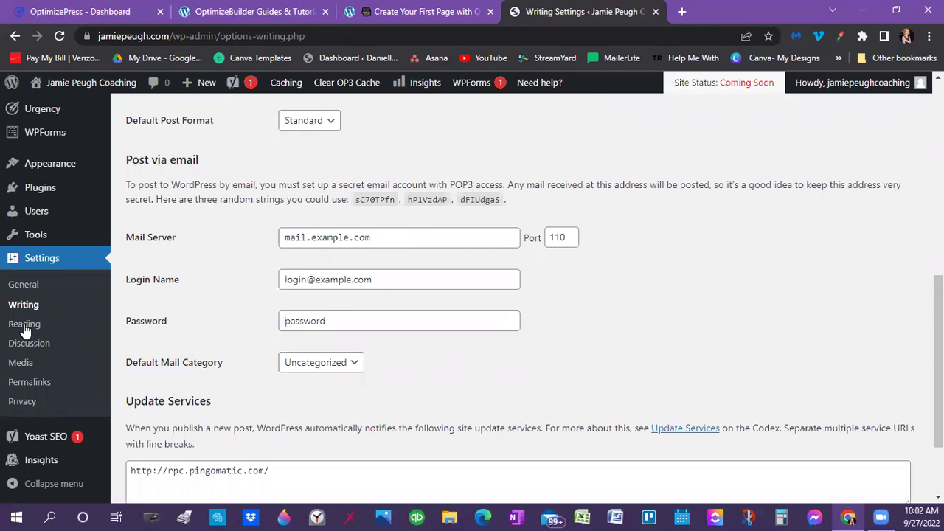
Open Reading settings and scroll to 'Your homepage displays', still set to latest posts
click(24, 324)
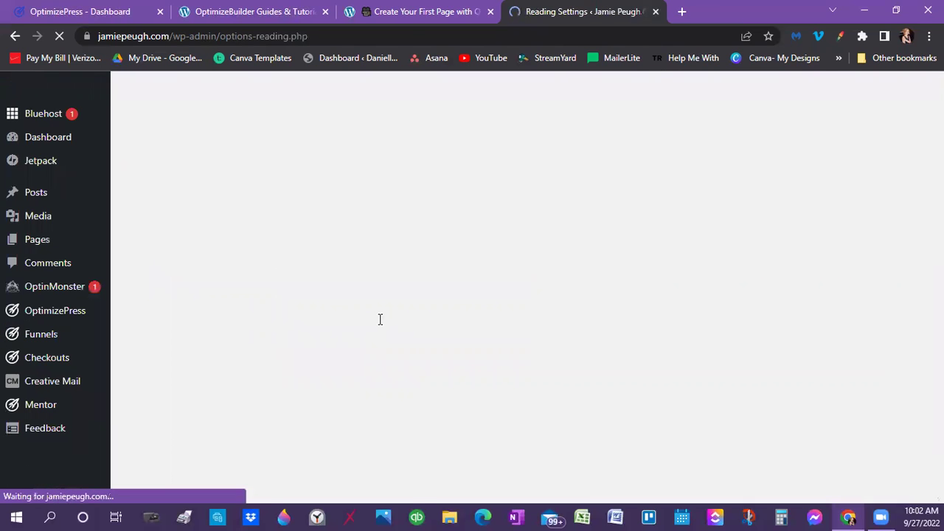
scroll(380, 318, down, 3)
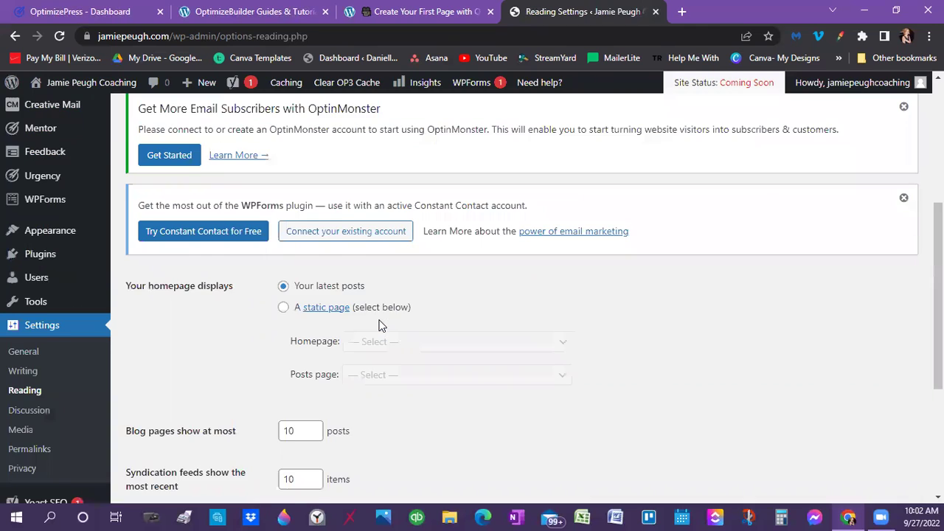
scroll(380, 325, down, 1)
scroll(253, 184, down, 2)
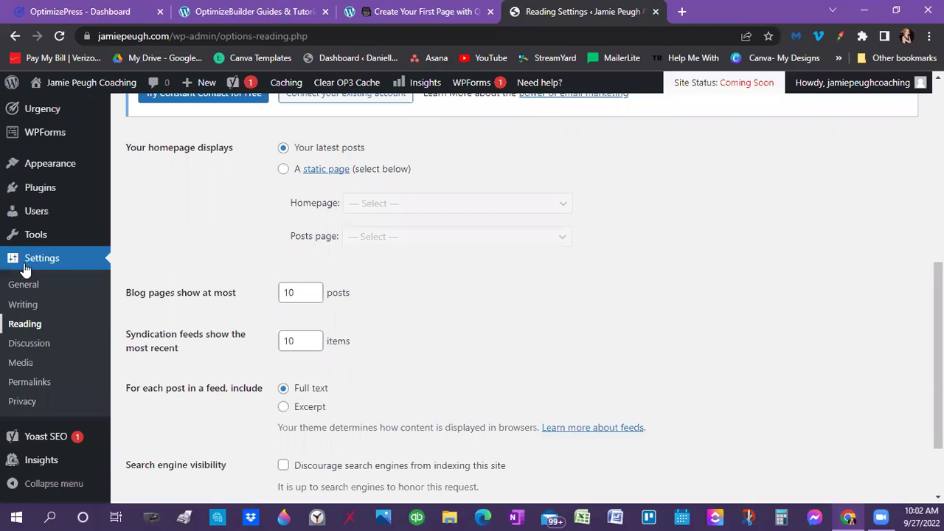
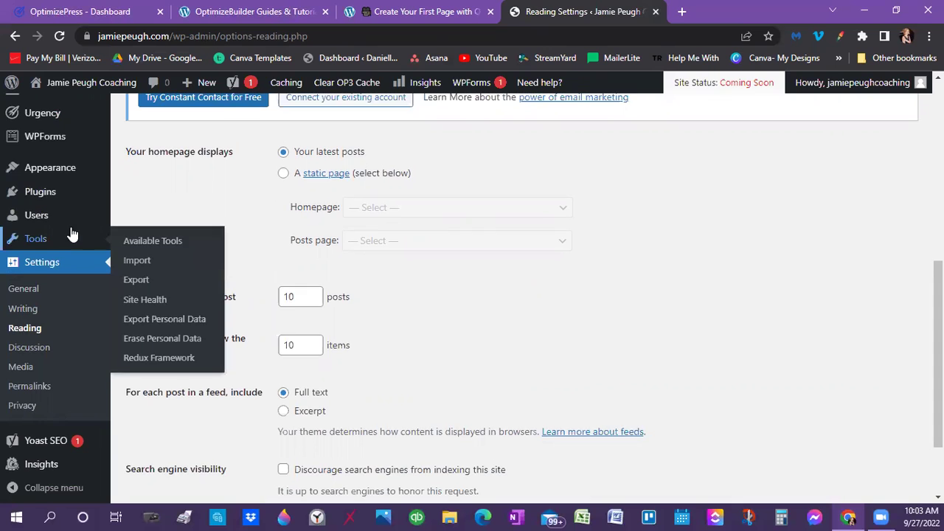
Show the All Pages list of 8 pages, with the draft Home page first
scroll(30, 224, up, 4)
click(41, 174)
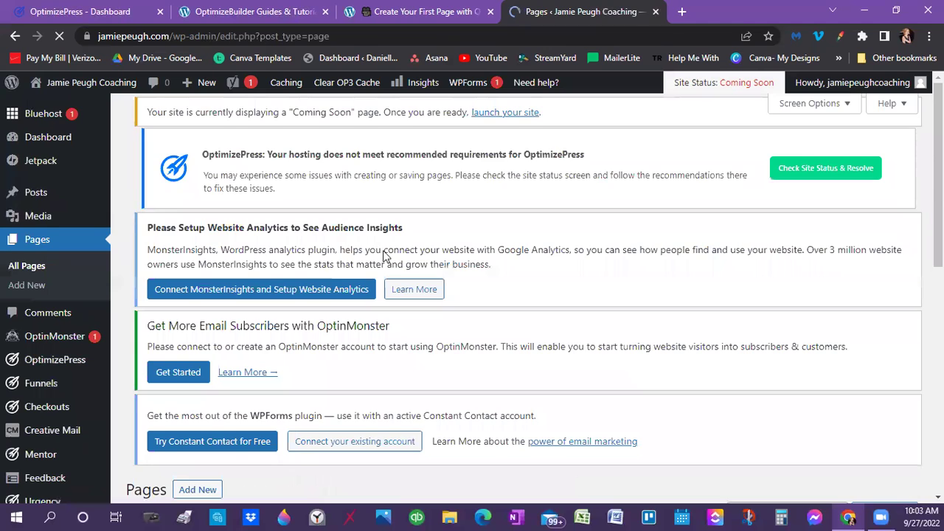
scroll(383, 254, down, 5)
scroll(184, 196, up, 1)
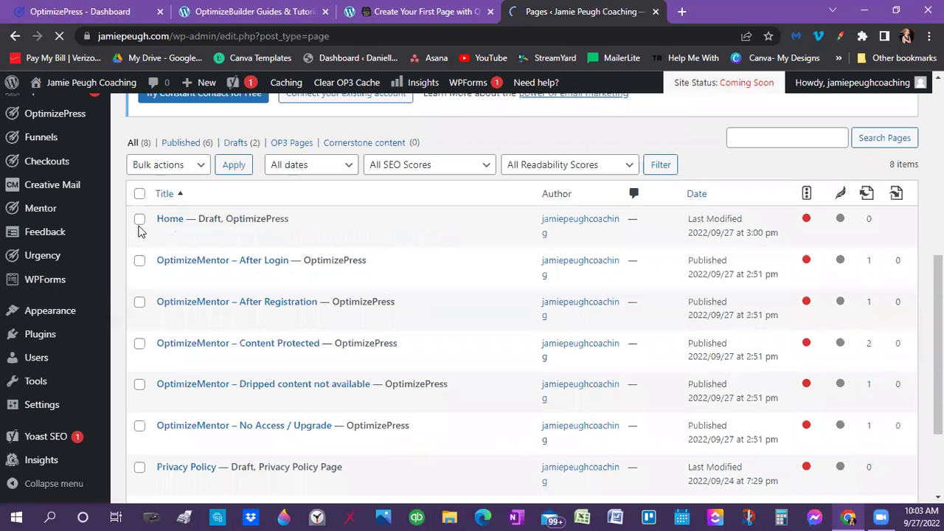
mouse_move(169, 226)
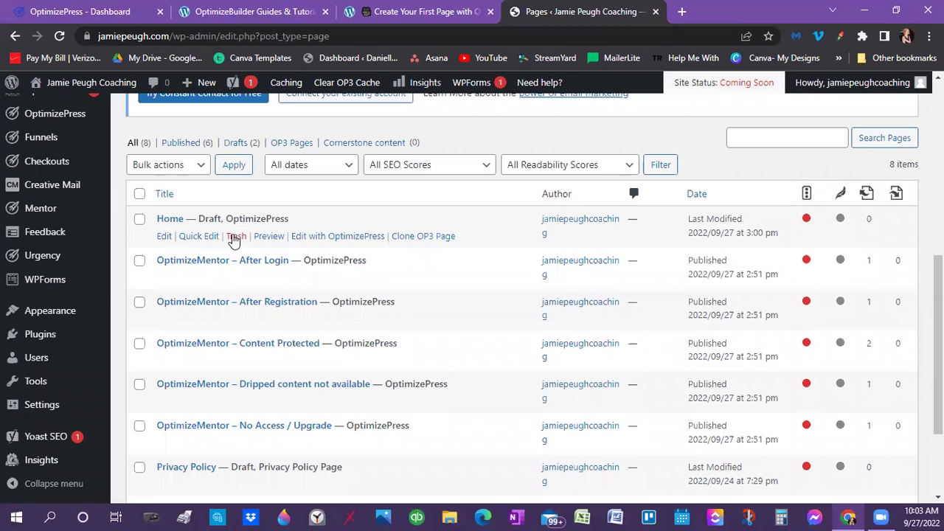
Open the draft Home page's Edit Page screen with the Edit with OptimizePress button
click(164, 236)
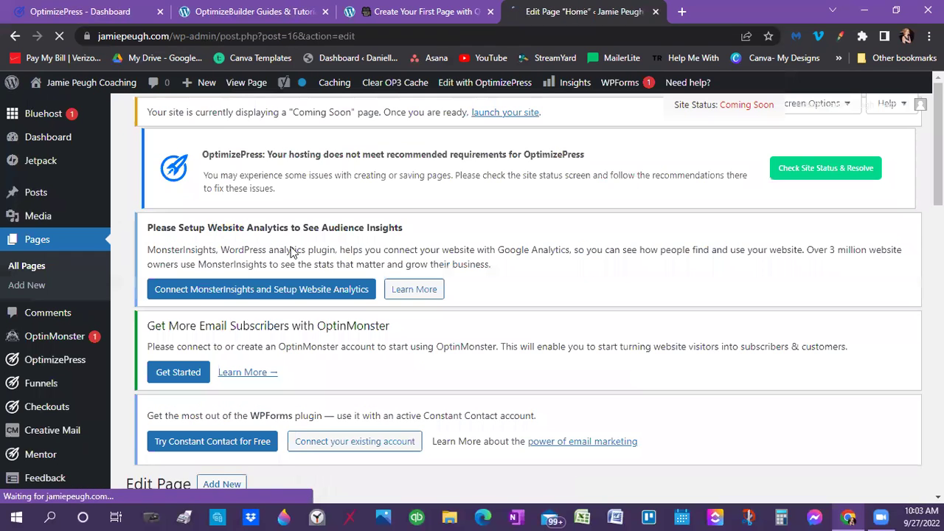
scroll(290, 252, down, 8)
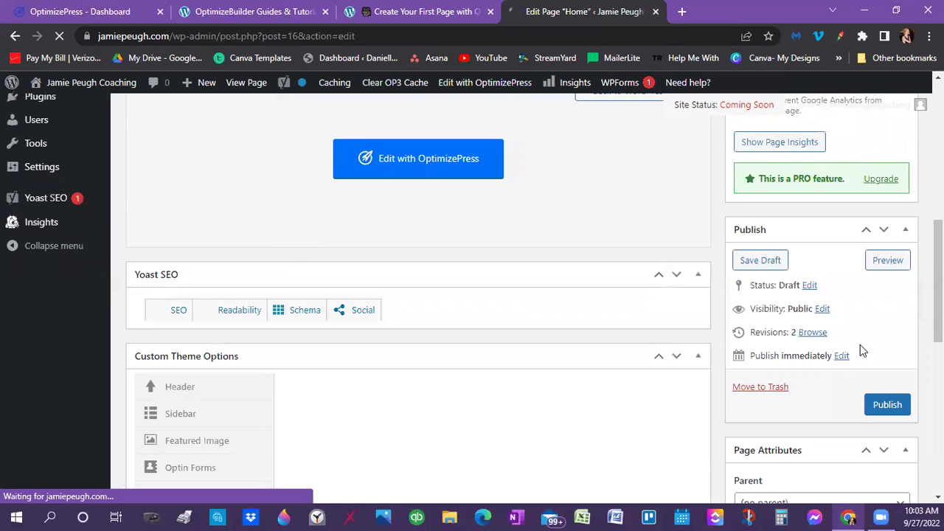
scroll(860, 350, down, 3)
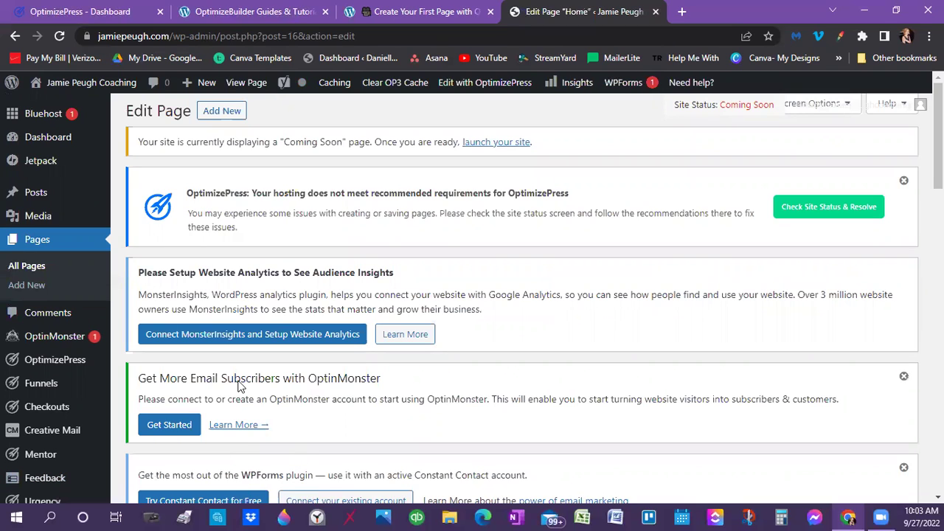
scroll(298, 451, down, 3)
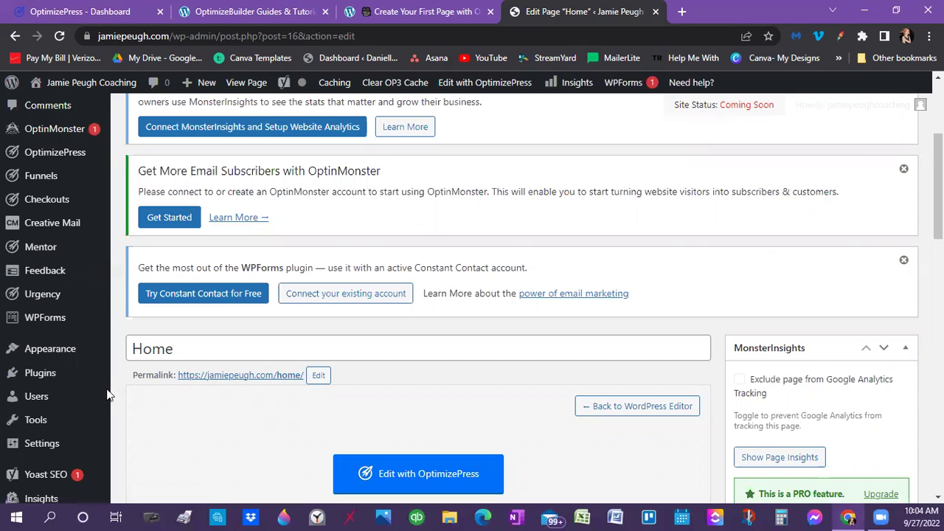
mouse_move(58, 444)
scroll(330, 363, up, 3)
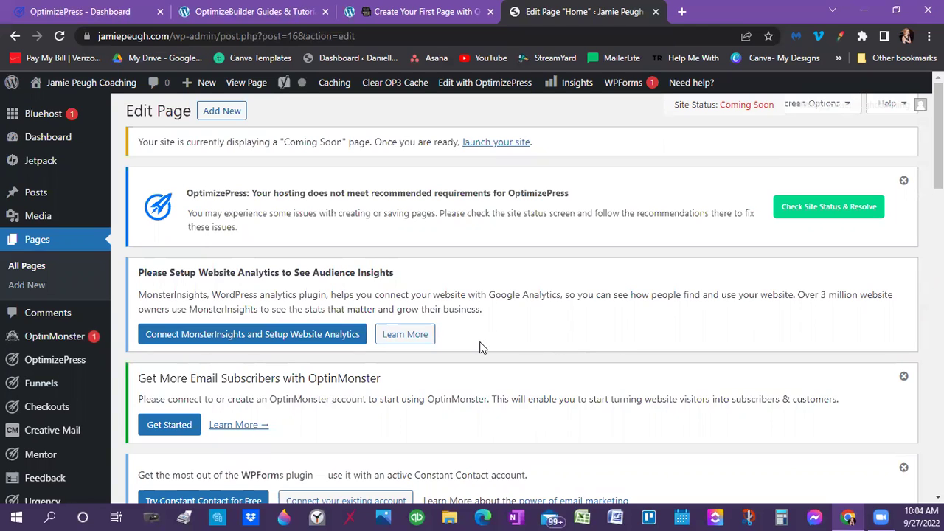
scroll(481, 342, down, 2)
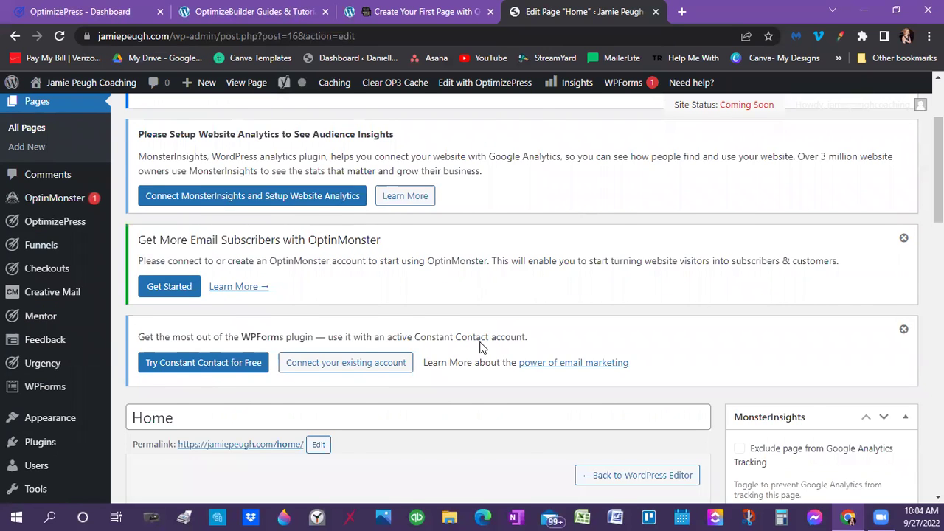
scroll(481, 343, up, 2)
scroll(480, 347, down, 2)
scroll(513, 372, down, 1)
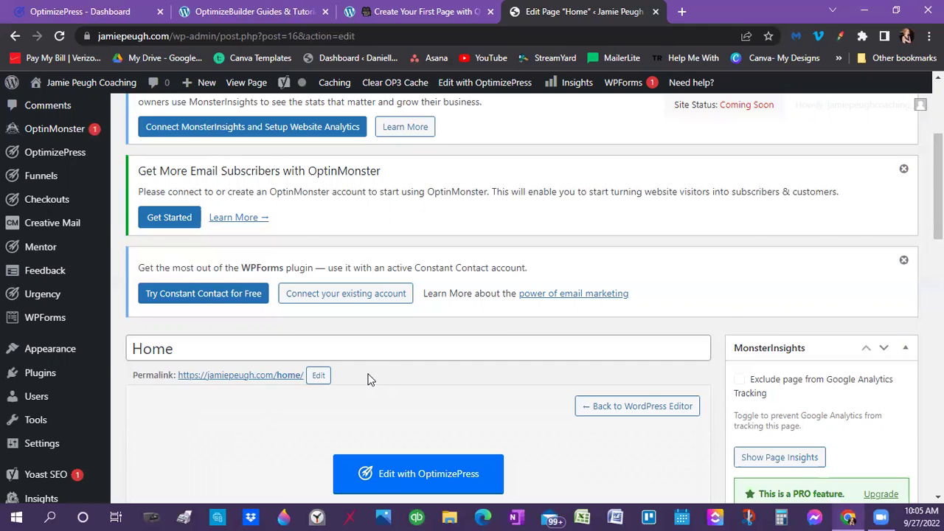
scroll(370, 379, down, 2)
scroll(376, 407, up, 1)
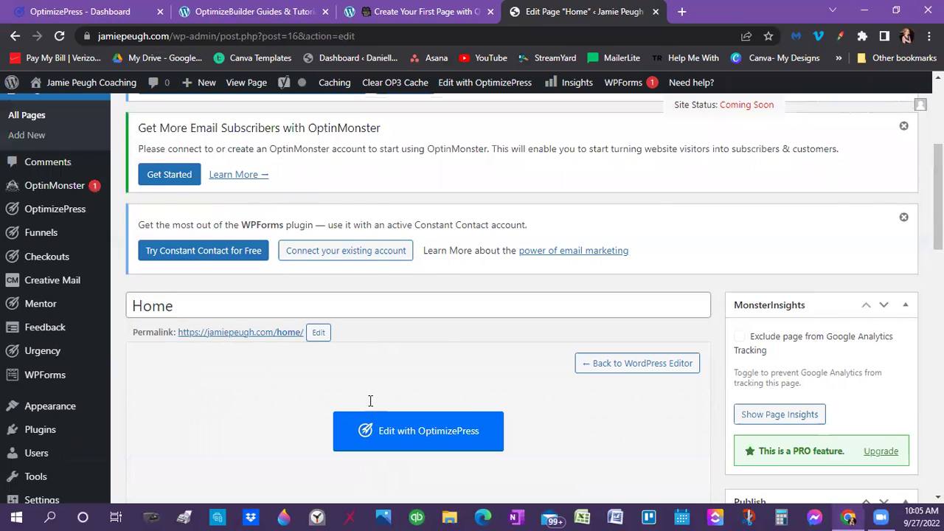
scroll(371, 400, up, 2)
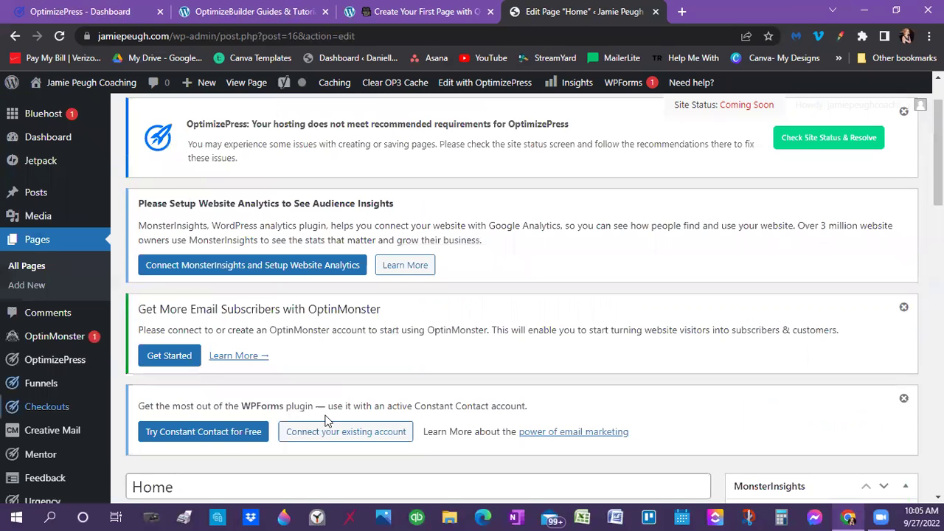